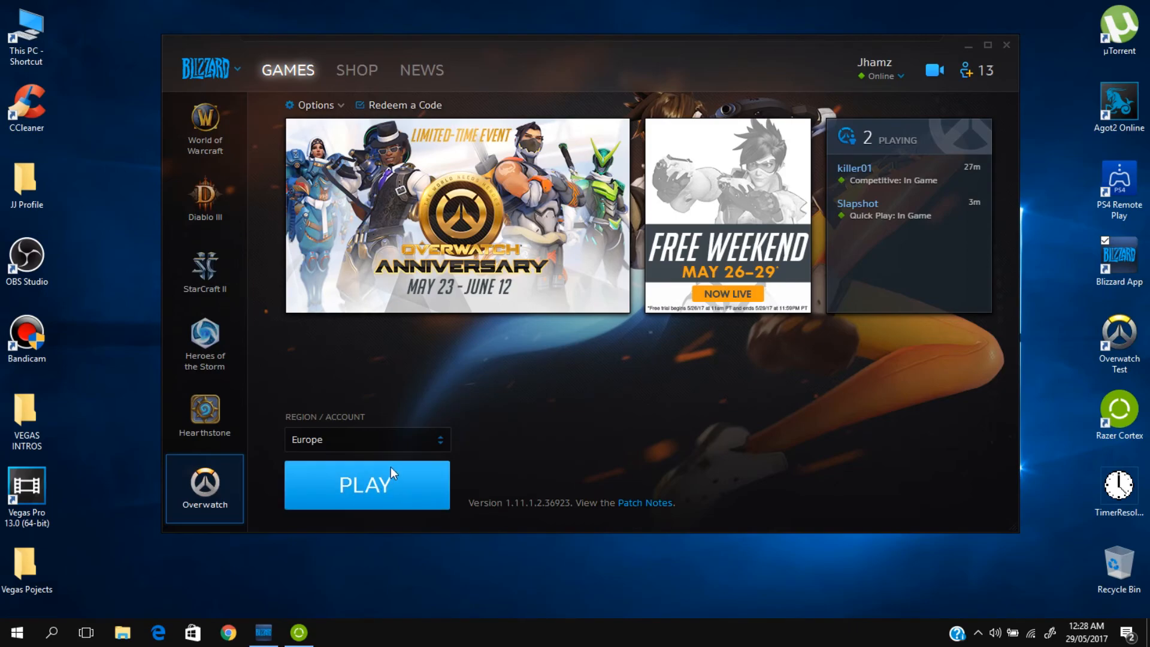
Step: Switch to Razer Cortex, view the computer's hardware specifications under My Rig, and return to the game library
mouse_move(306, 636)
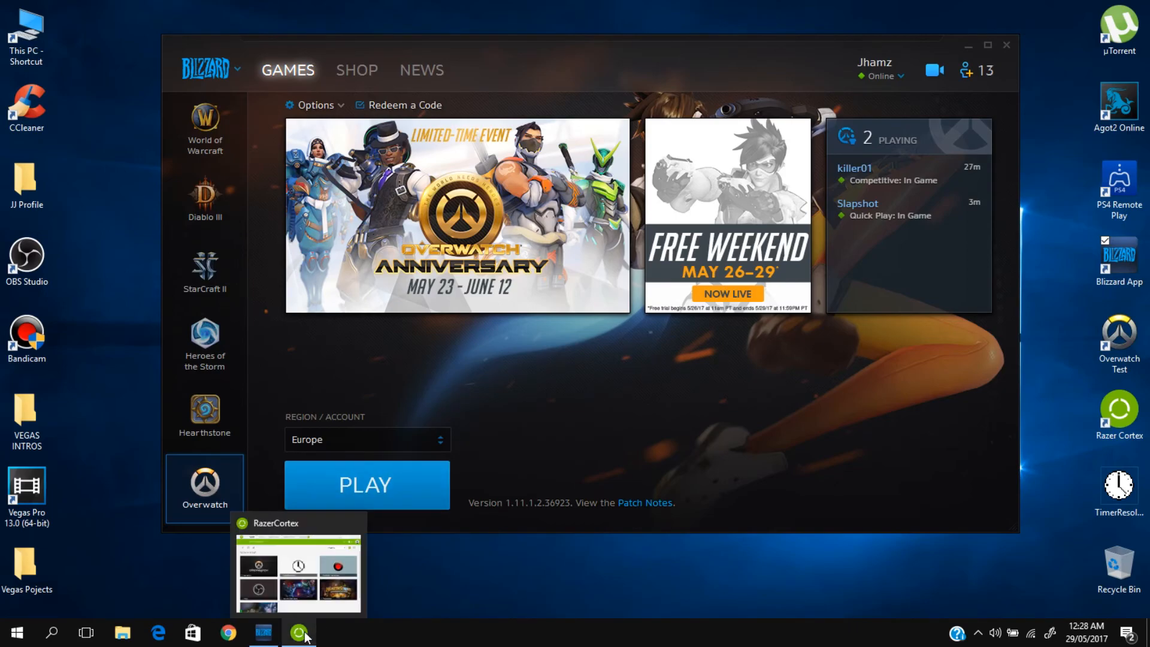
click(305, 635)
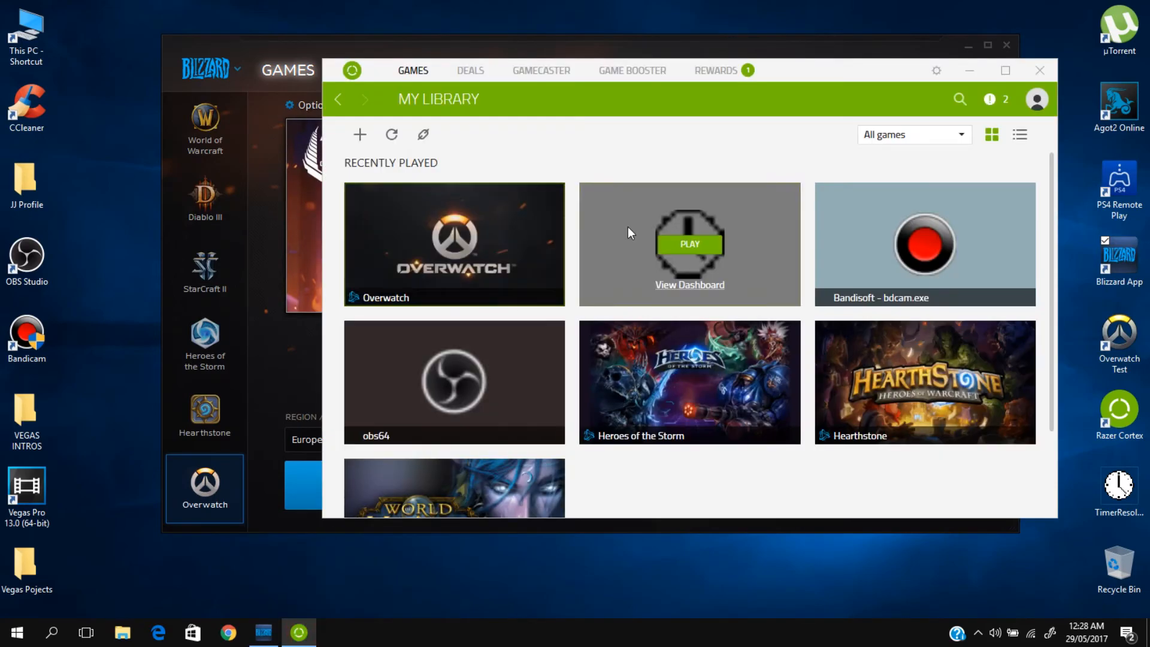
drag(786, 79, 729, 79)
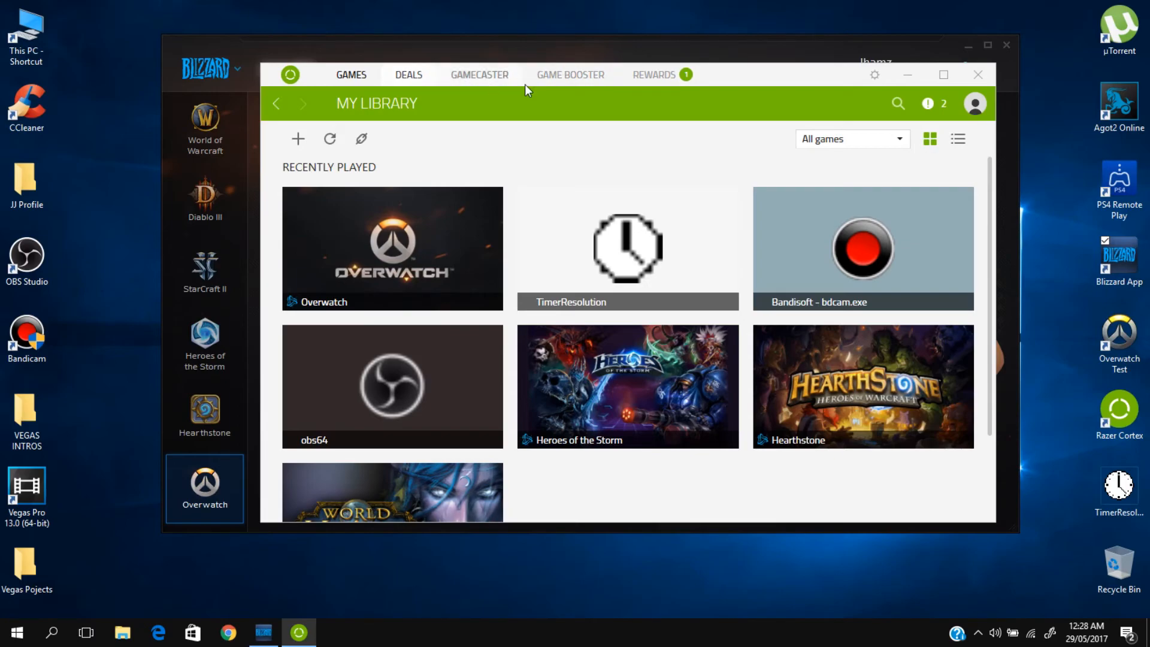
click(578, 84)
click(436, 103)
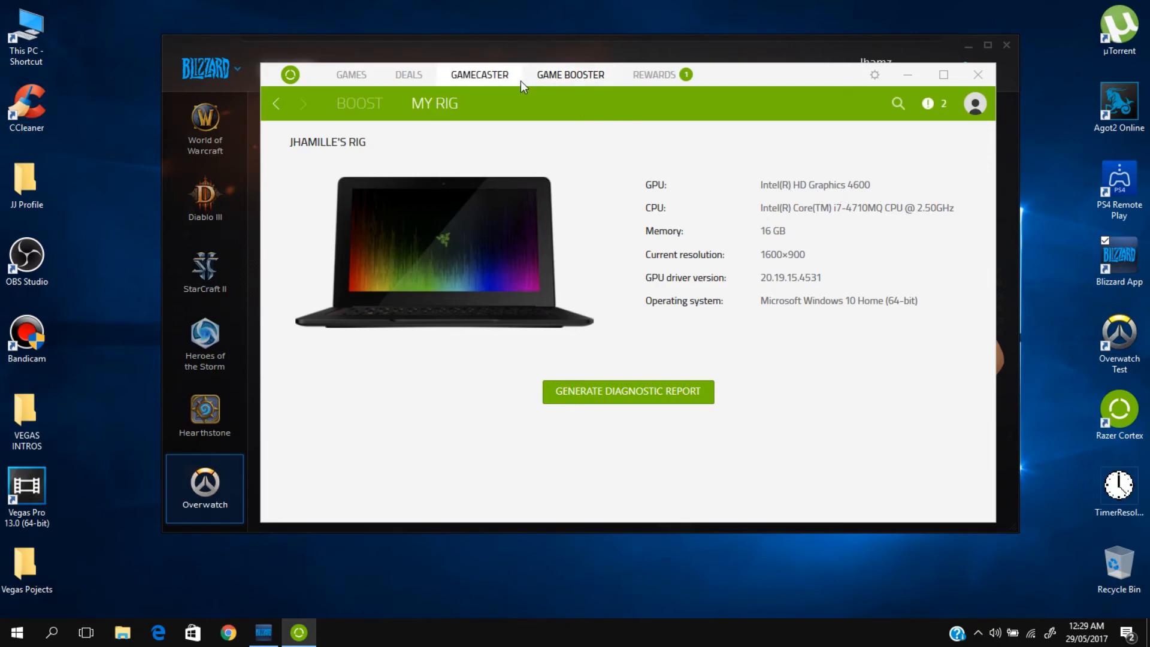
click(488, 76)
click(369, 74)
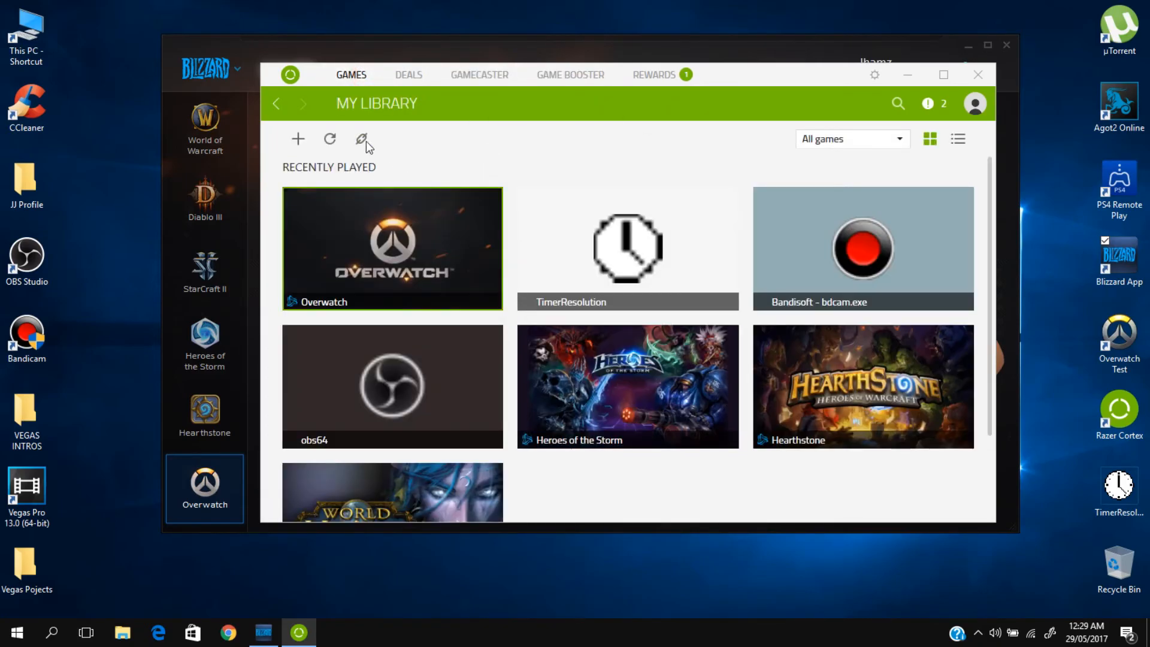
click(298, 140)
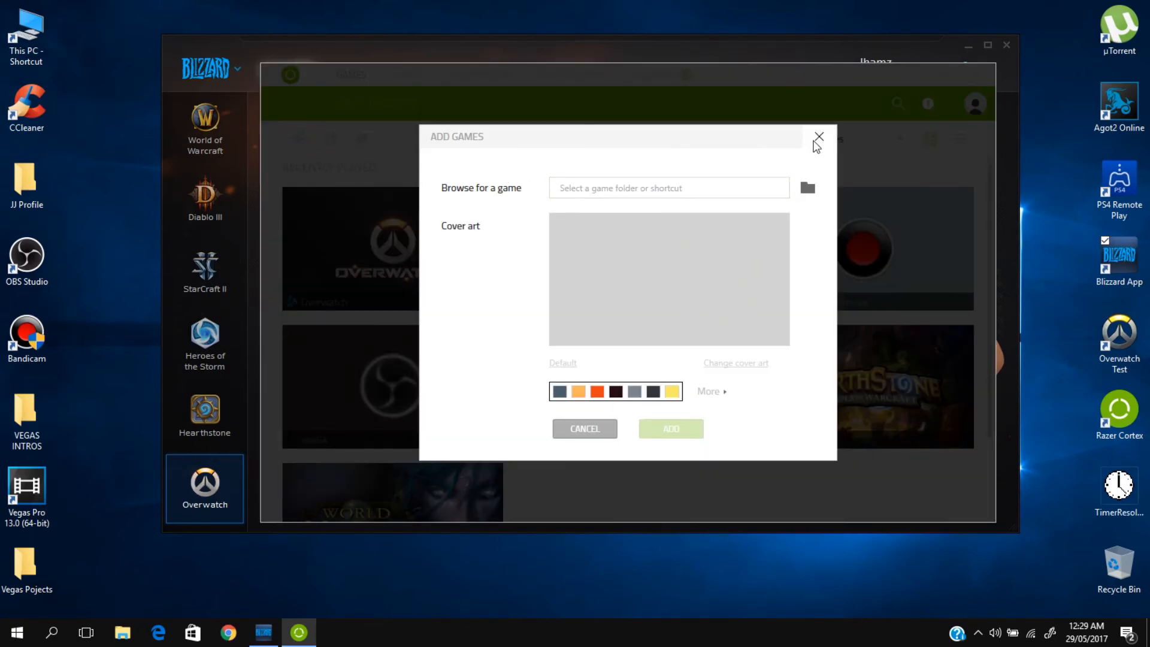
click(809, 187)
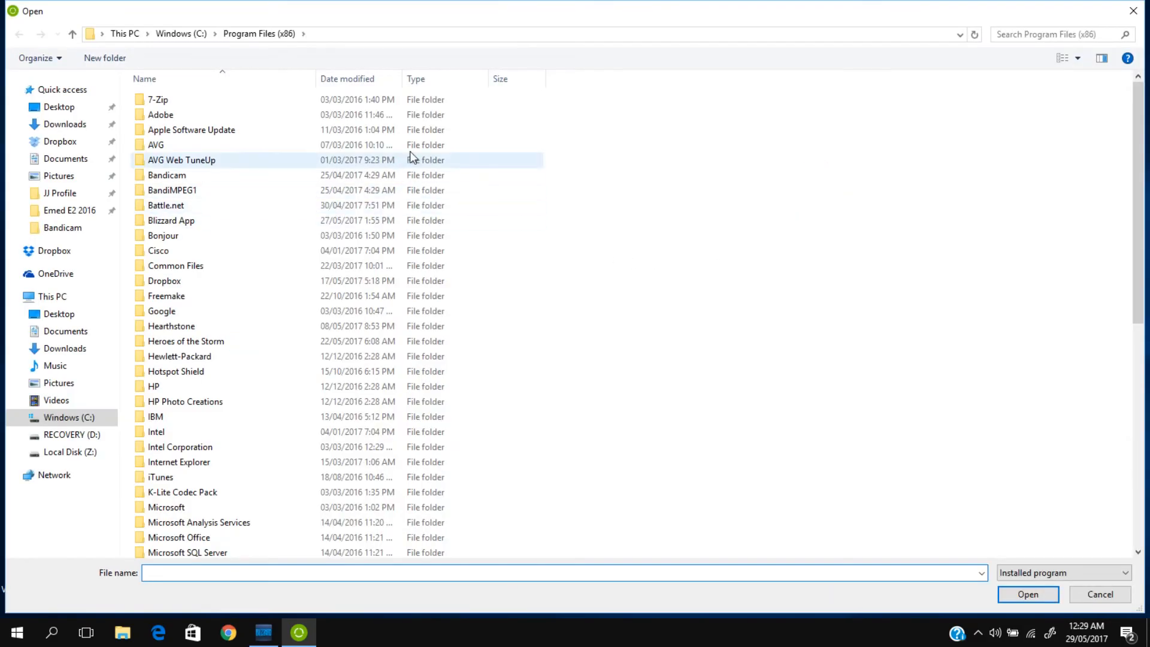
click(1133, 11)
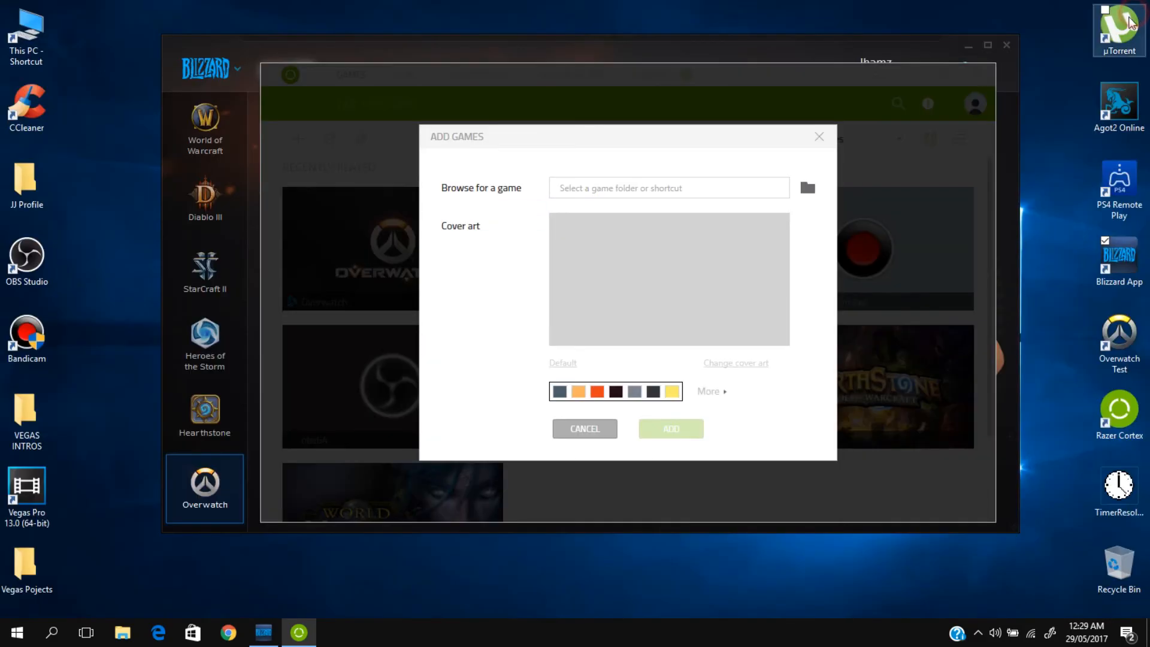
click(808, 188)
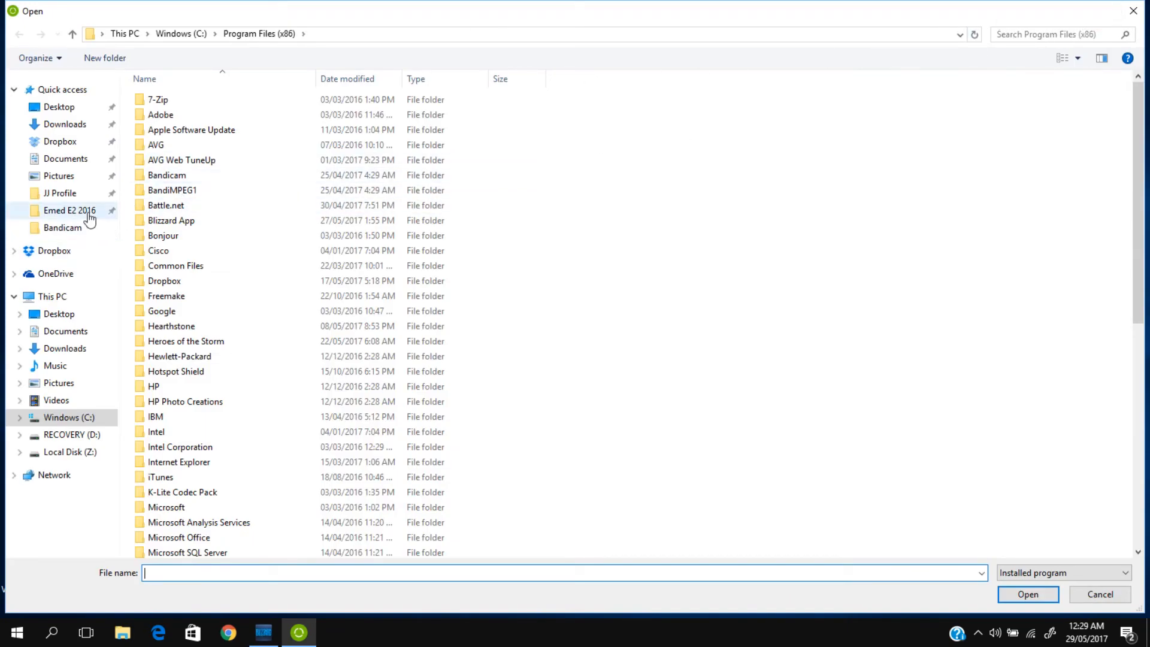
double_click(217, 342)
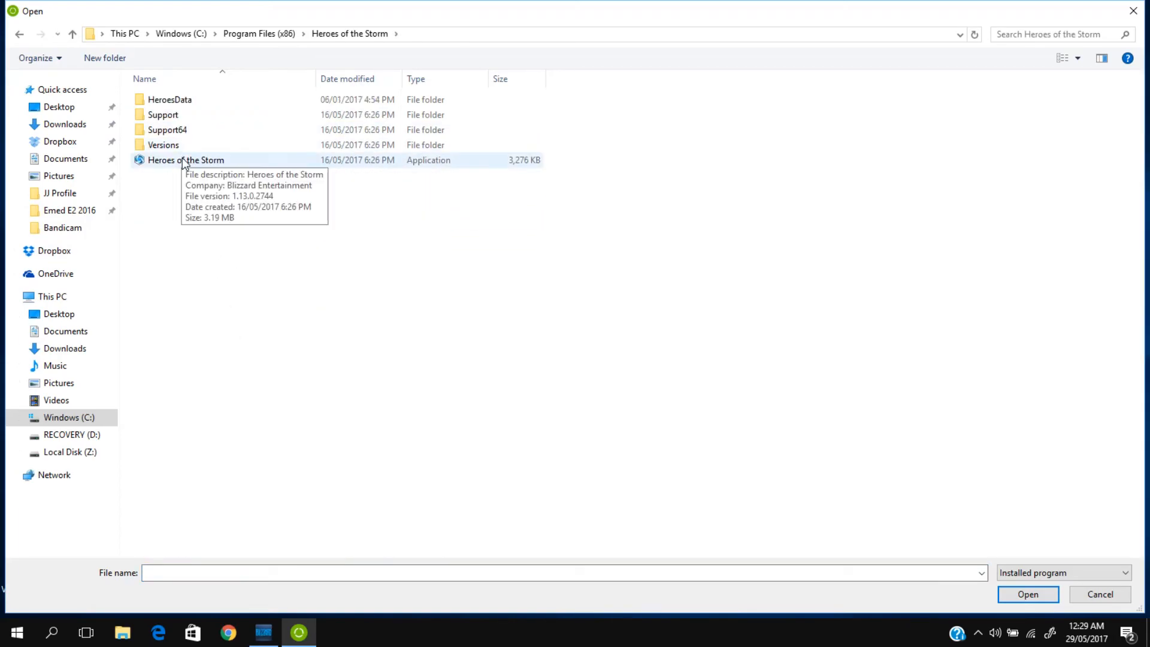
click(1133, 11)
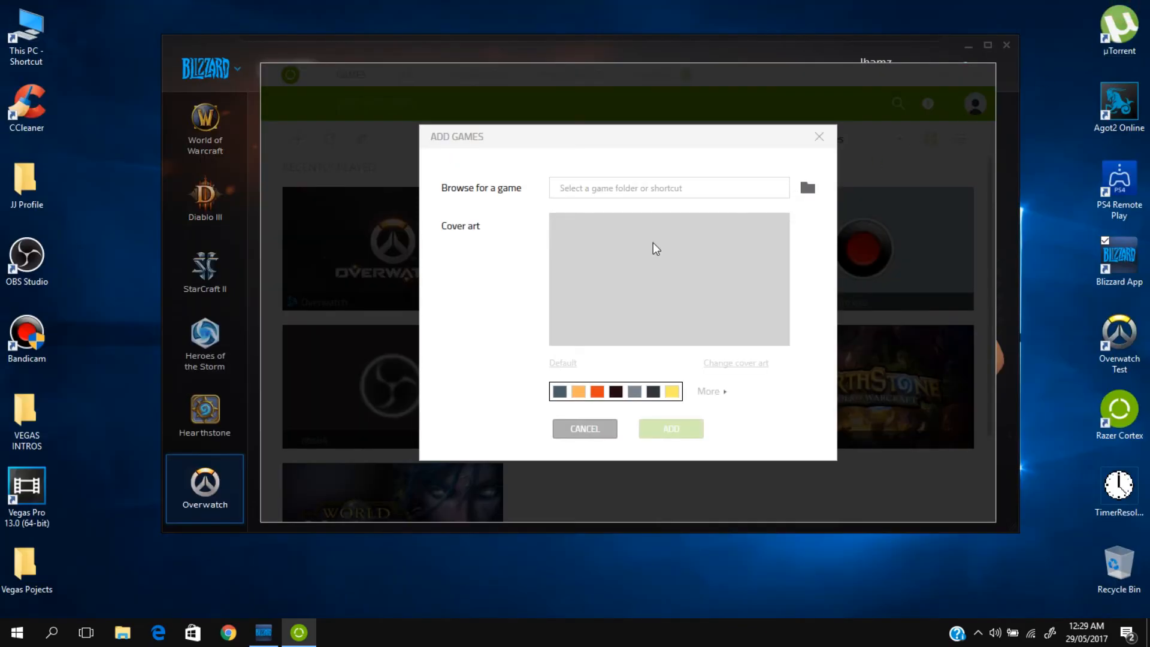
click(819, 137)
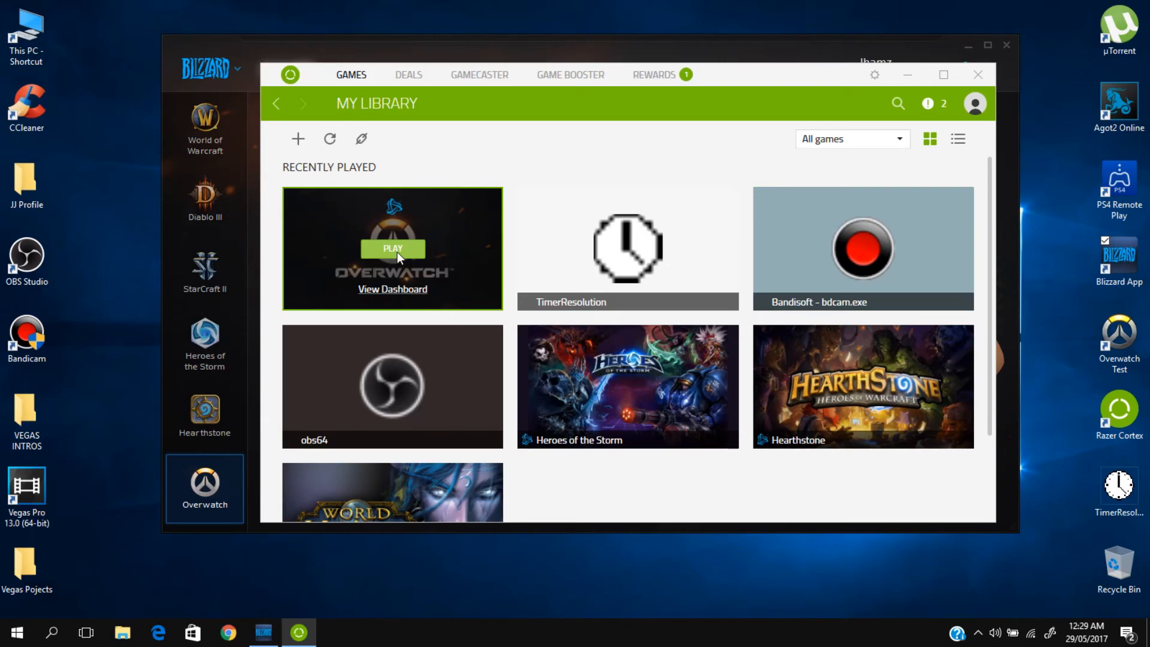
Step: Open the Boost configuration in Game Booster and maximize the window
click(588, 76)
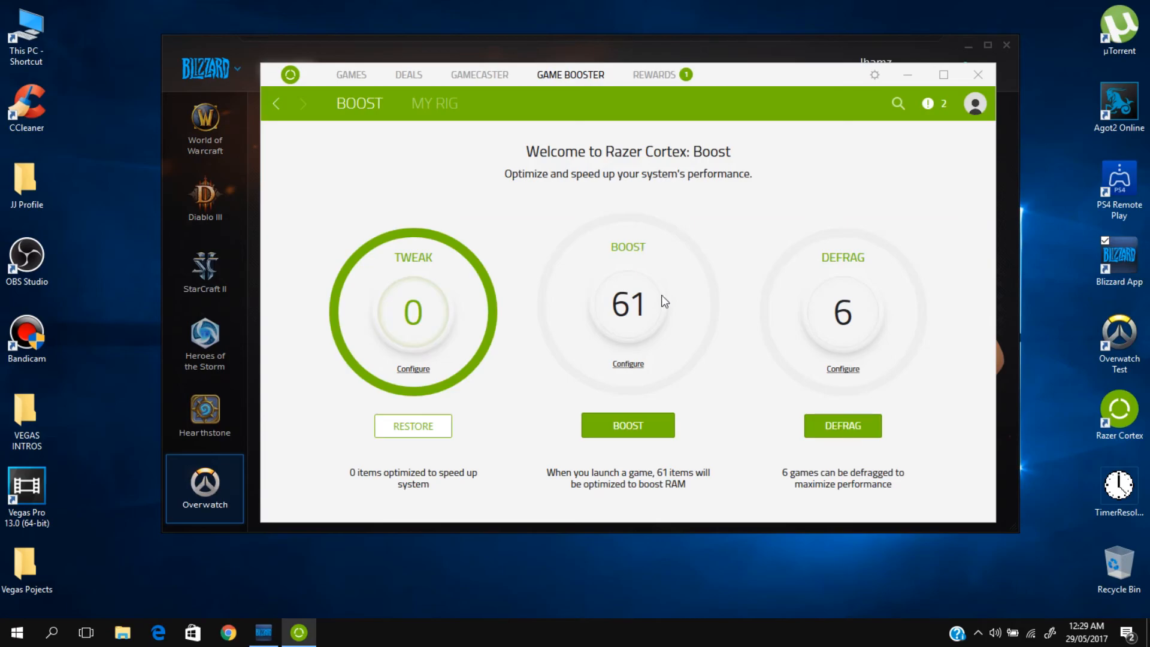
click(634, 365)
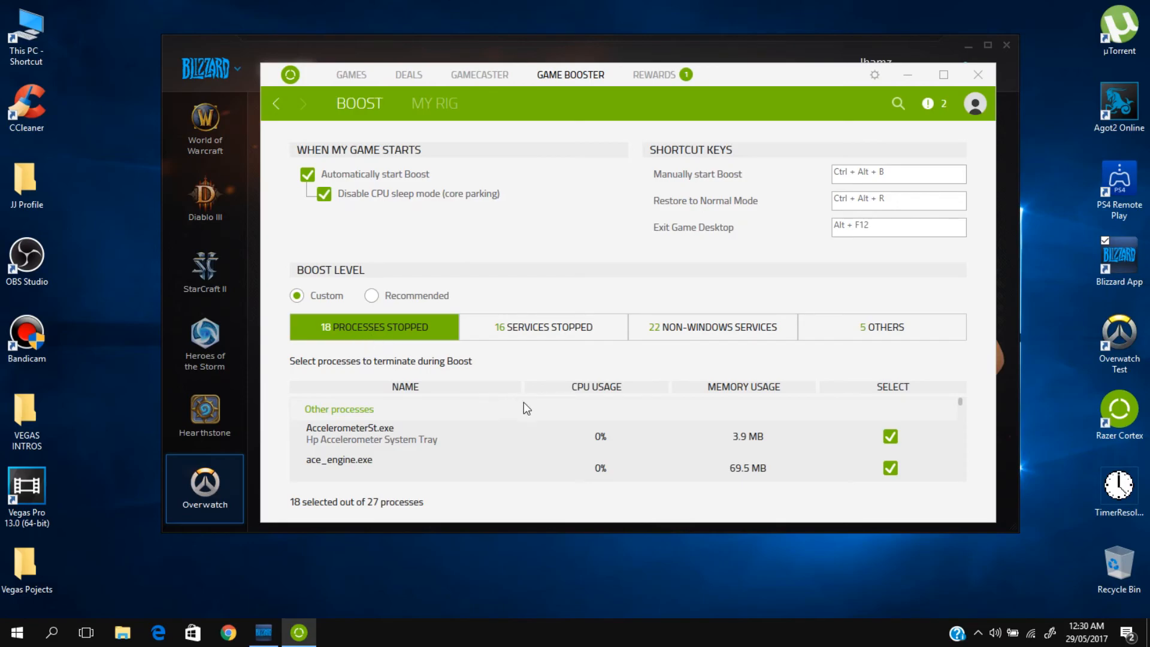
click(943, 74)
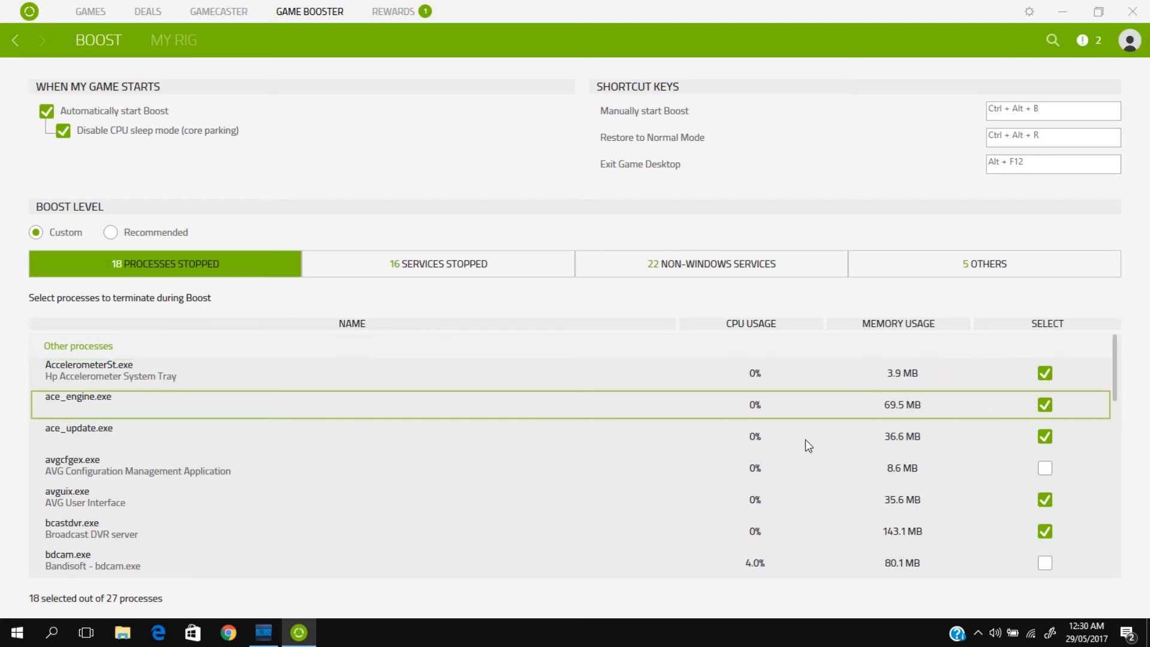
Step: Examine the list of processes and which of them are selected for termination during Boost
scroll(779, 440, down, 8)
scroll(737, 450, down, 3)
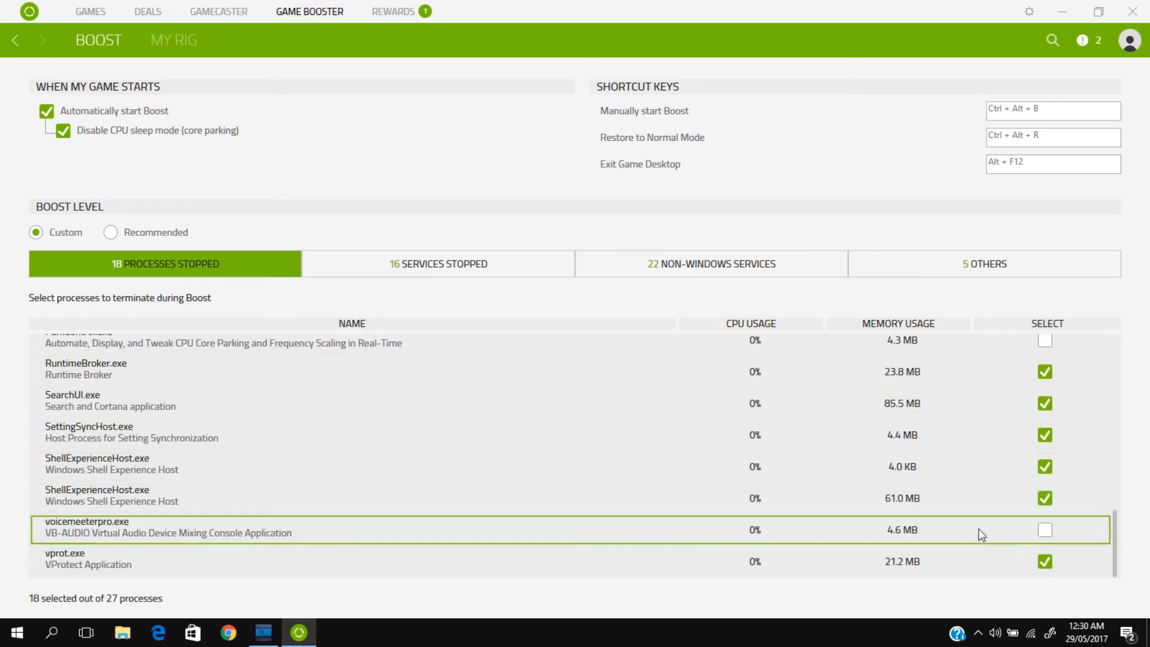
scroll(848, 497, up, 11)
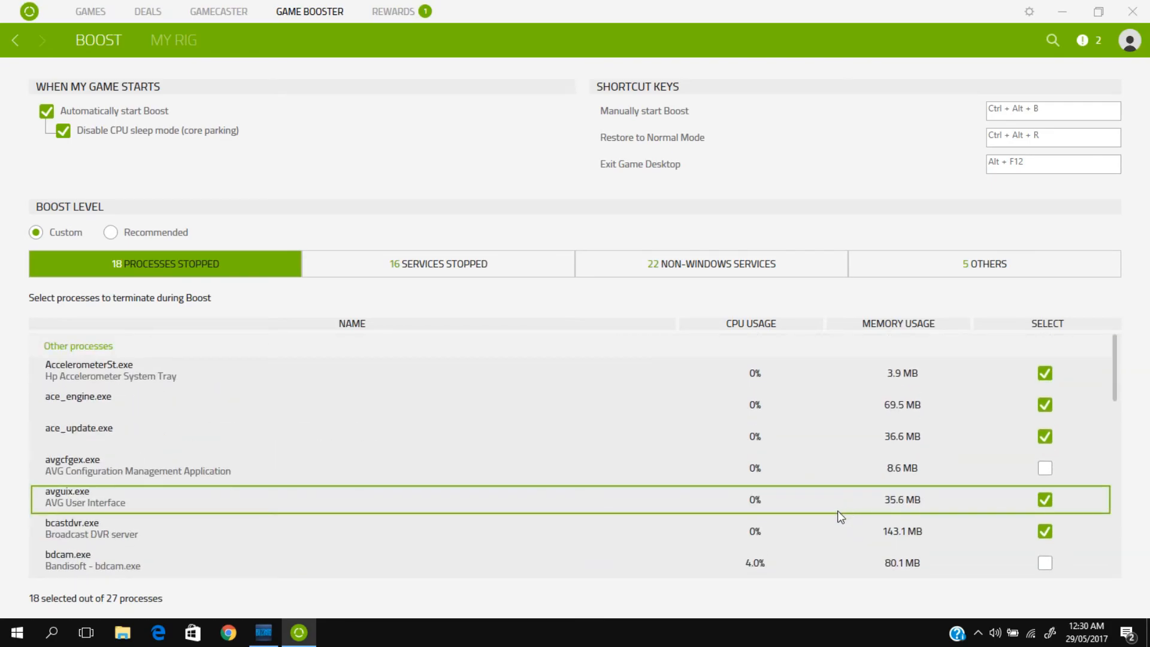
scroll(600, 495, down, 4)
scroll(597, 494, down, 1)
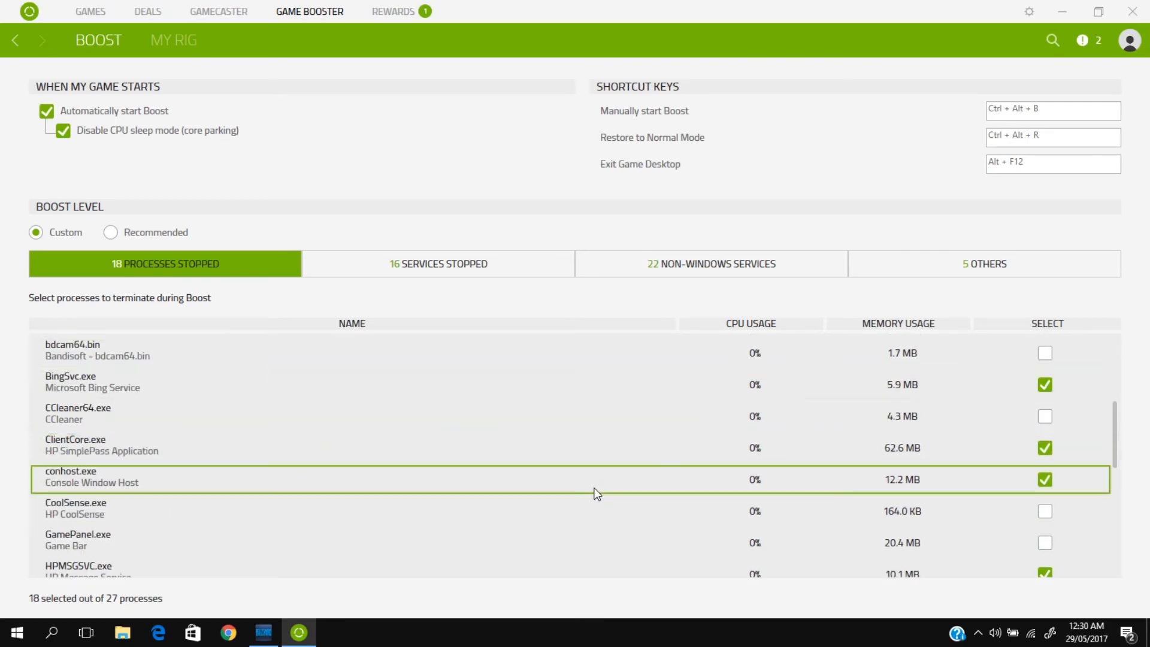
scroll(597, 493, down, 3)
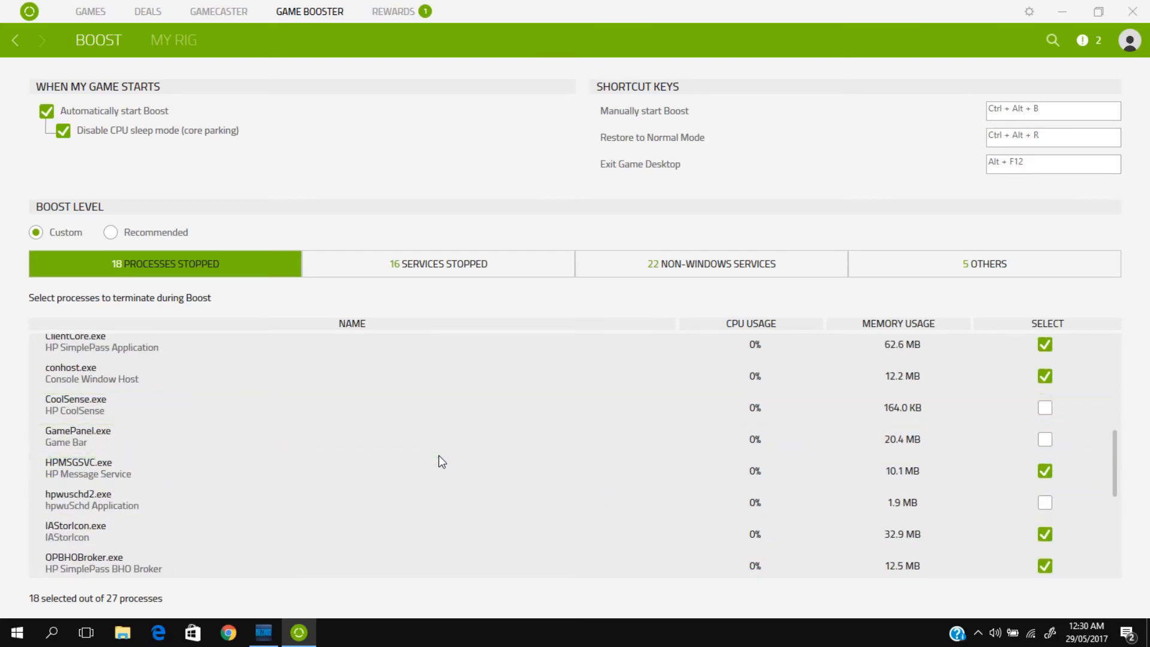
scroll(438, 455, up, 3)
scroll(437, 460, up, 2)
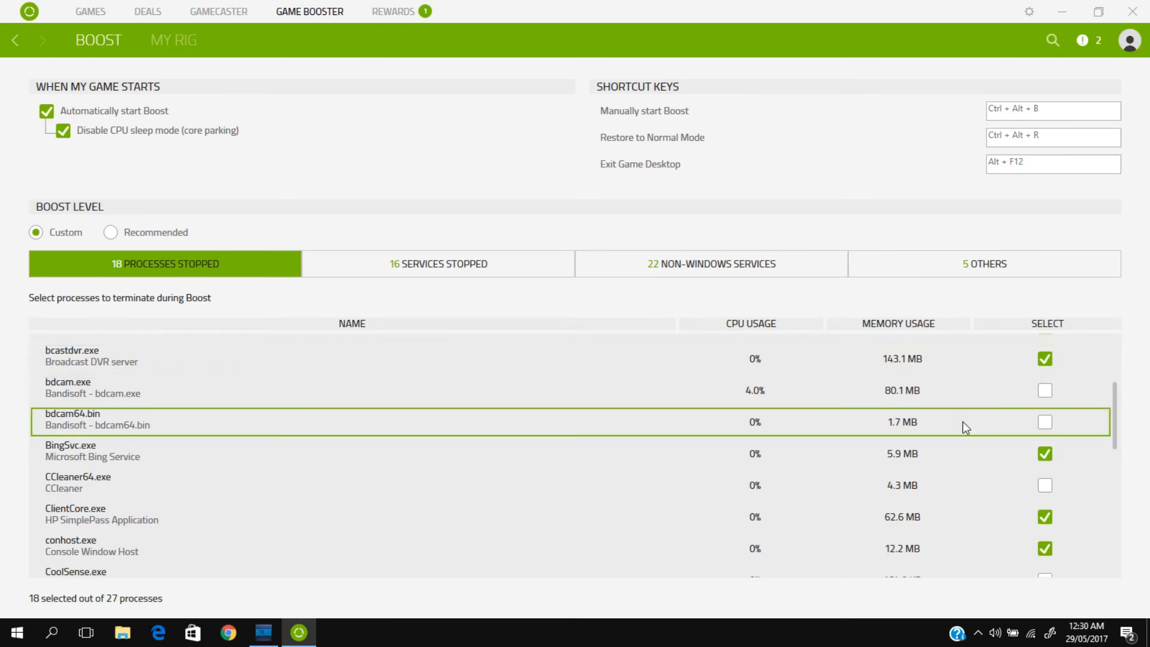
scroll(946, 423, down, 5)
scroll(831, 439, down, 8)
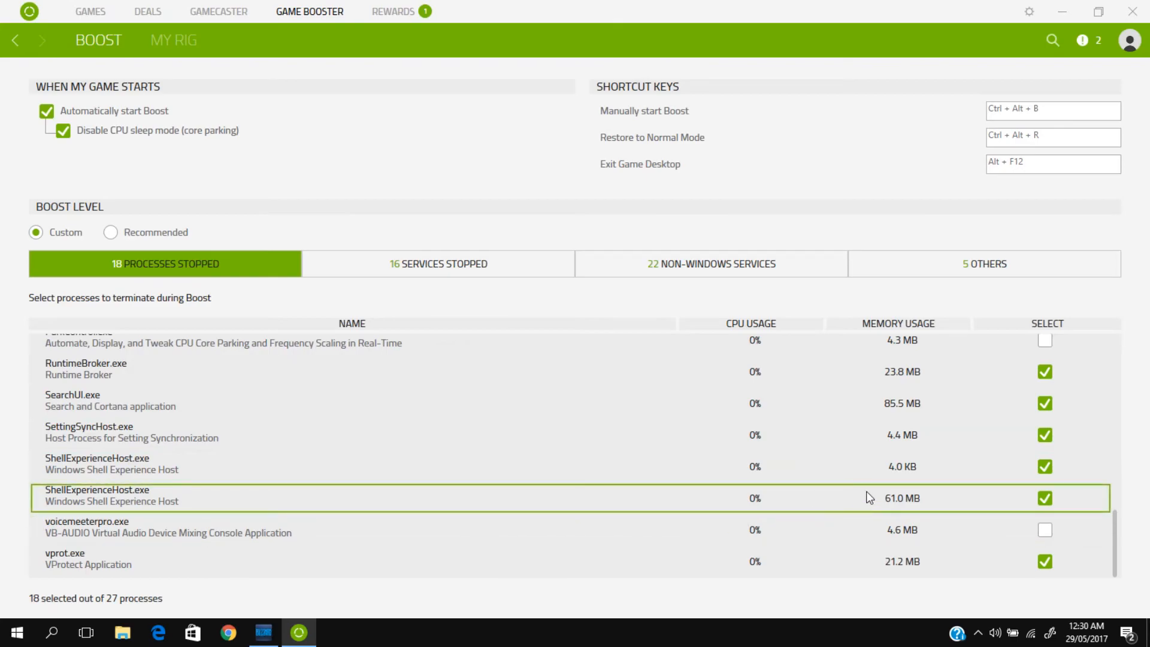
Step: Review the stopped services, non-Windows services and other Boost options, and restore the window to its smaller size
click(486, 268)
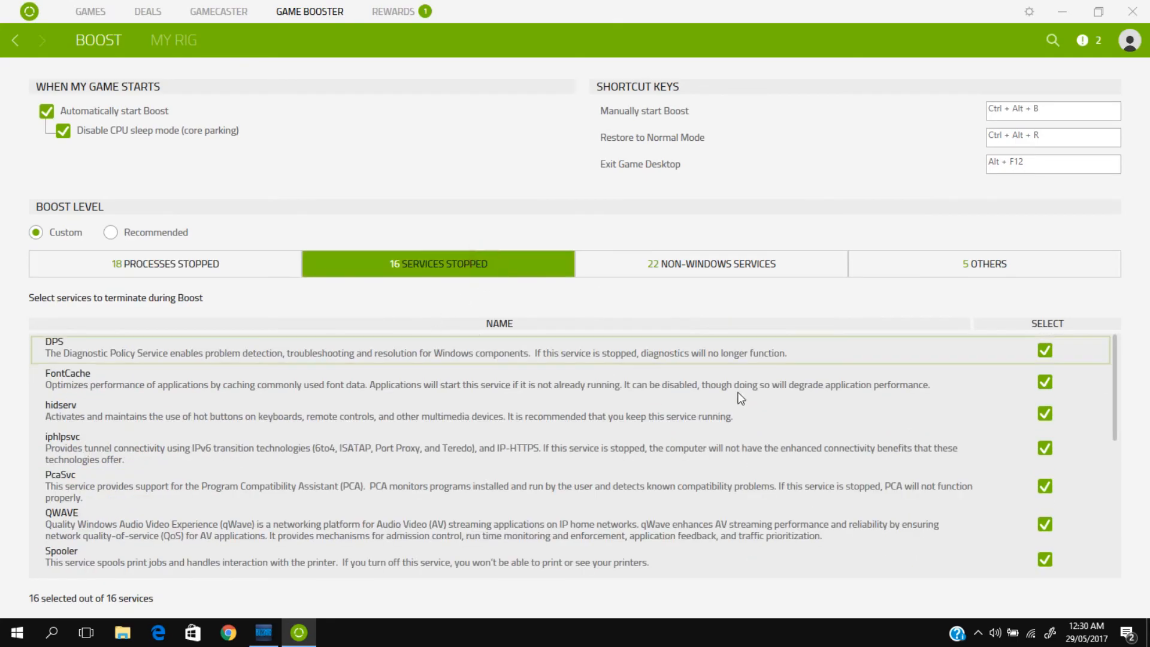
scroll(997, 417, down, 5)
click(738, 263)
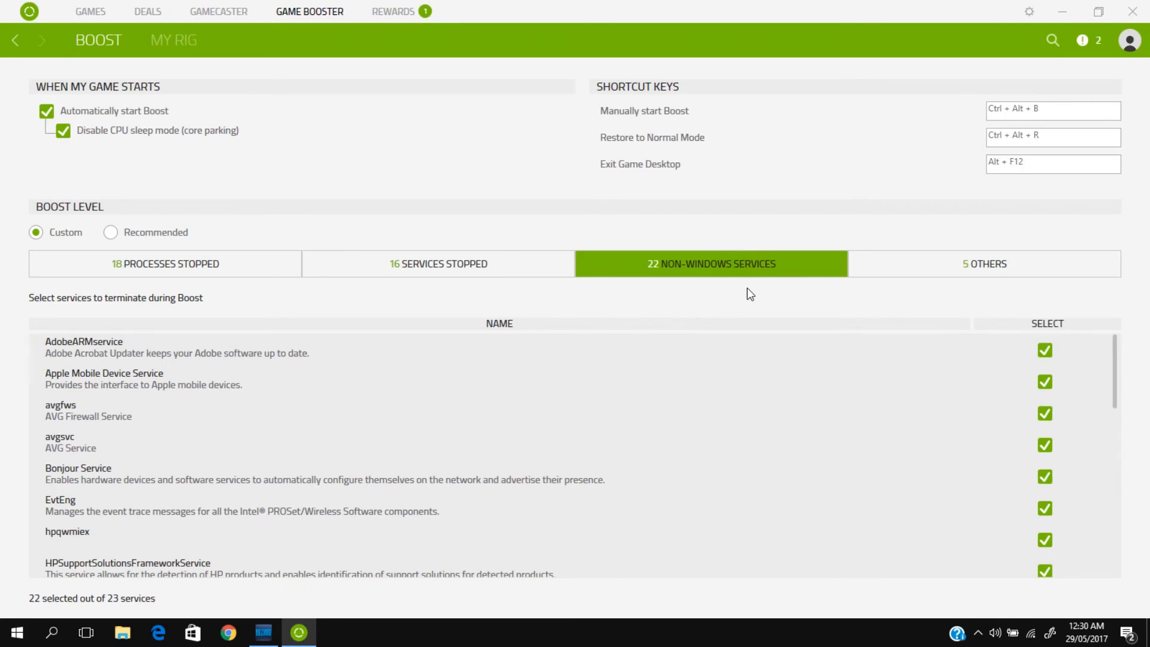
scroll(755, 385, down, 8)
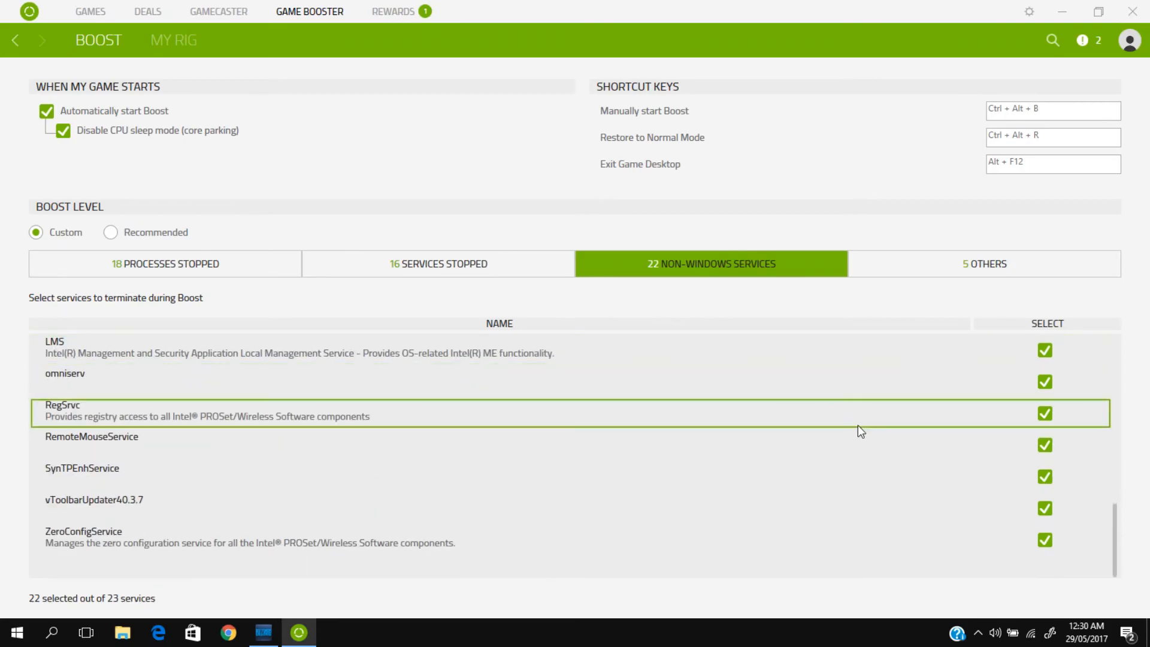
scroll(968, 415, up, 8)
click(923, 273)
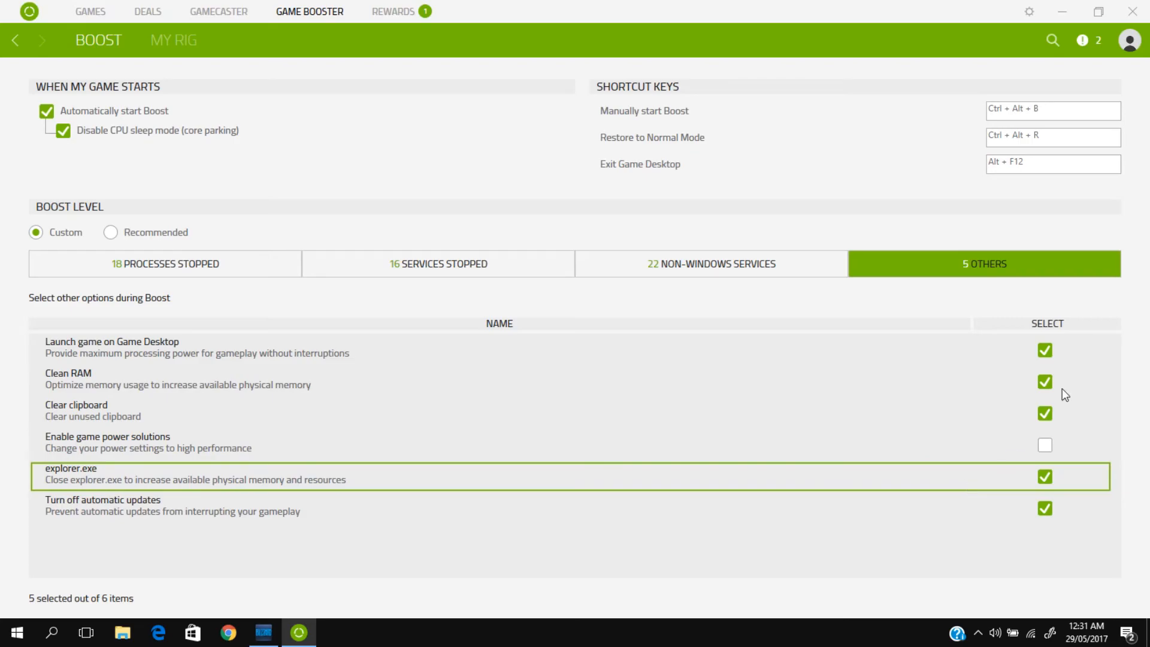
click(1101, 12)
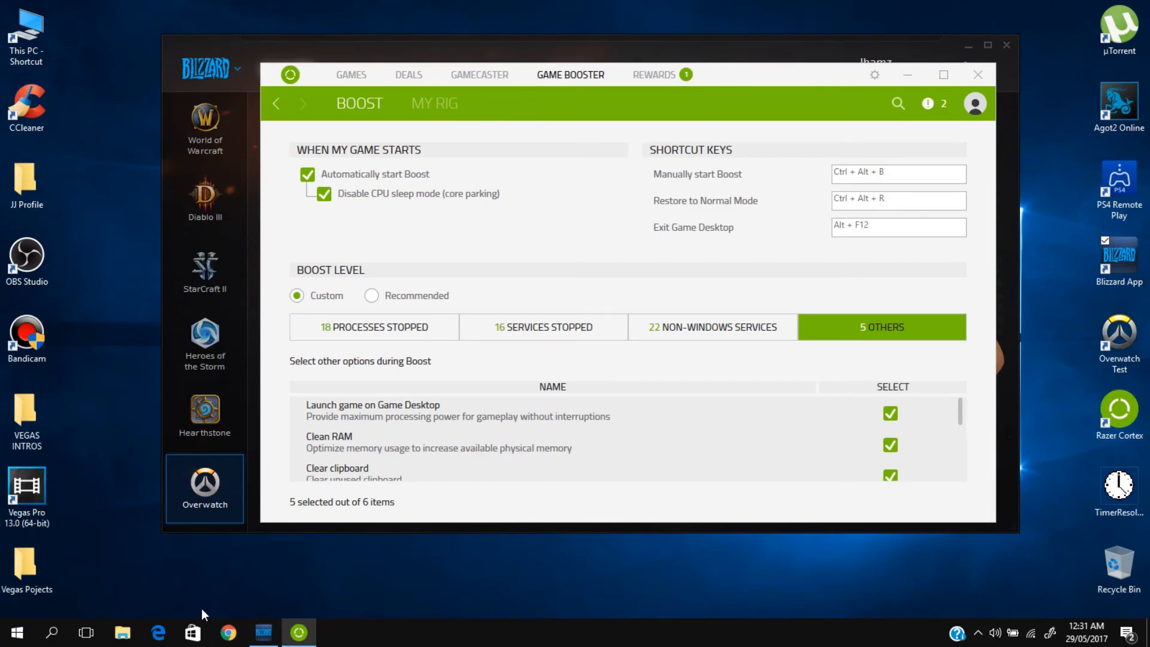
Step: Launch Overwatch from the game library and open the game's video options
mouse_move(294, 643)
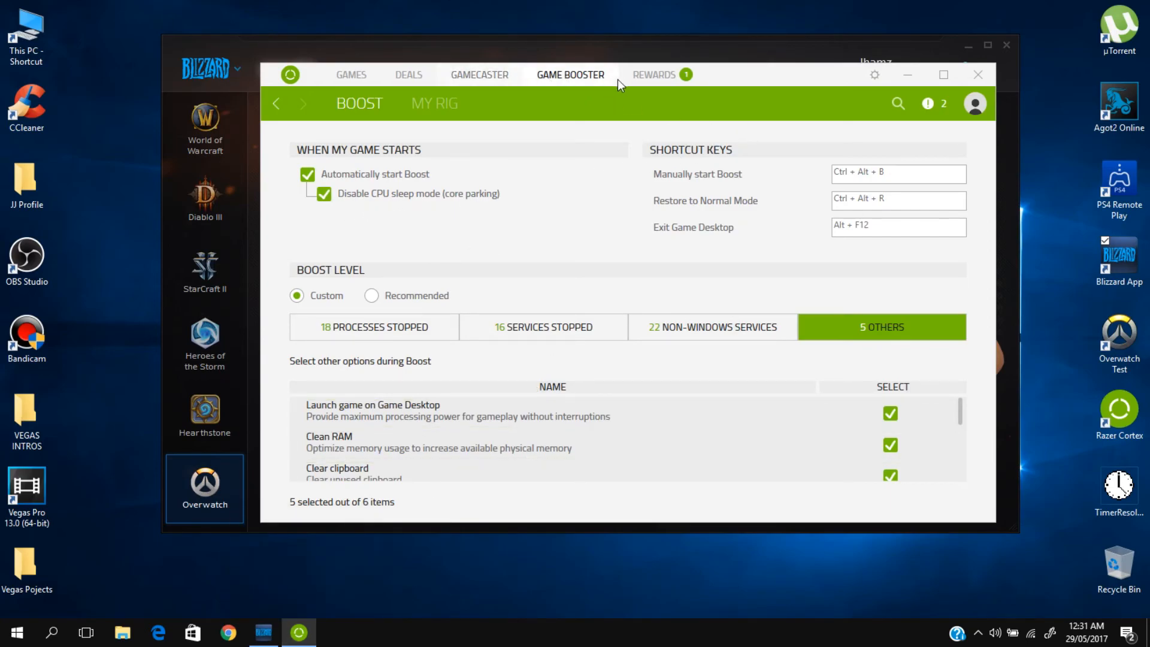
click(352, 74)
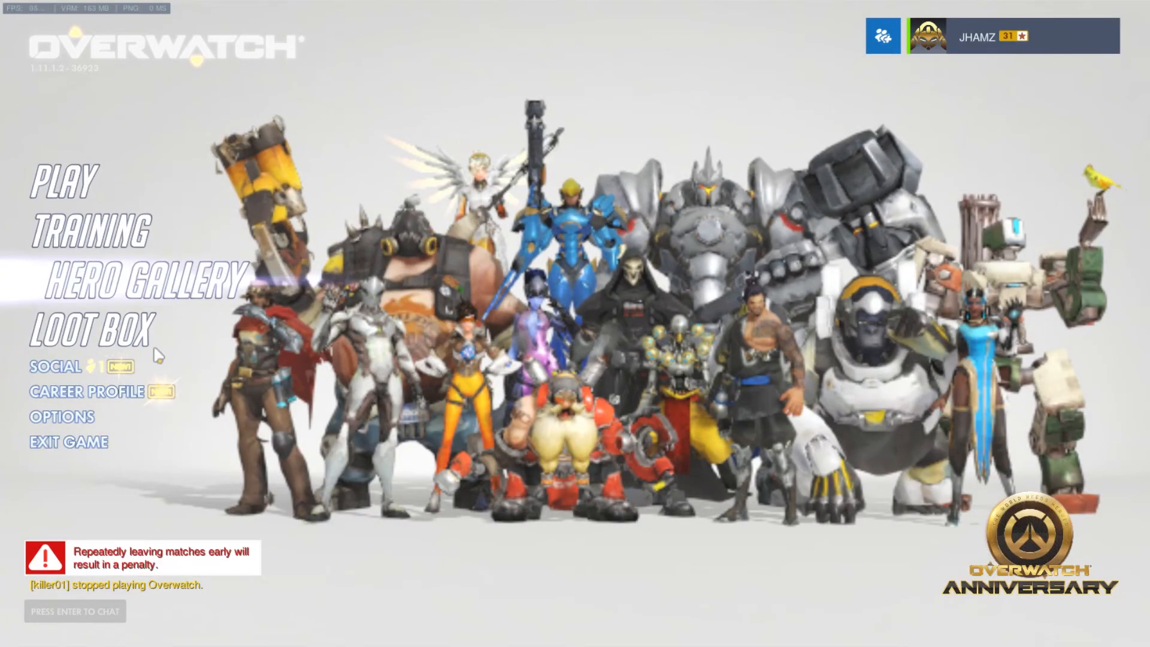
click(59, 267)
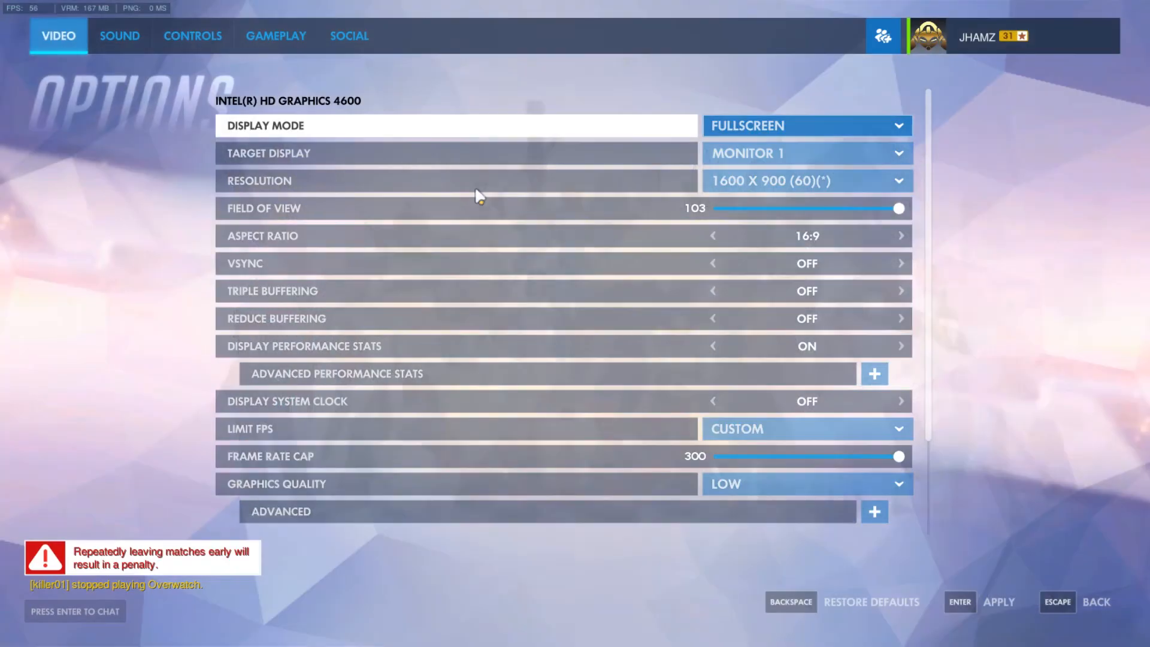
Step: Check the display mode setting and the available screen resolutions in the video options
click(803, 125)
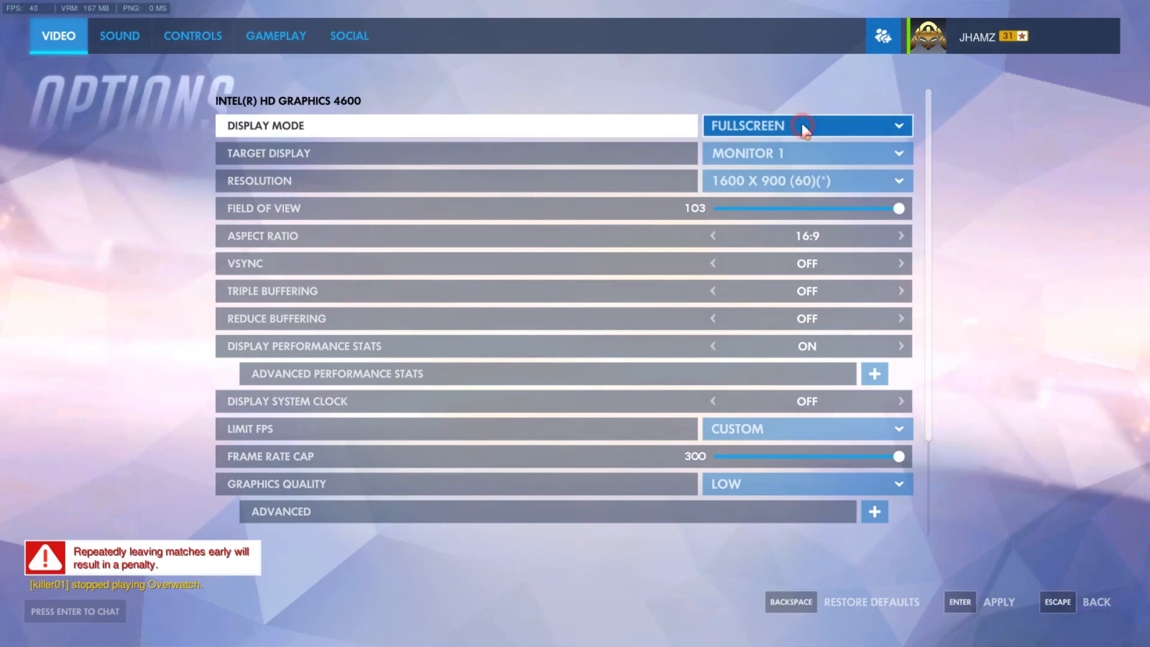
click(812, 180)
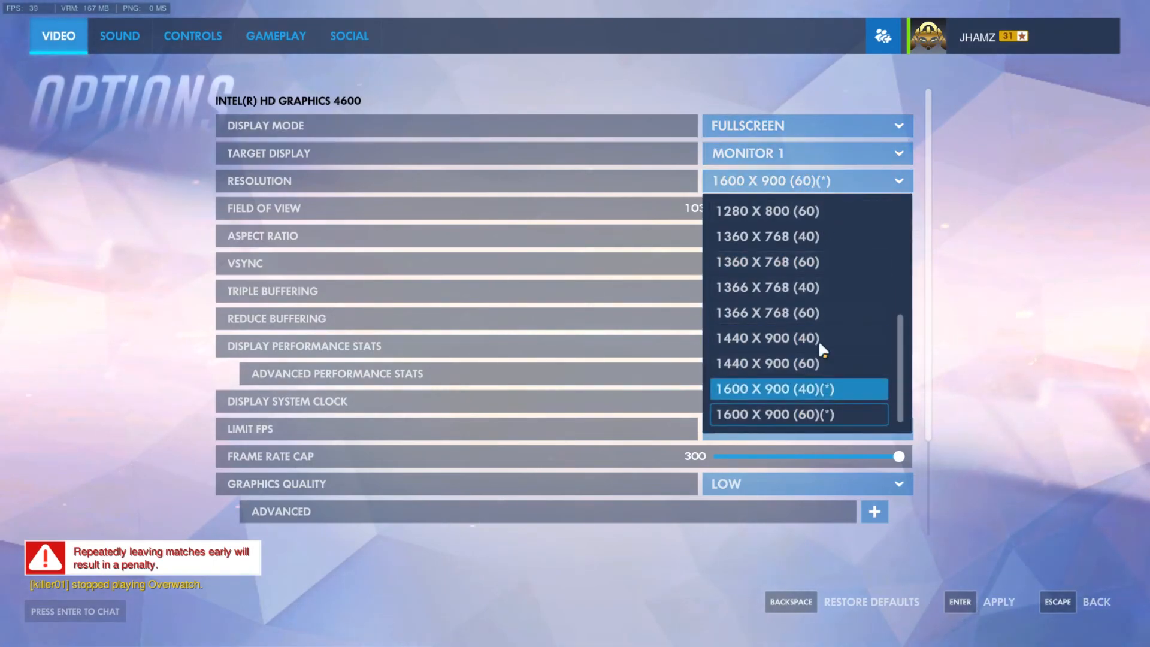
click(888, 343)
scroll(744, 234, down, 3)
scroll(839, 298, up, 3)
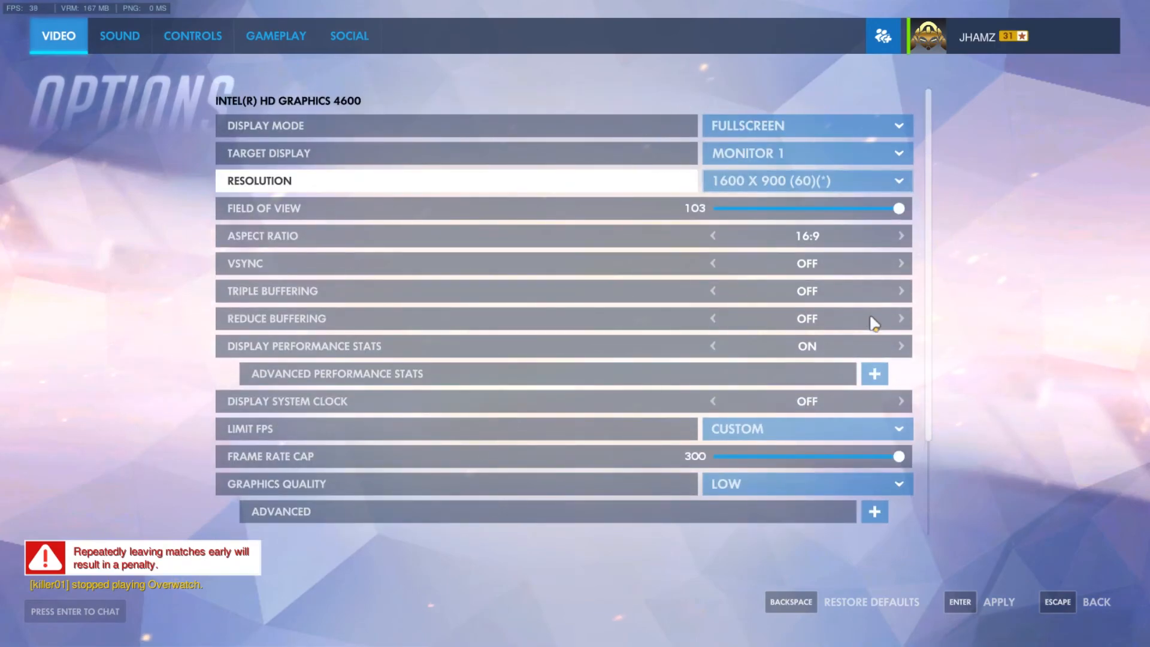
Step: Check the available choices for the Limit FPS setting in the video options
scroll(867, 325, down, 2)
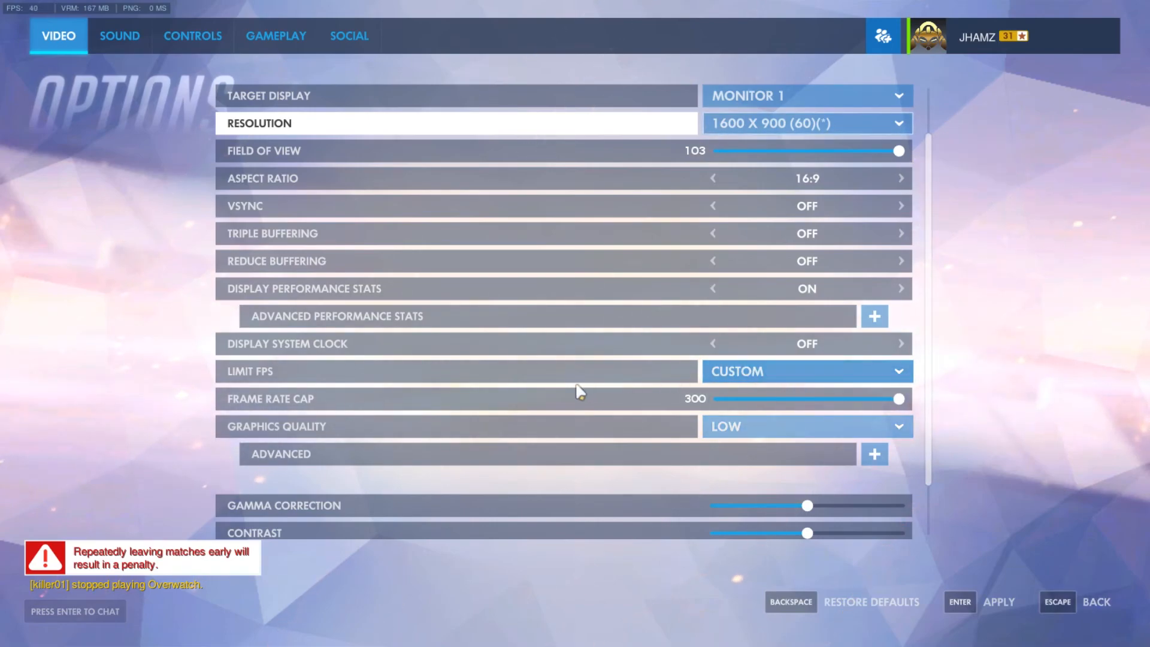
click(804, 372)
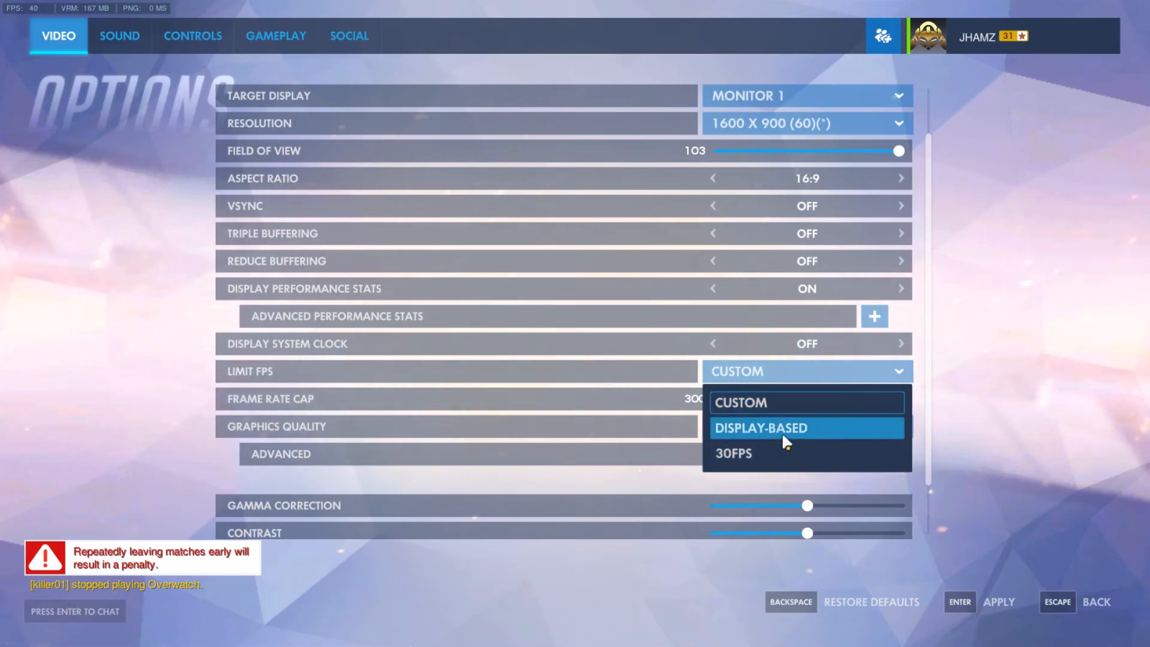
click(777, 376)
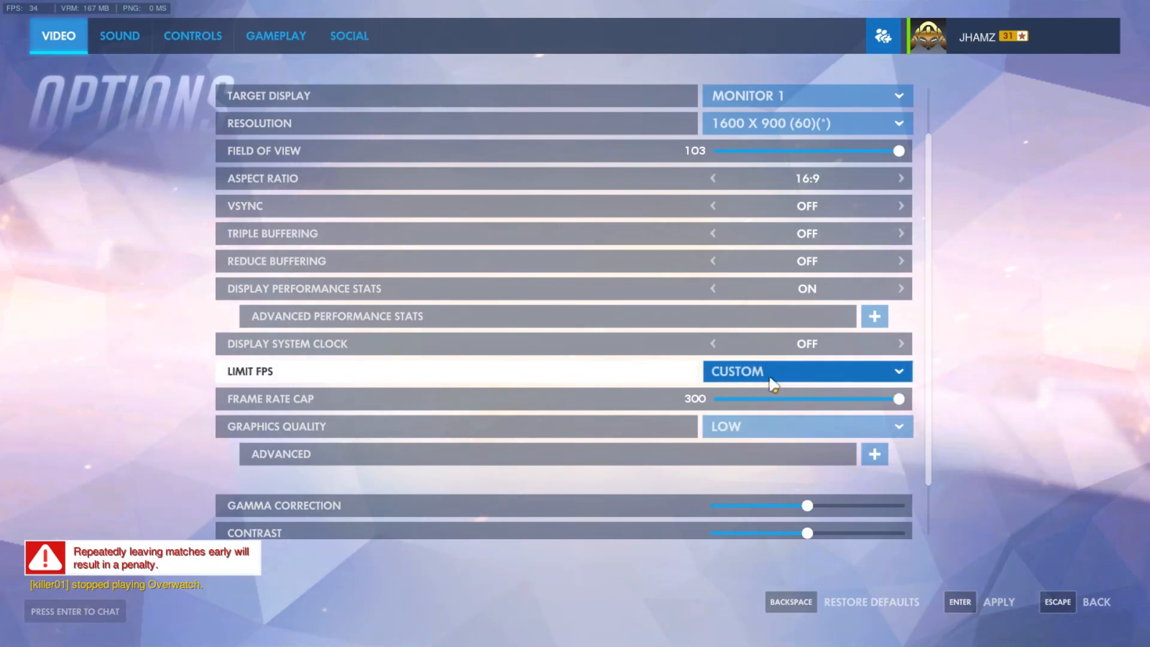
Step: Reopen the Limit FPS choices and leave the setting on Custom
click(773, 379)
click(772, 380)
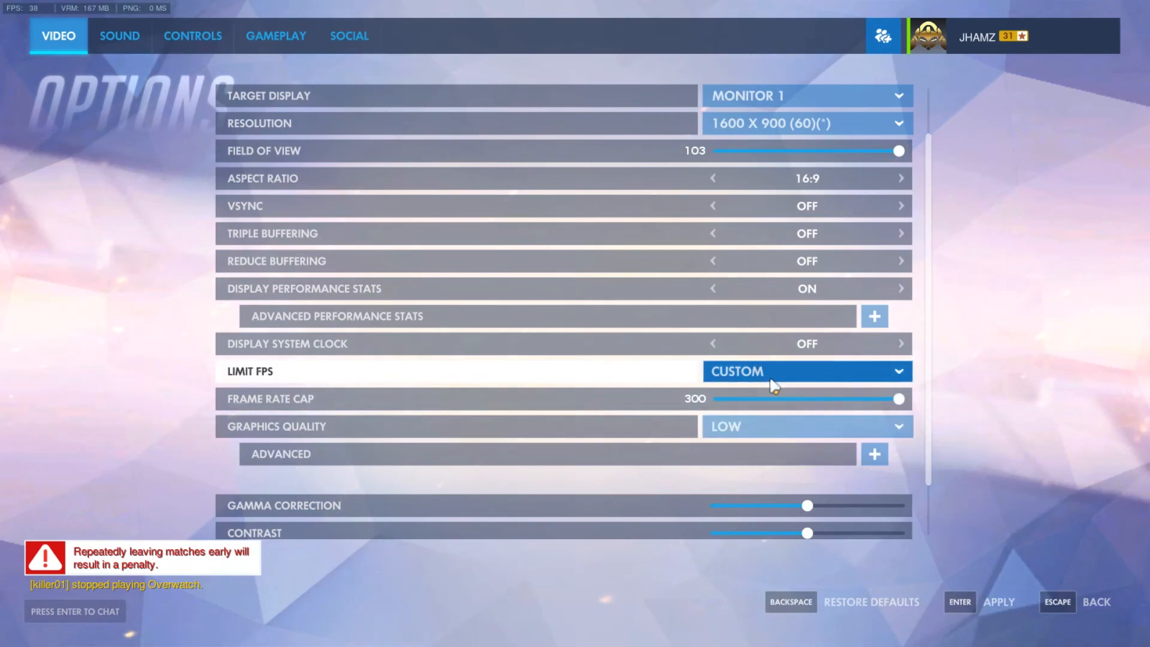
click(773, 382)
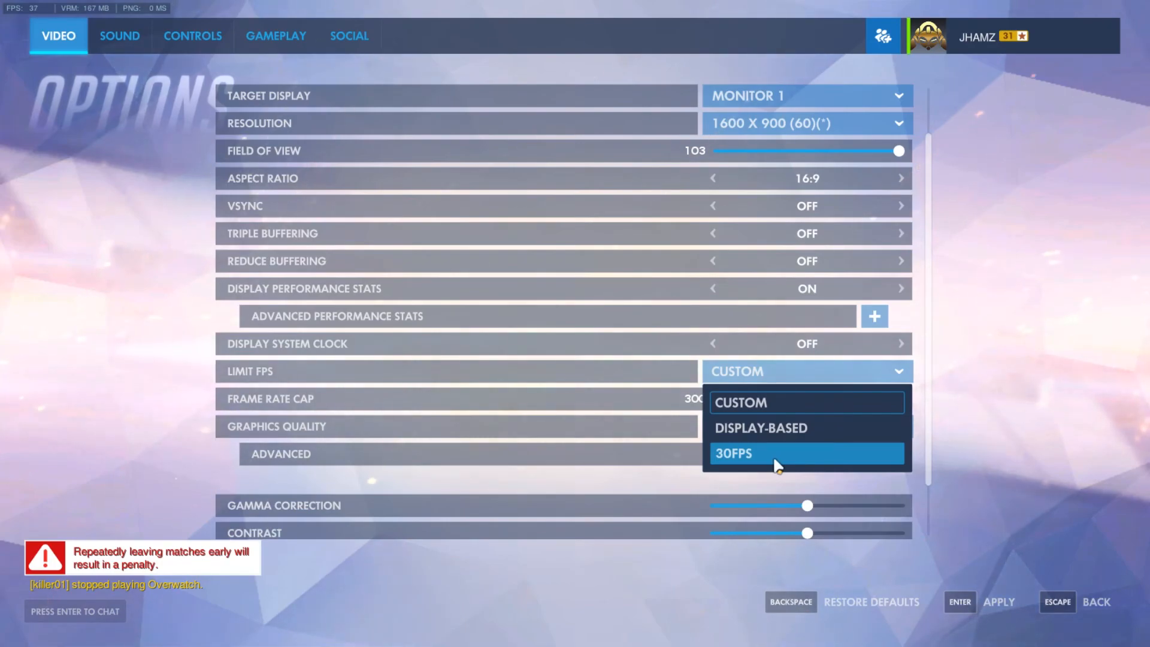
click(799, 376)
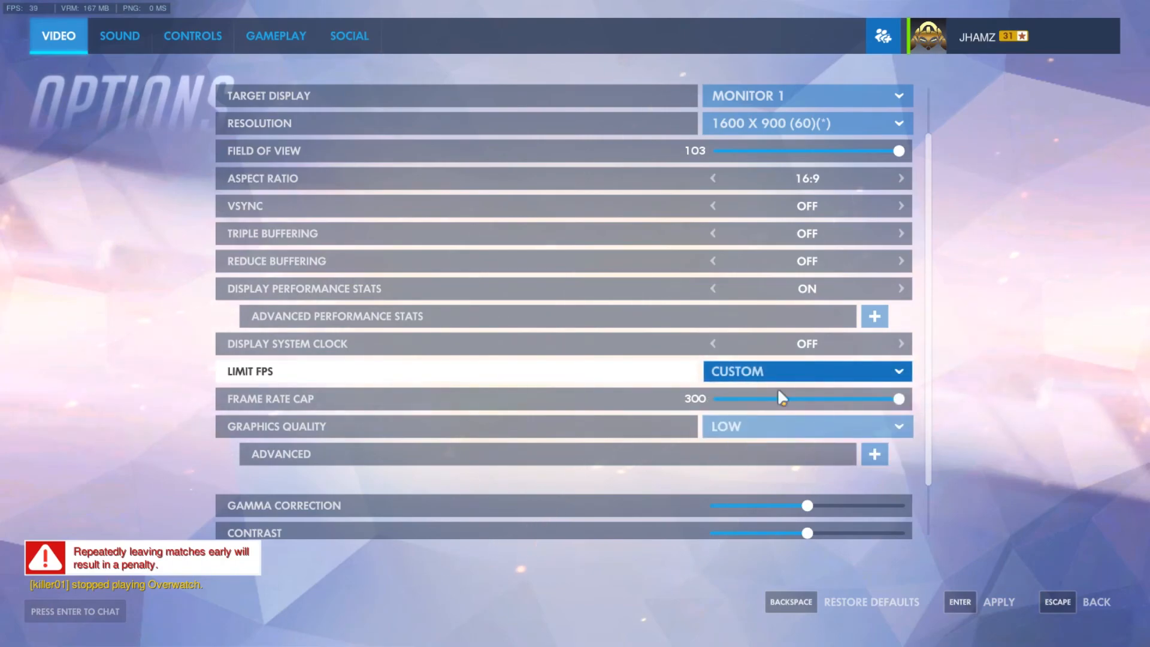
Step: Check the Graphics Quality setting and expand its advanced settings
scroll(863, 417, down, 2)
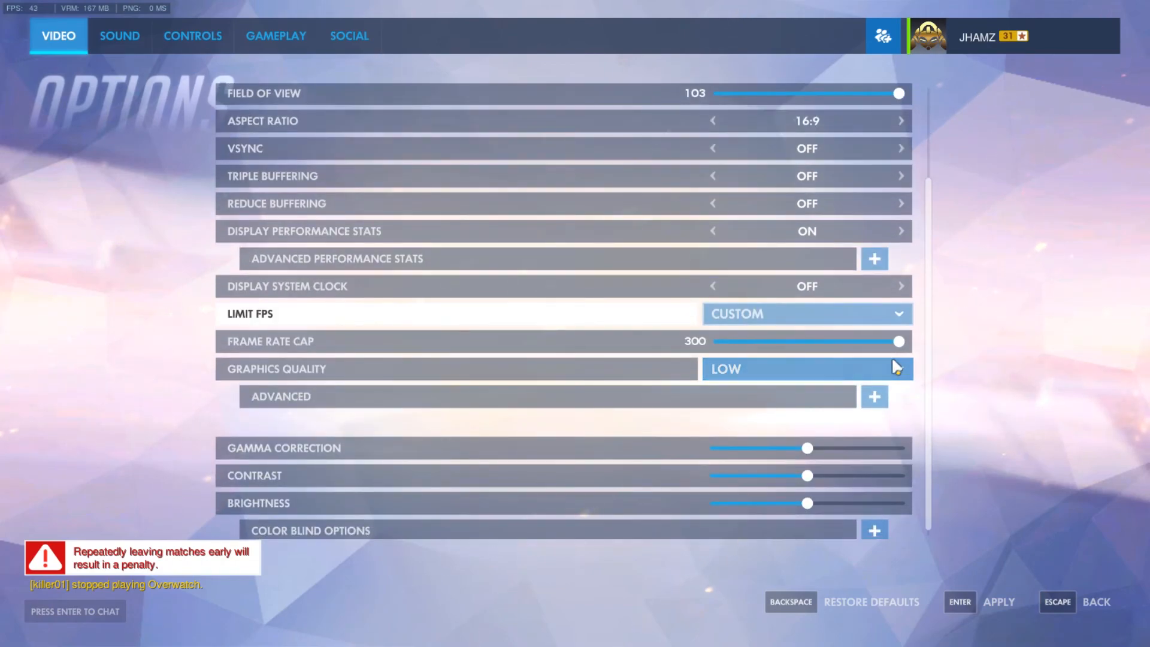
click(896, 367)
click(1066, 377)
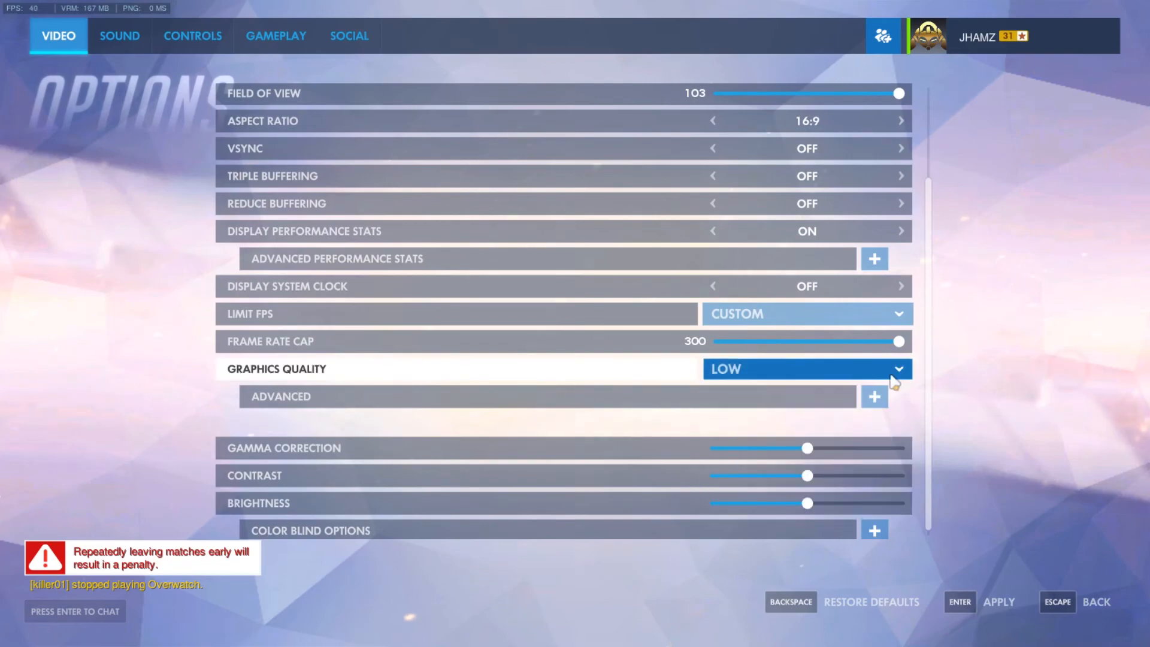
scroll(870, 389, down, 1)
click(872, 389)
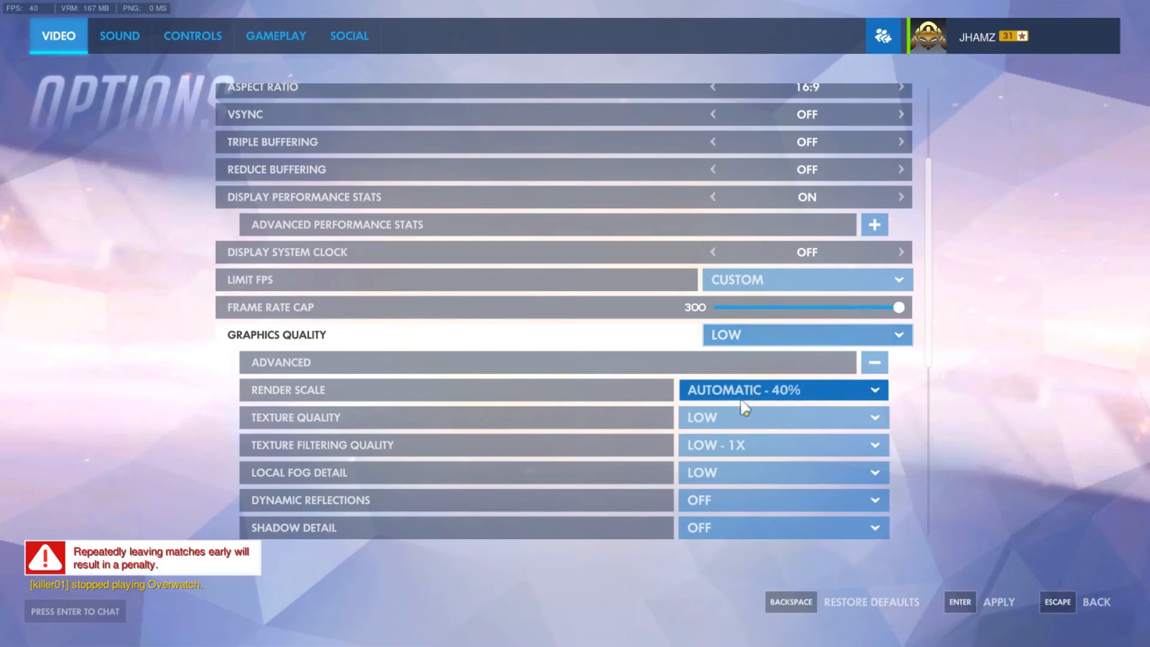
Step: Check the available Render Scale percentages in the advanced graphics settings, keeping the automatic option
scroll(629, 399, down, 1)
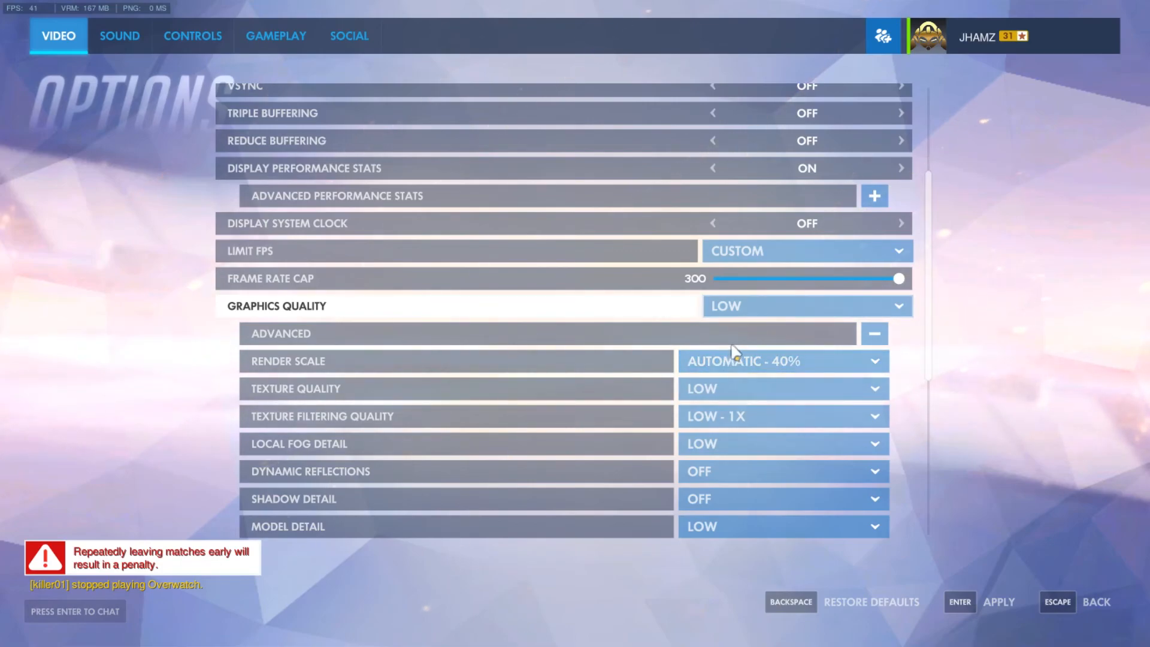
click(800, 361)
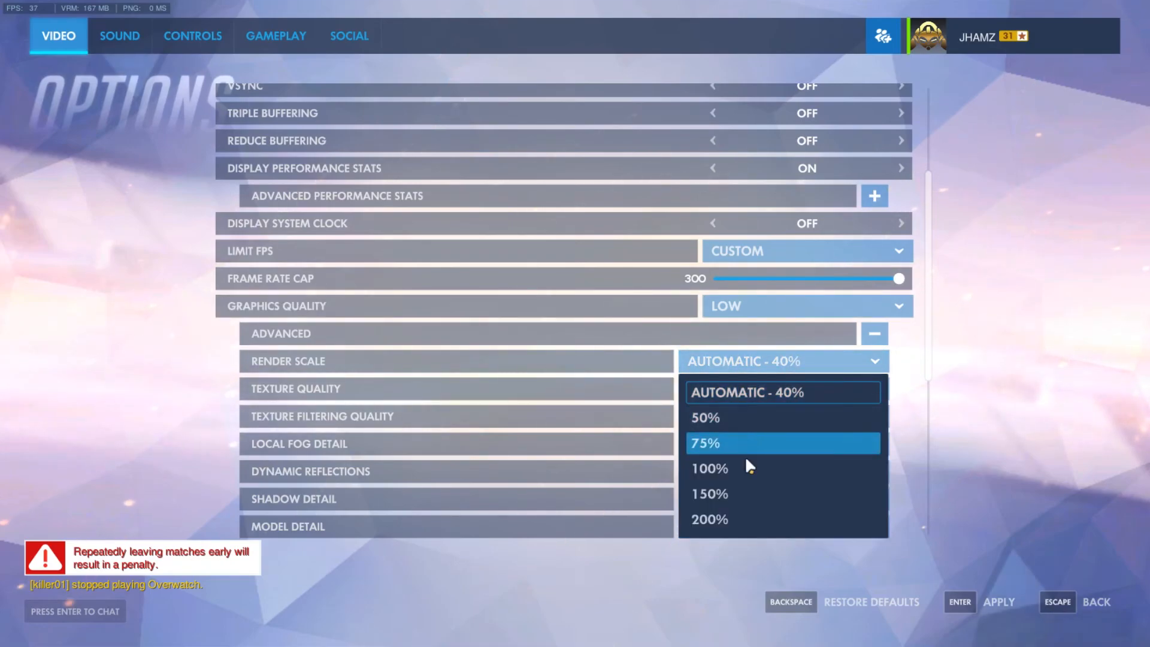
click(1015, 398)
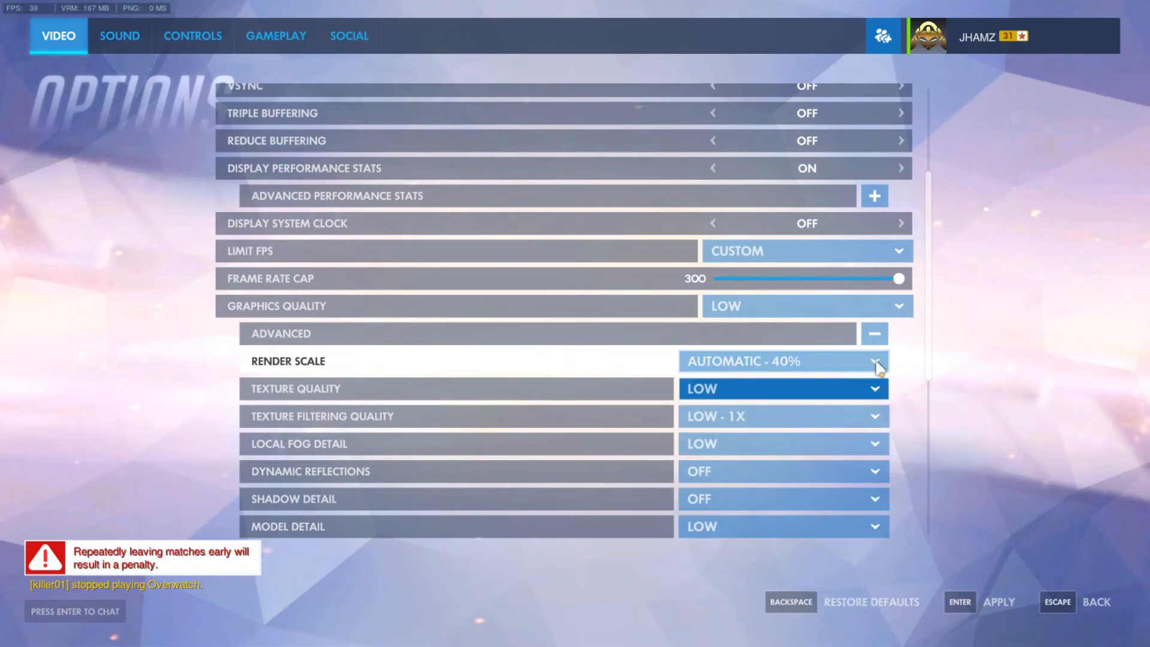
click(874, 362)
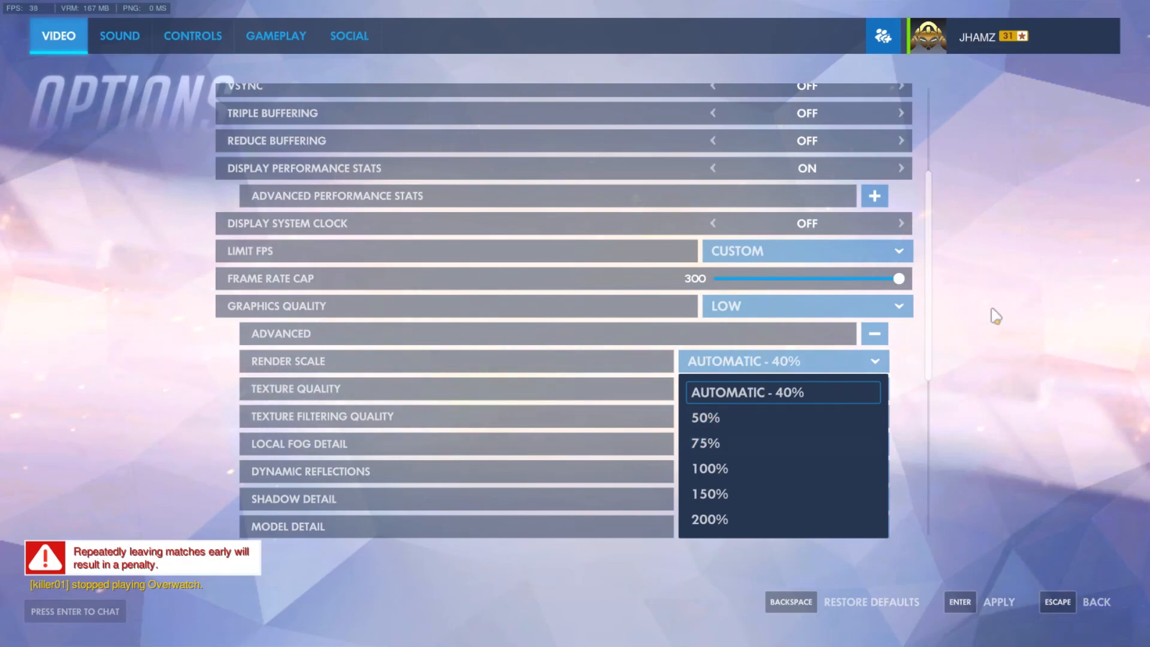
click(1000, 336)
Step: Compare the Resolution setting with the Render Scale choices, leaving both settings as they are
scroll(839, 317, up, 3)
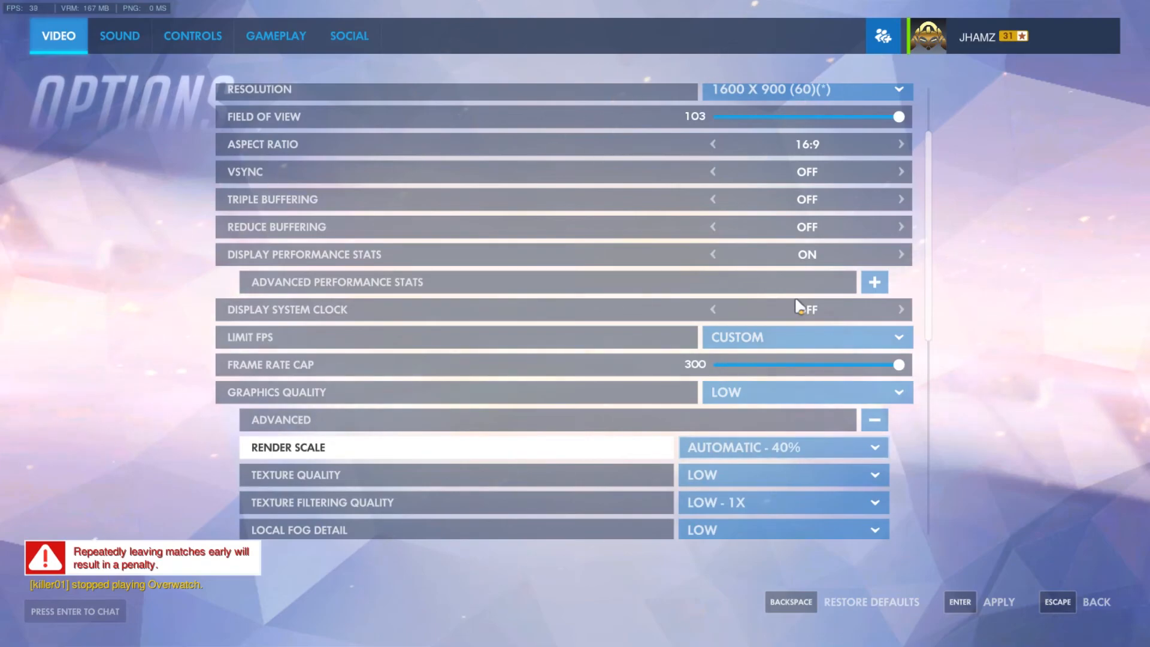
scroll(793, 300, up, 2)
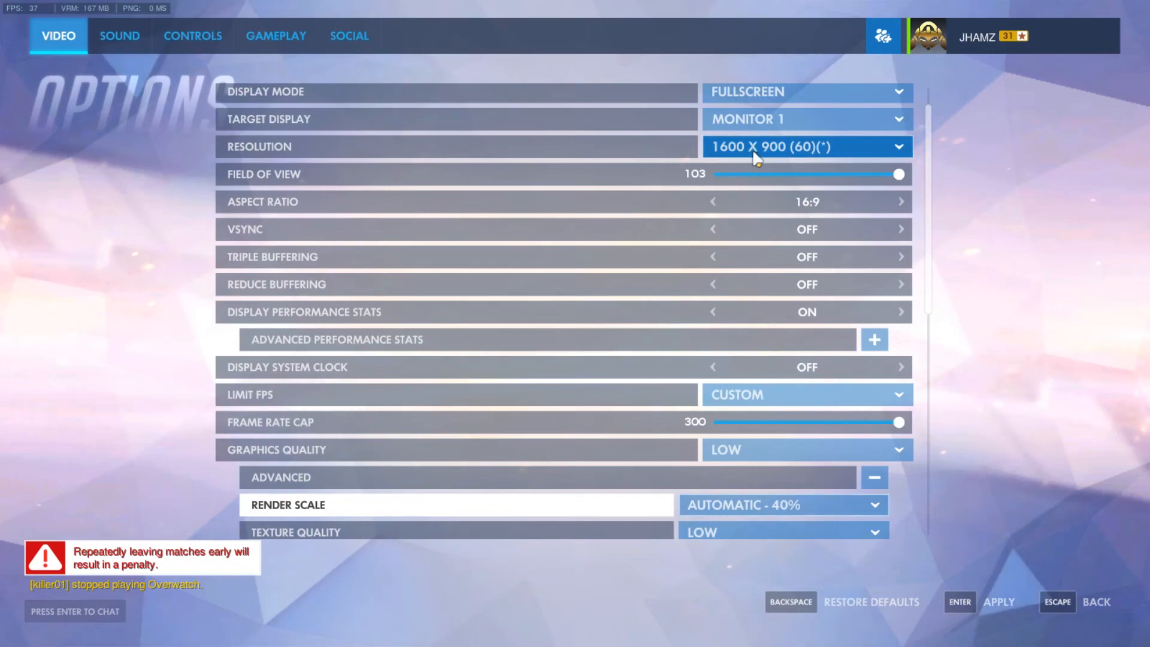
scroll(803, 385, down, 3)
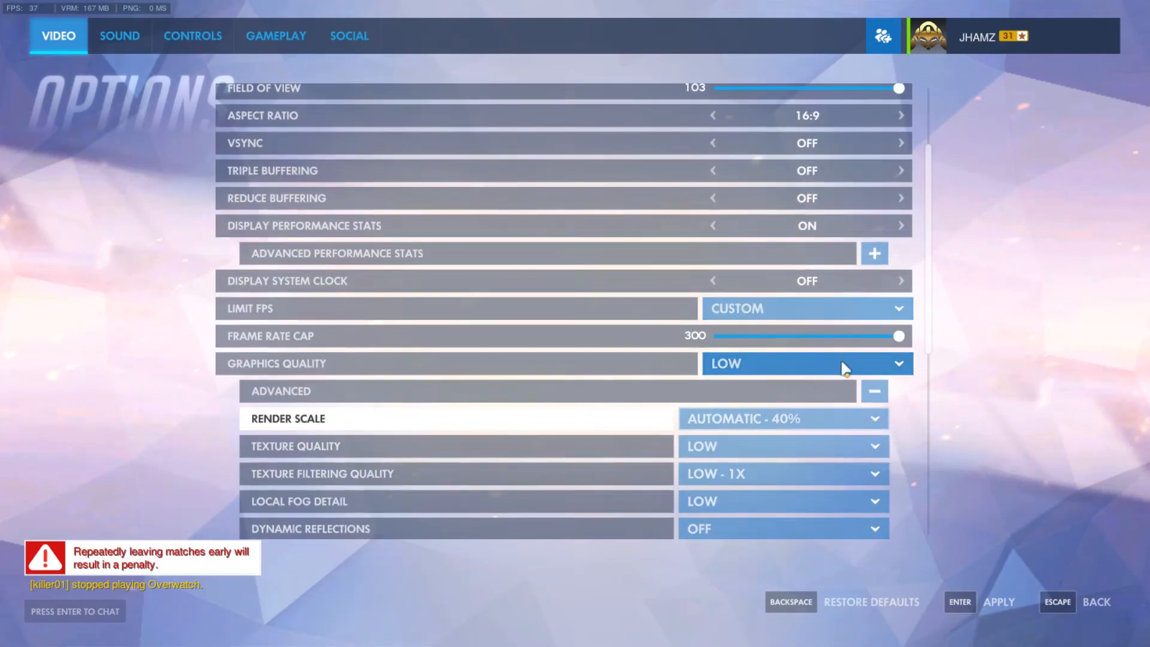
click(860, 418)
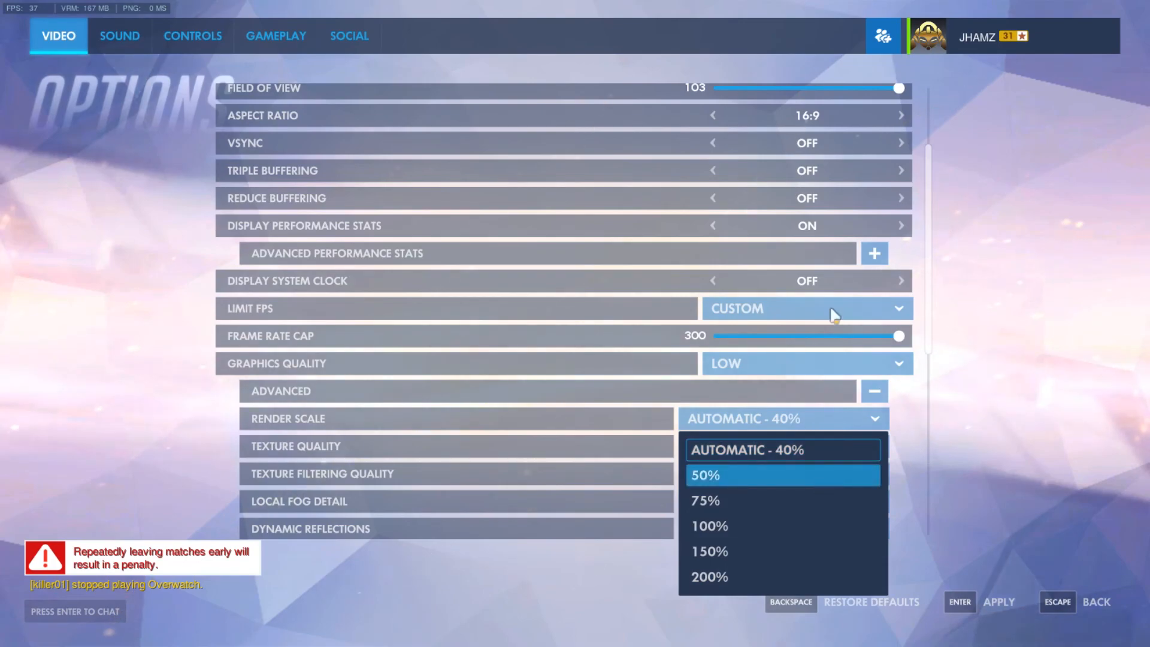
click(1063, 257)
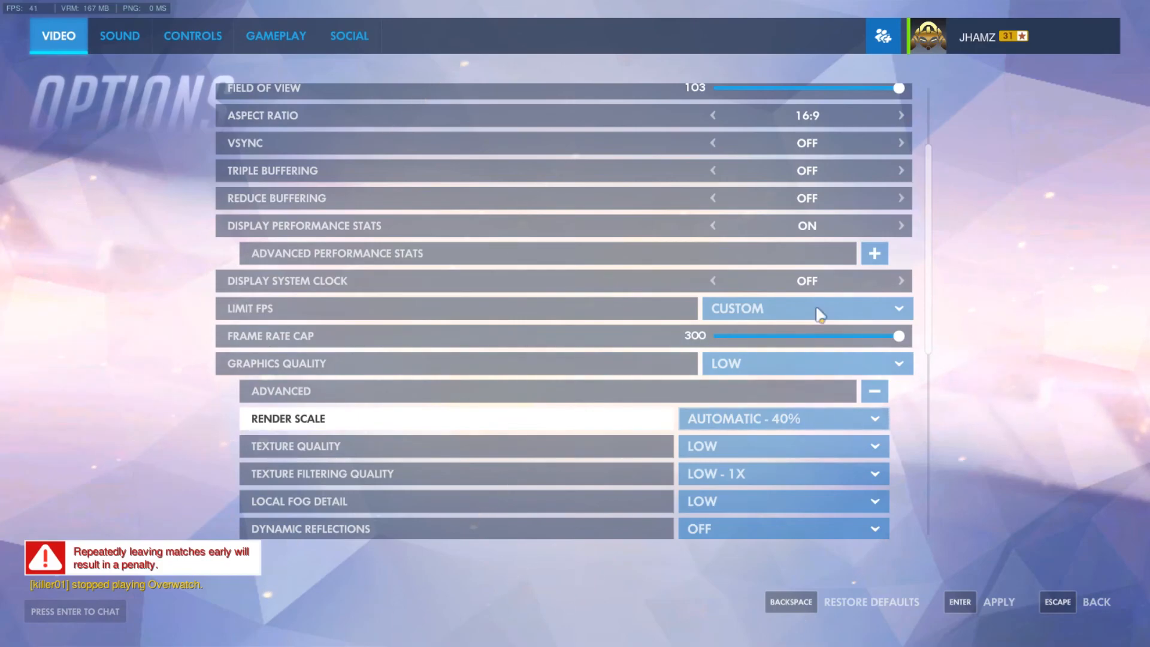
Step: Review the display settings and the advanced quality settings from Render Scale through Screenshot Quality
scroll(817, 313, up, 3)
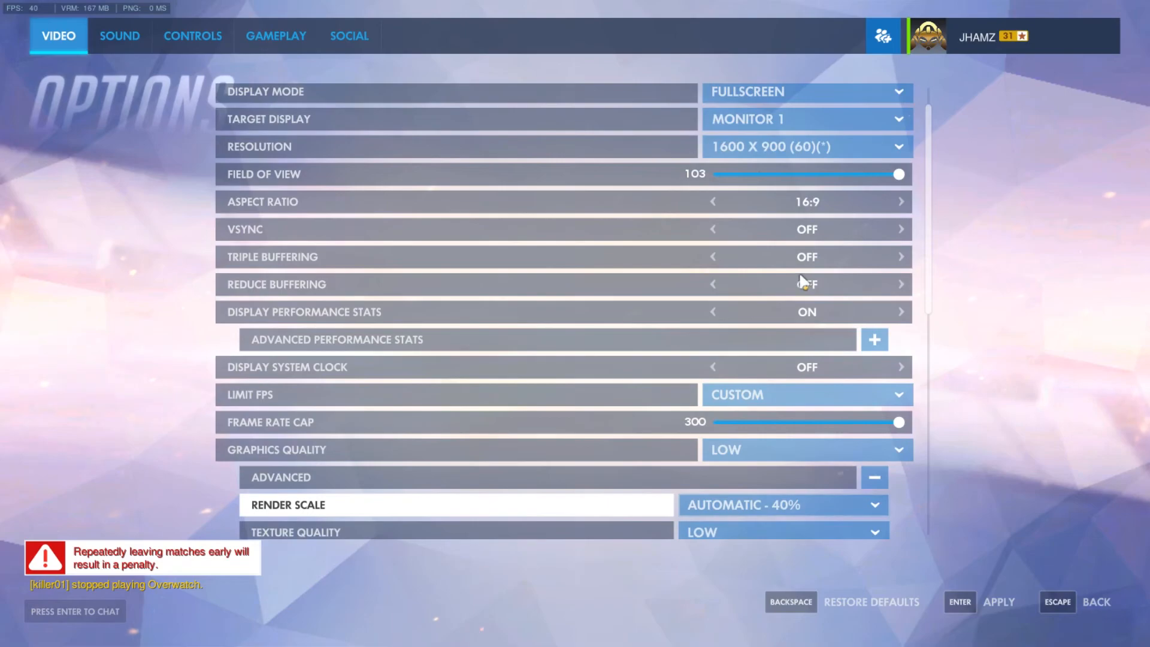
scroll(802, 280, down, 4)
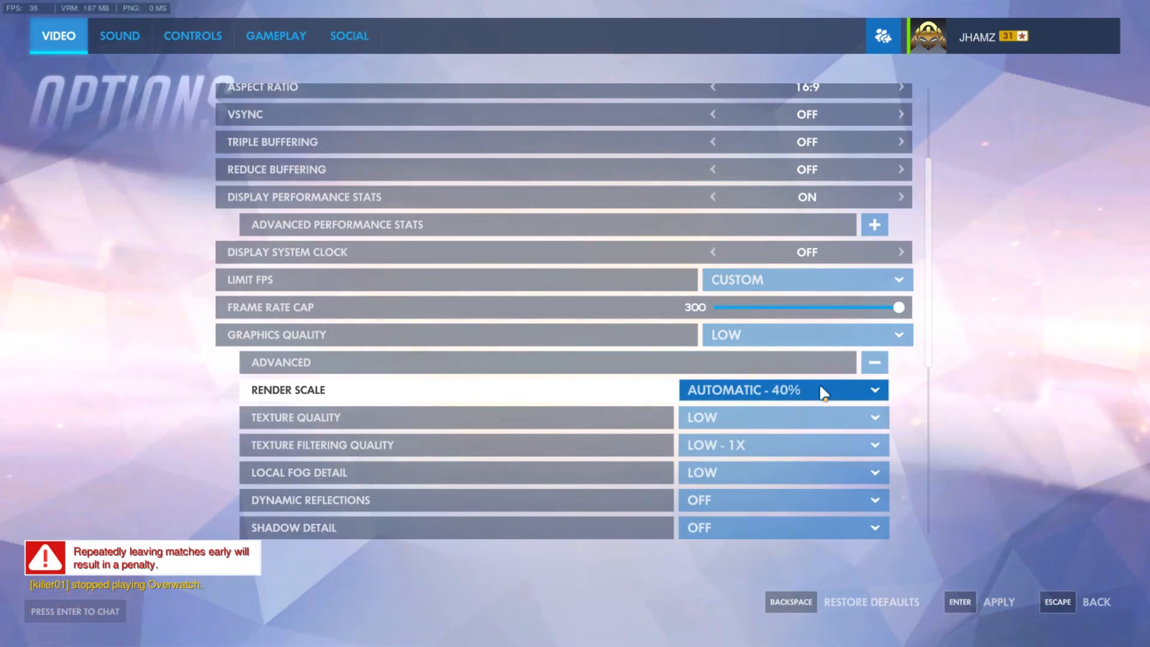
scroll(832, 413, down, 4)
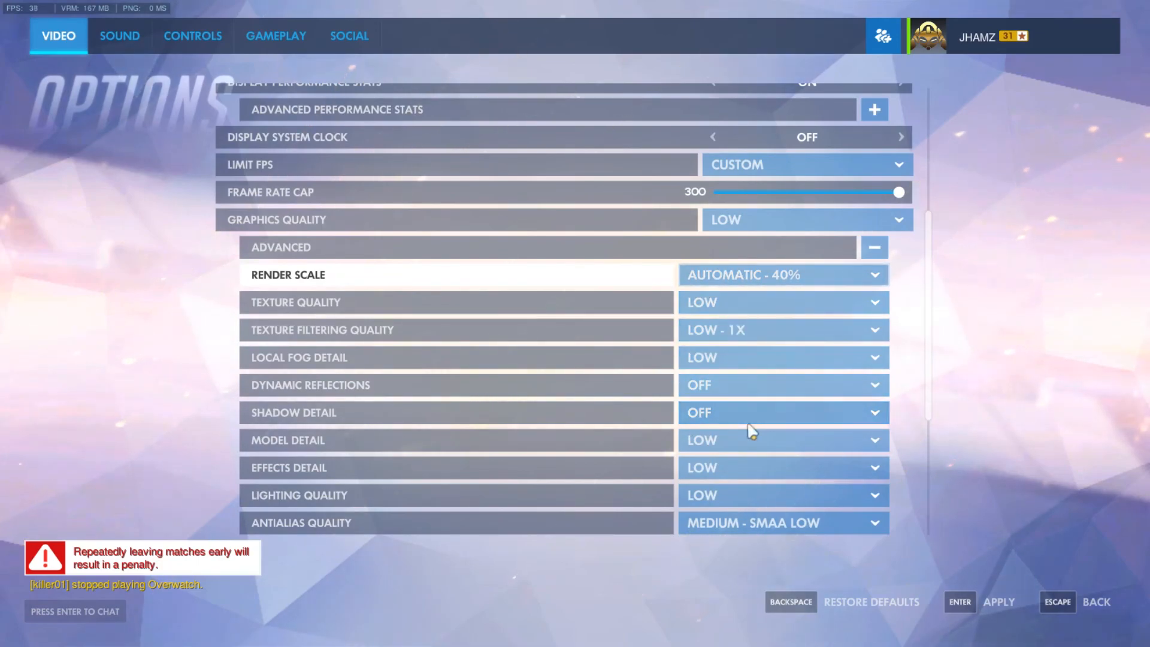
scroll(747, 422, down, 2)
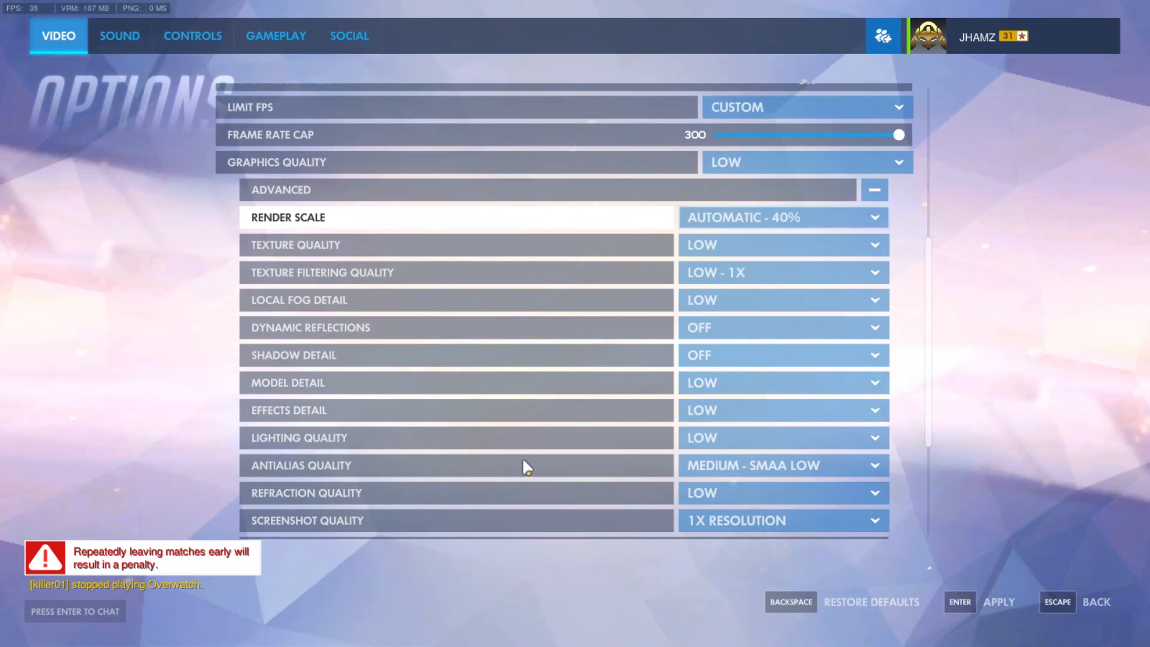
scroll(524, 464, down, 1)
Step: Check the Antialias Quality choices without changing them, and review the remaining video options through Color Blind Options
click(705, 434)
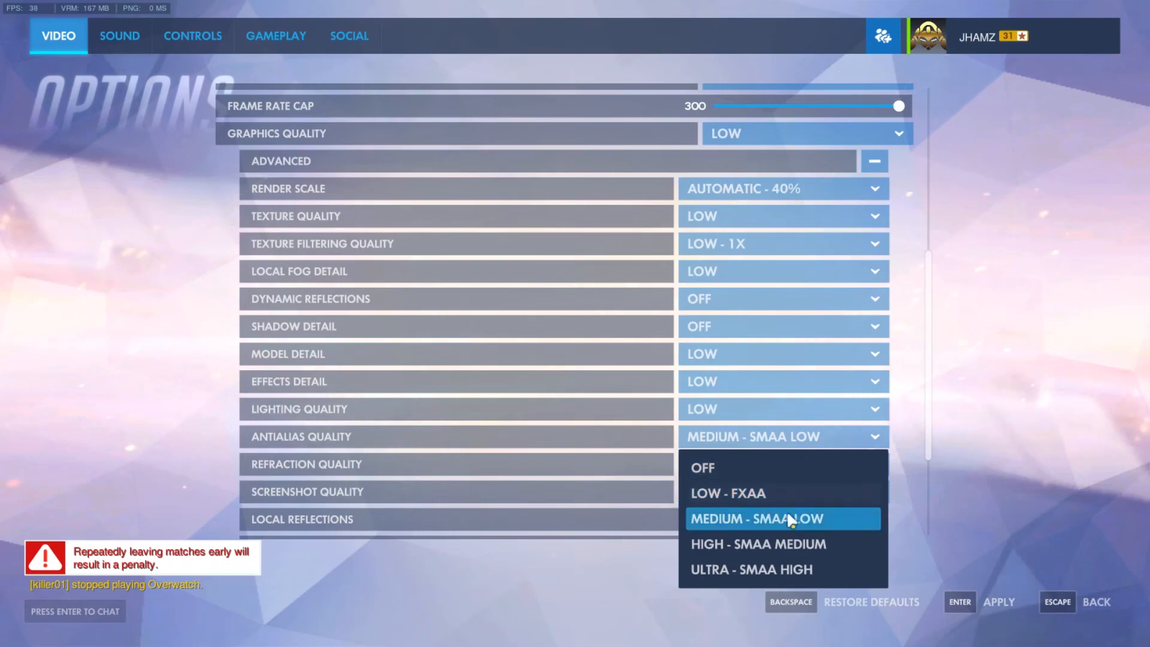
click(547, 470)
scroll(659, 479, down, 2)
scroll(687, 483, down, 2)
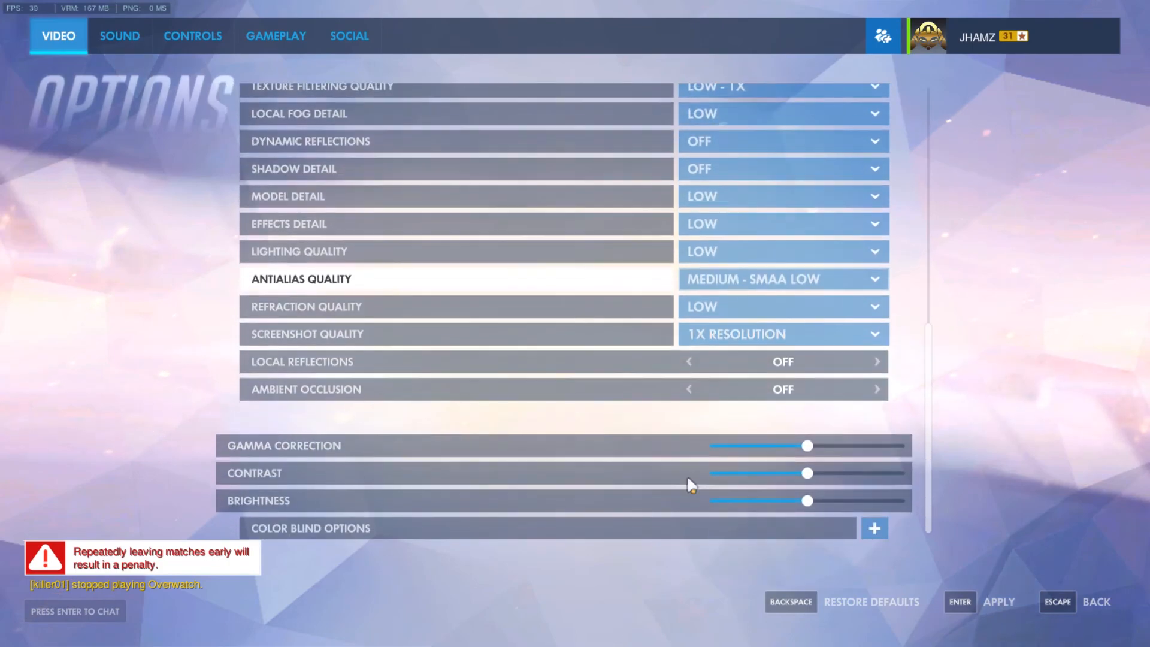
scroll(698, 447, up, 2)
scroll(697, 446, up, 10)
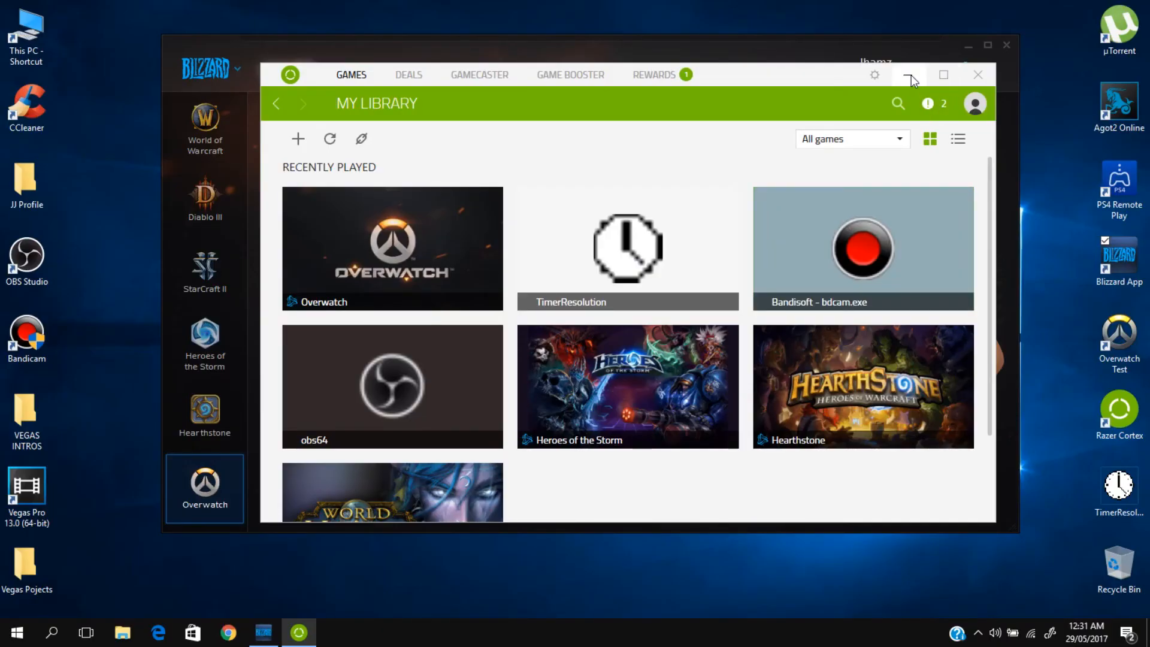
Step: Minimize the Razer Cortex window, bring up Bandicam from the hidden background apps, and reposition its window
click(911, 74)
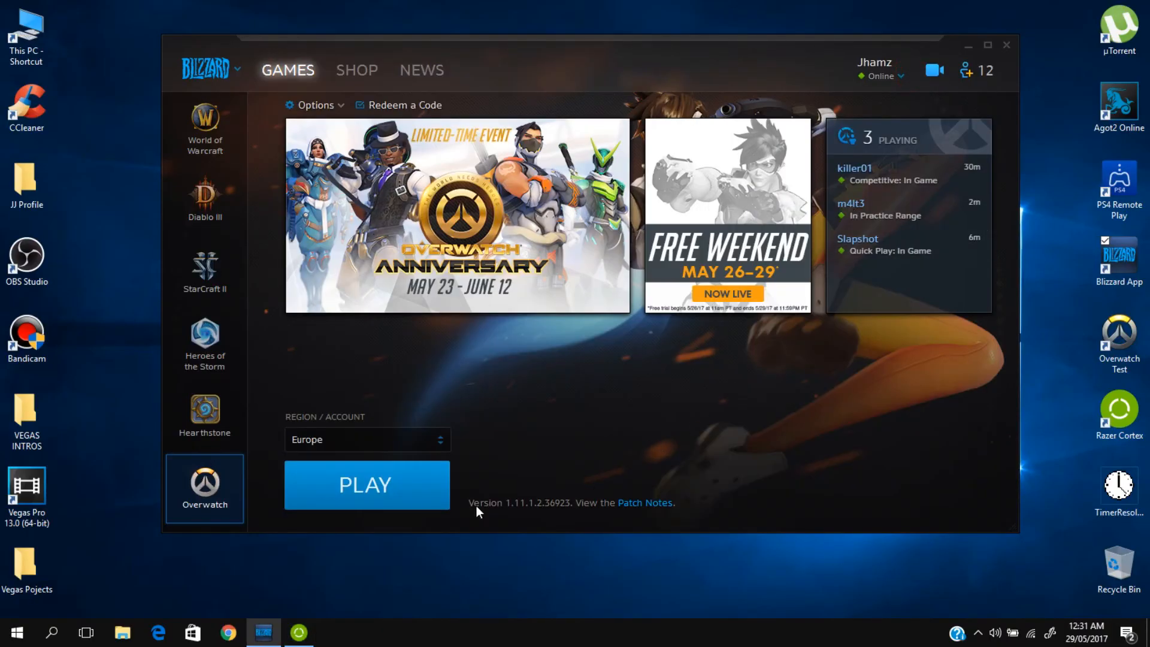
click(978, 633)
click(992, 576)
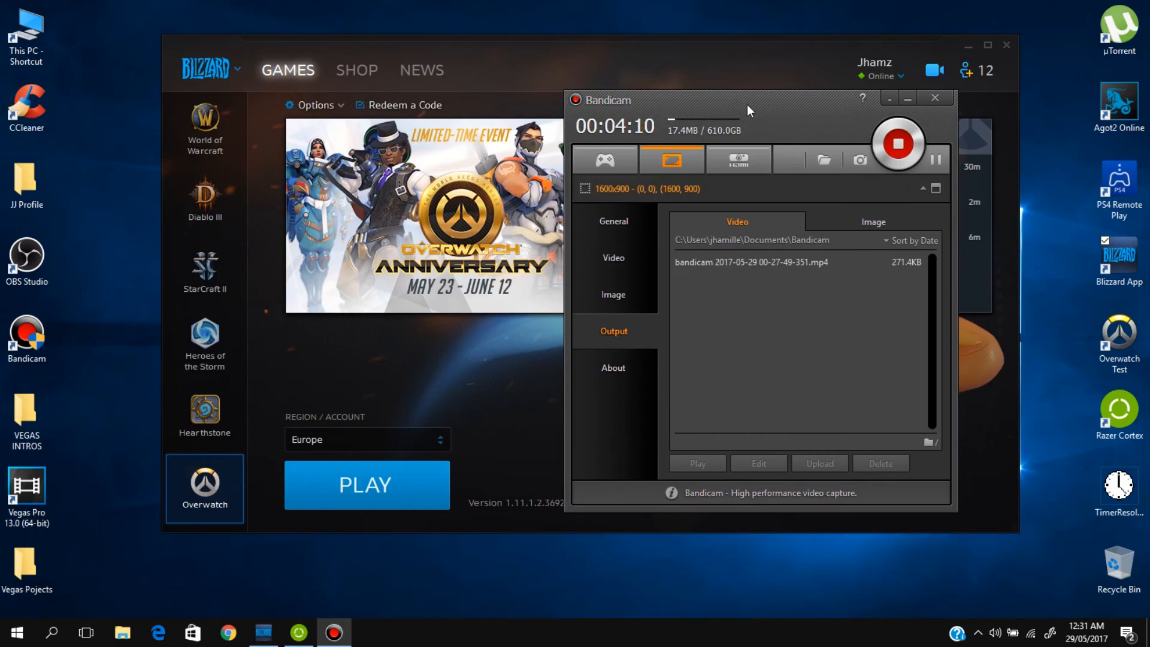
drag(753, 106, 674, 109)
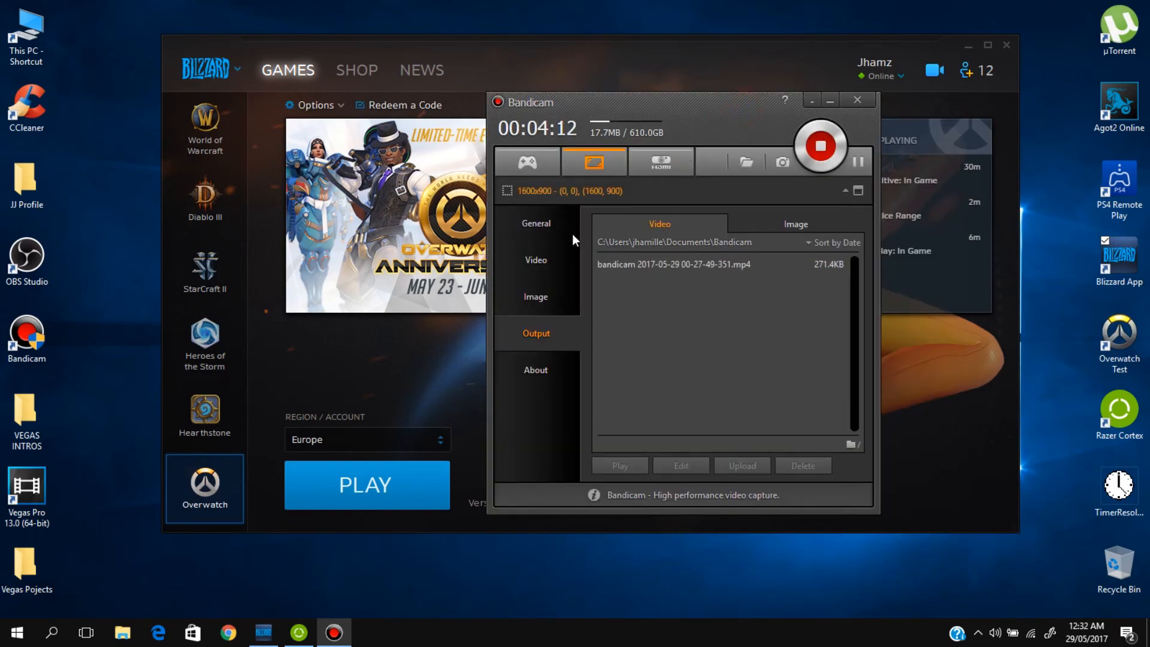
Step: Try to switch Bandicam to Game Recording Mode, and decline stopping the current recording
click(534, 167)
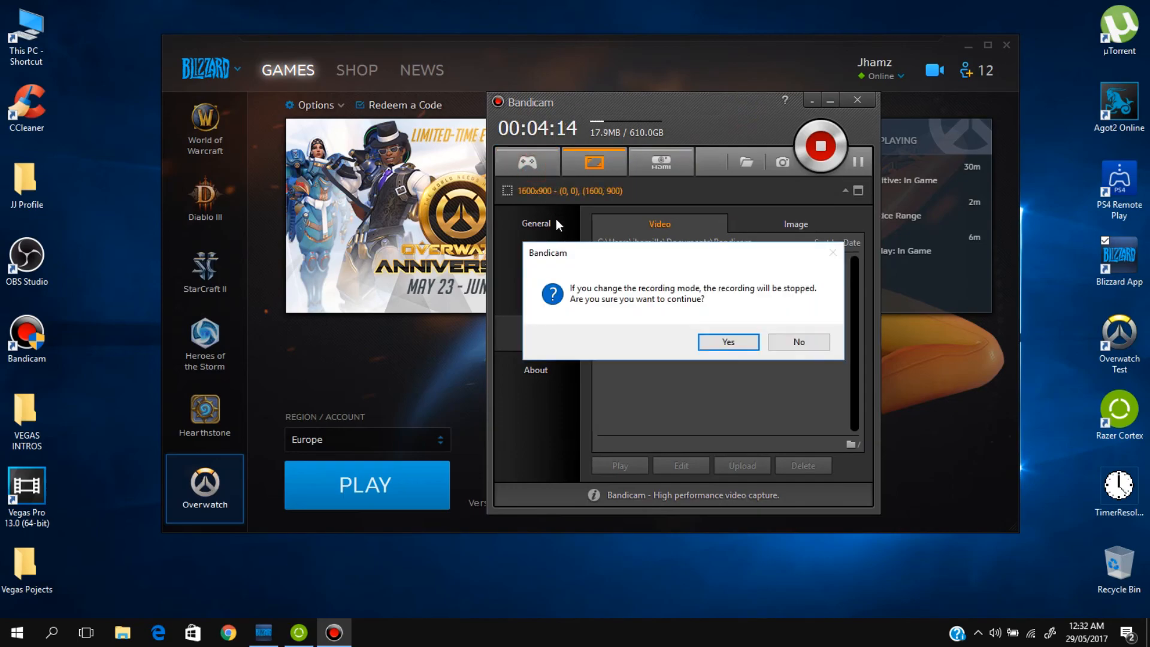
click(810, 341)
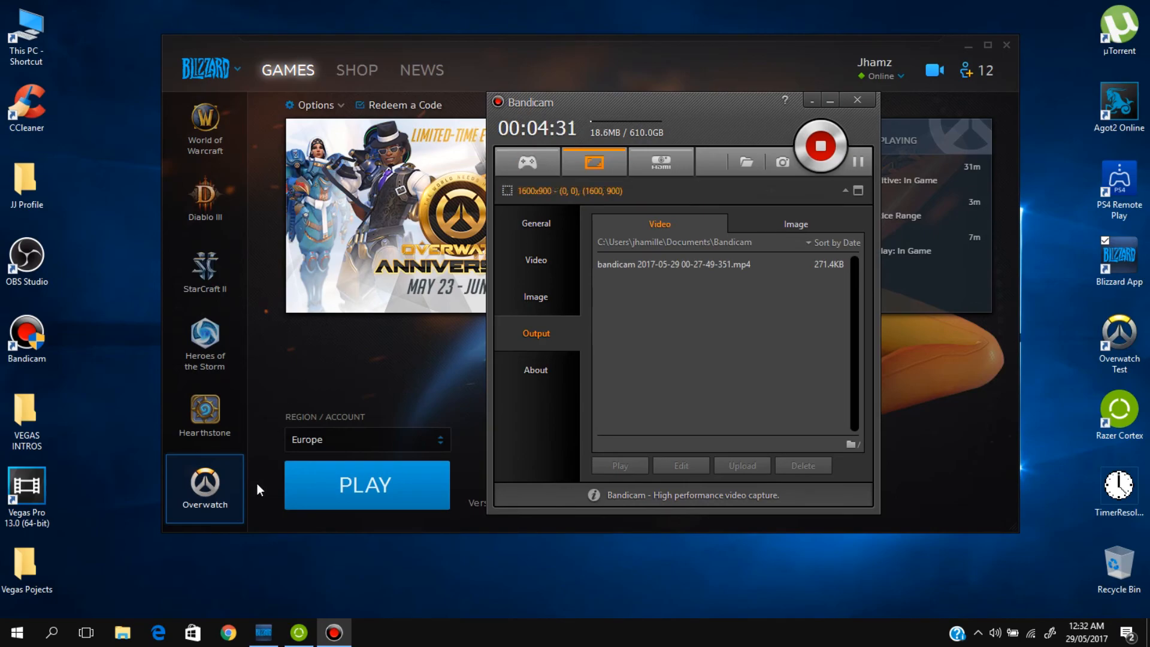
Step: Bring the Blizzard app and the Razer Cortex library to the front, shifting both windows slightly higher on the desktop
mouse_move(309, 629)
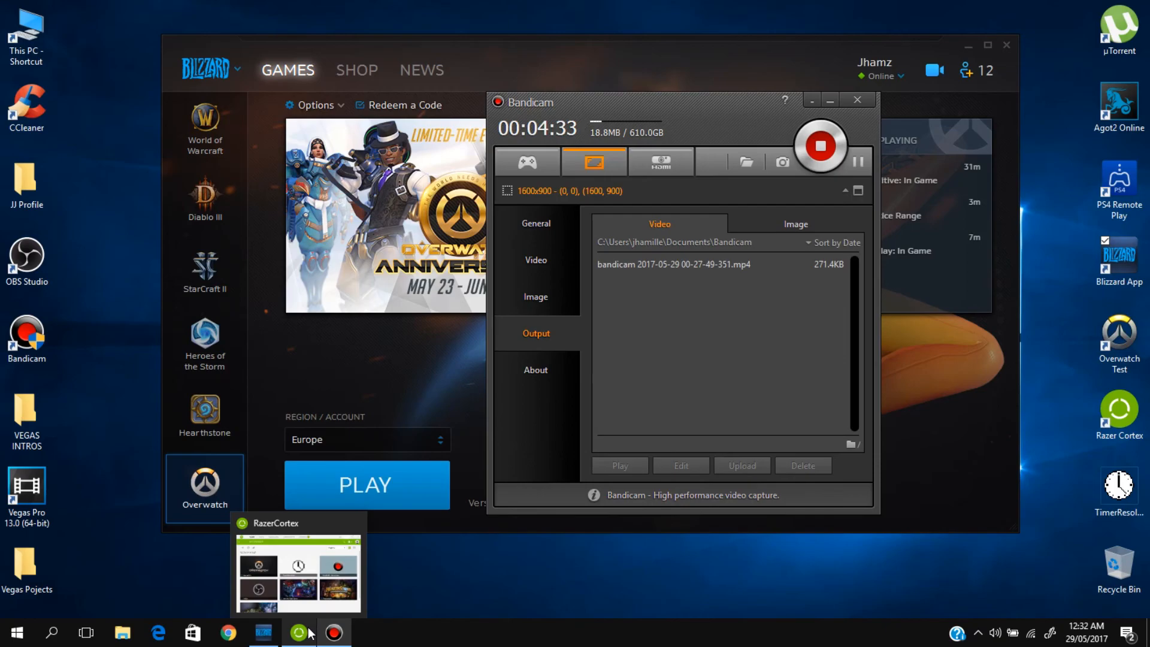
click(335, 352)
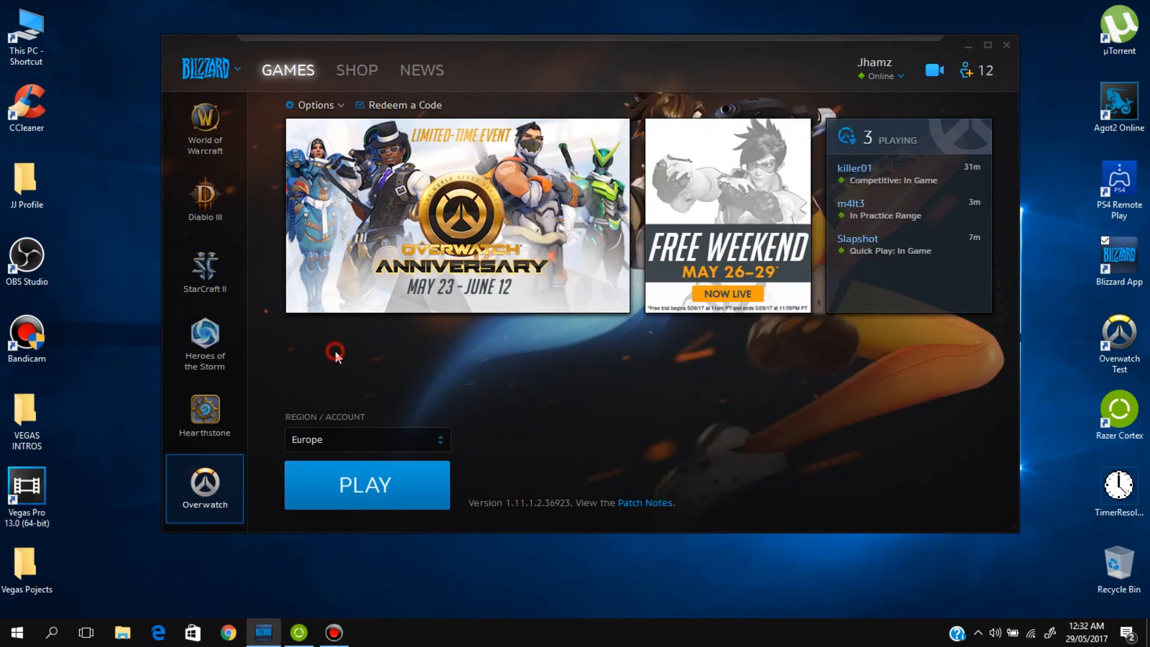
drag(541, 61, 512, 45)
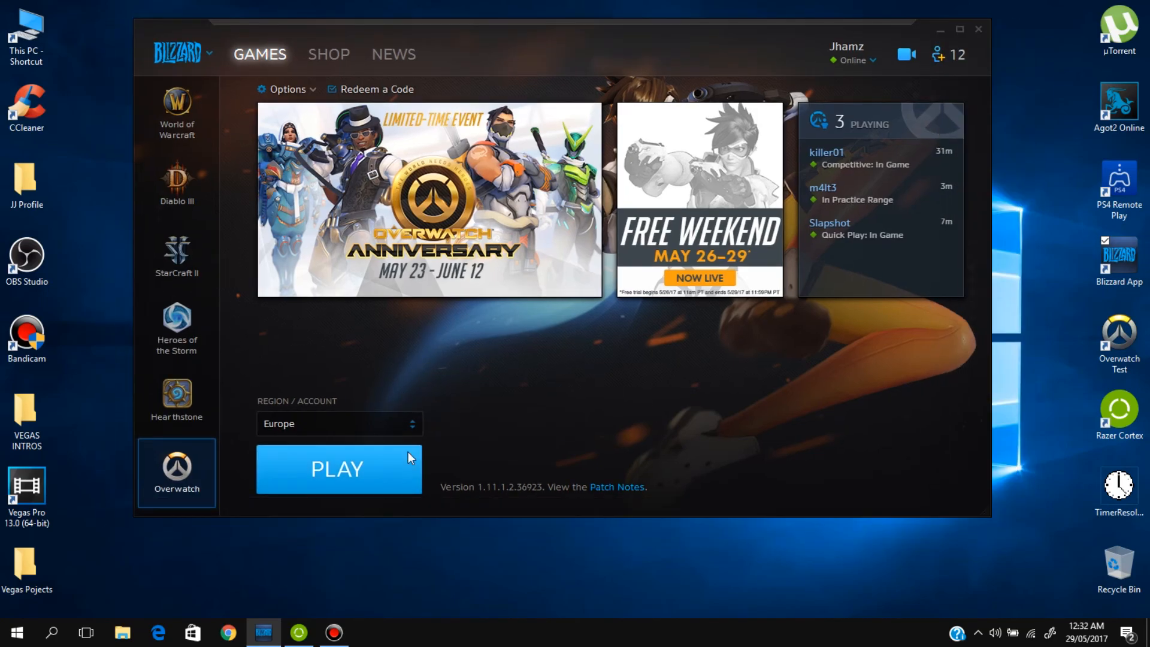
click(312, 629)
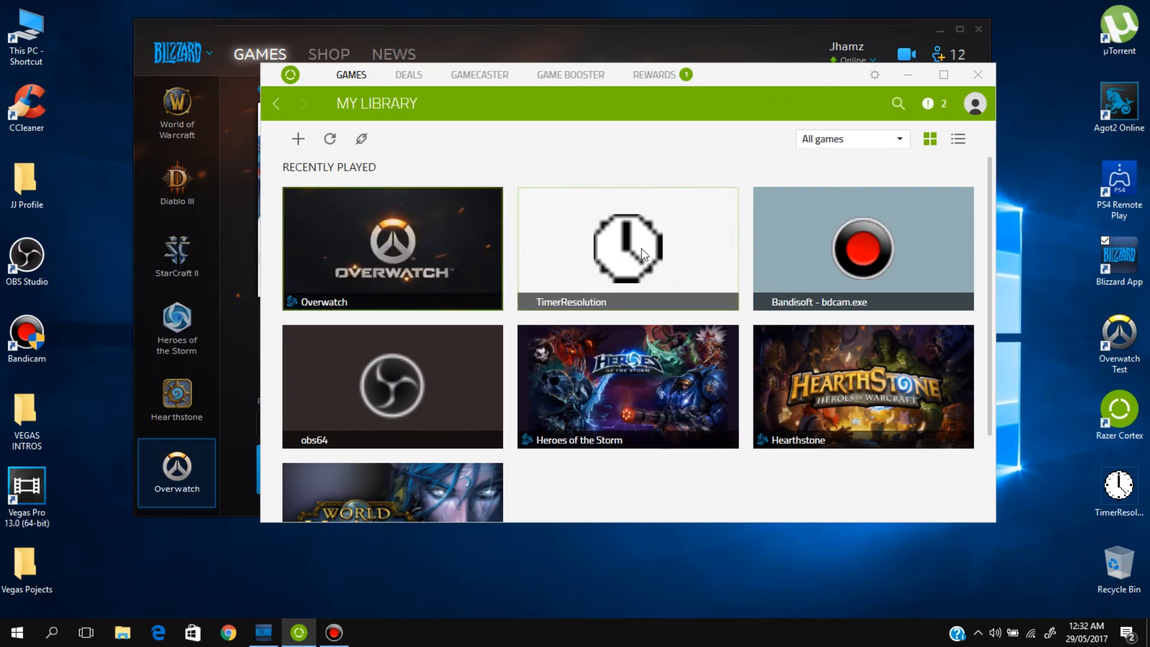
drag(755, 76, 751, 69)
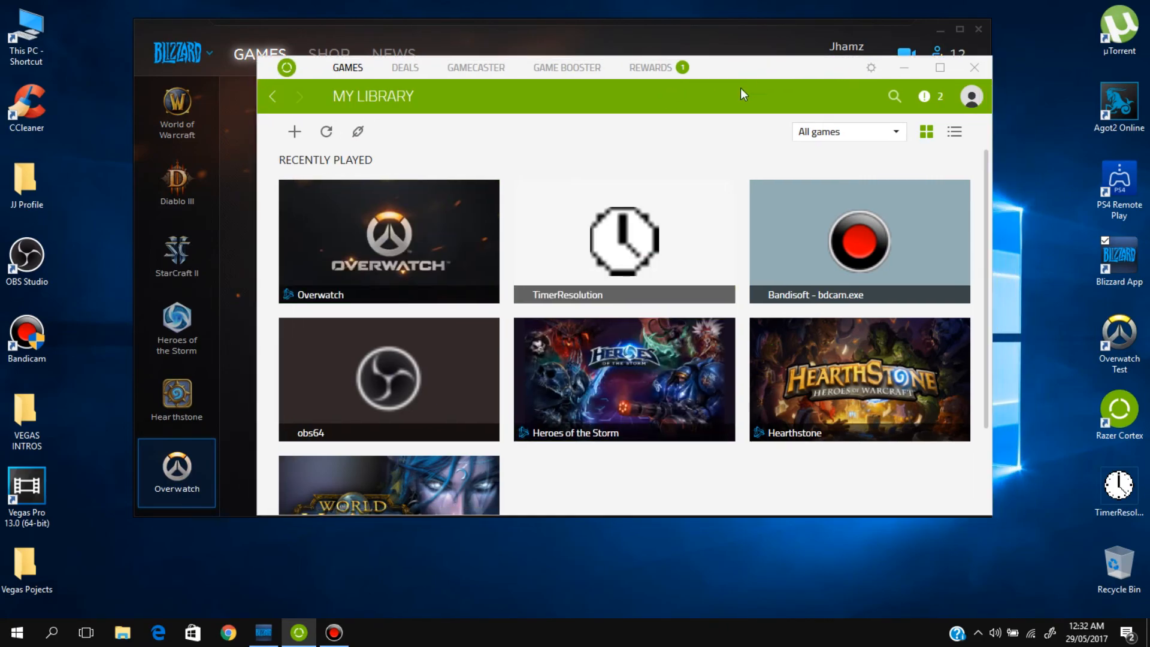
Step: Bring up Bandicam, try to switch from Screen Recording Mode to the HDMI recording mode, and decline stopping the current recording
click(333, 633)
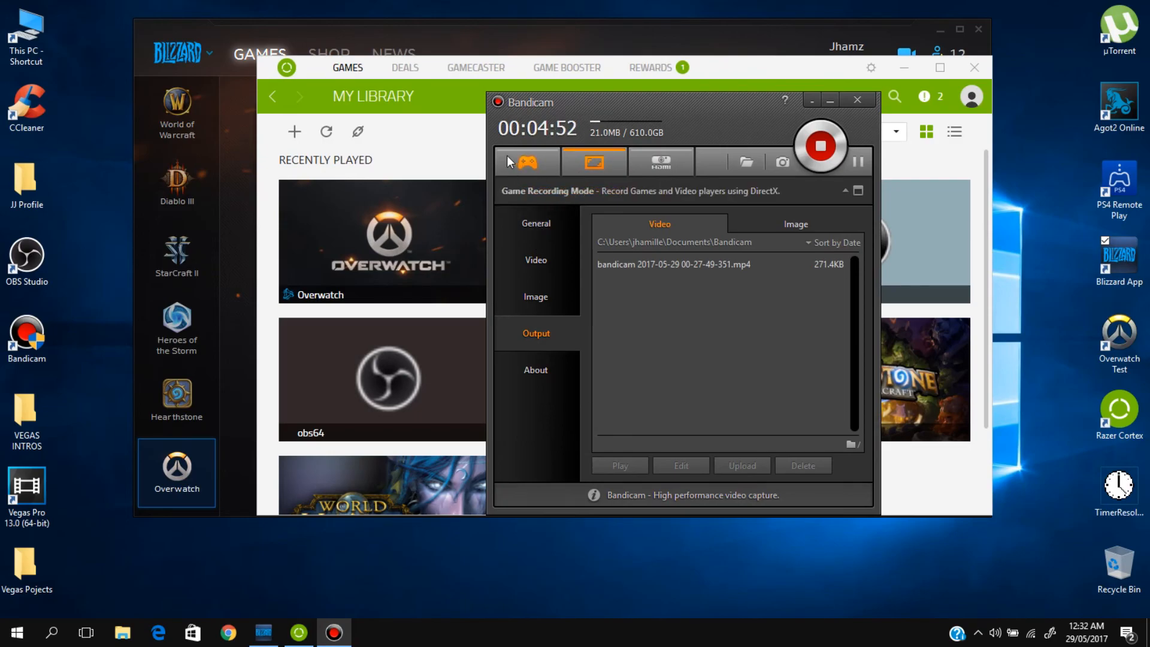
click(596, 161)
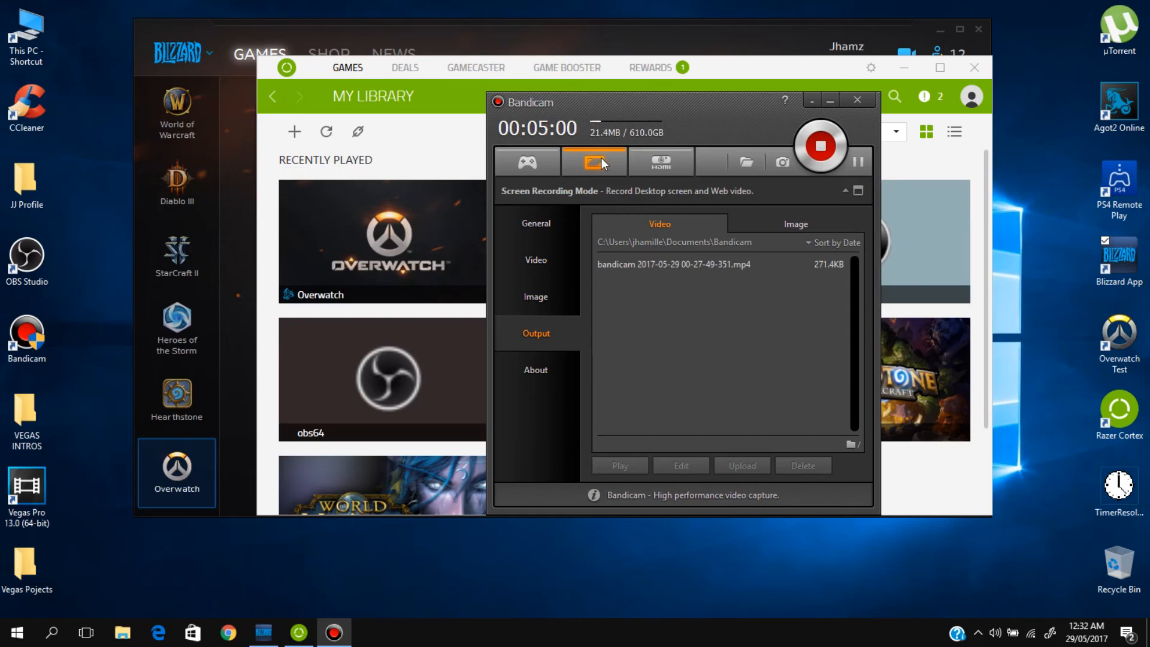
click(662, 162)
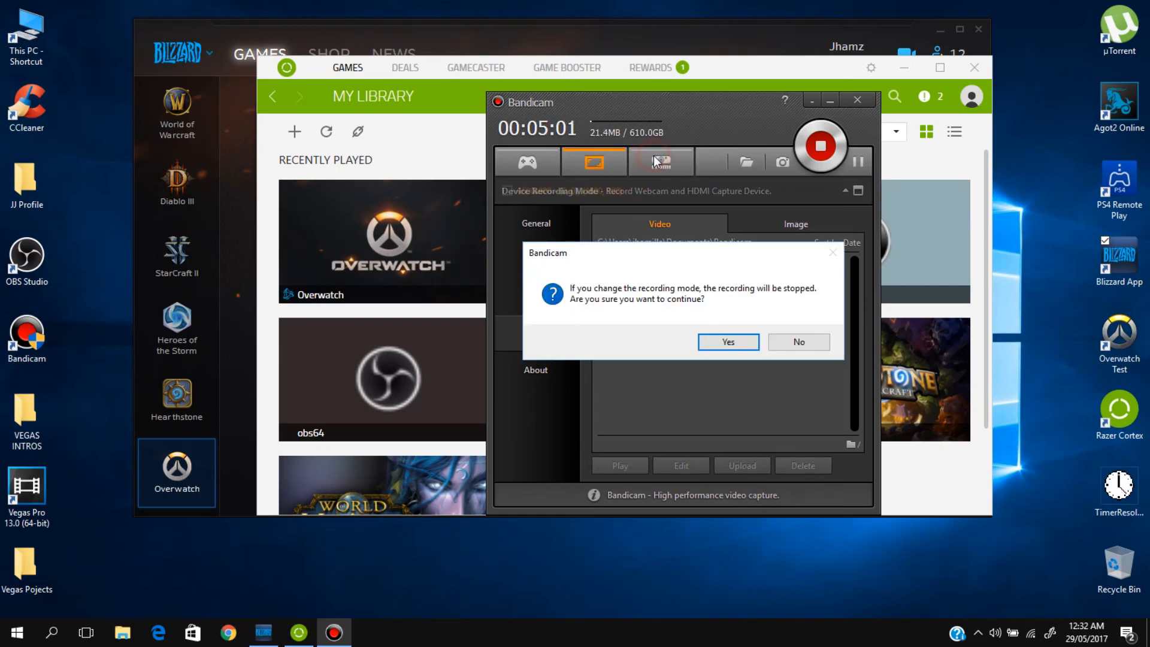
click(797, 342)
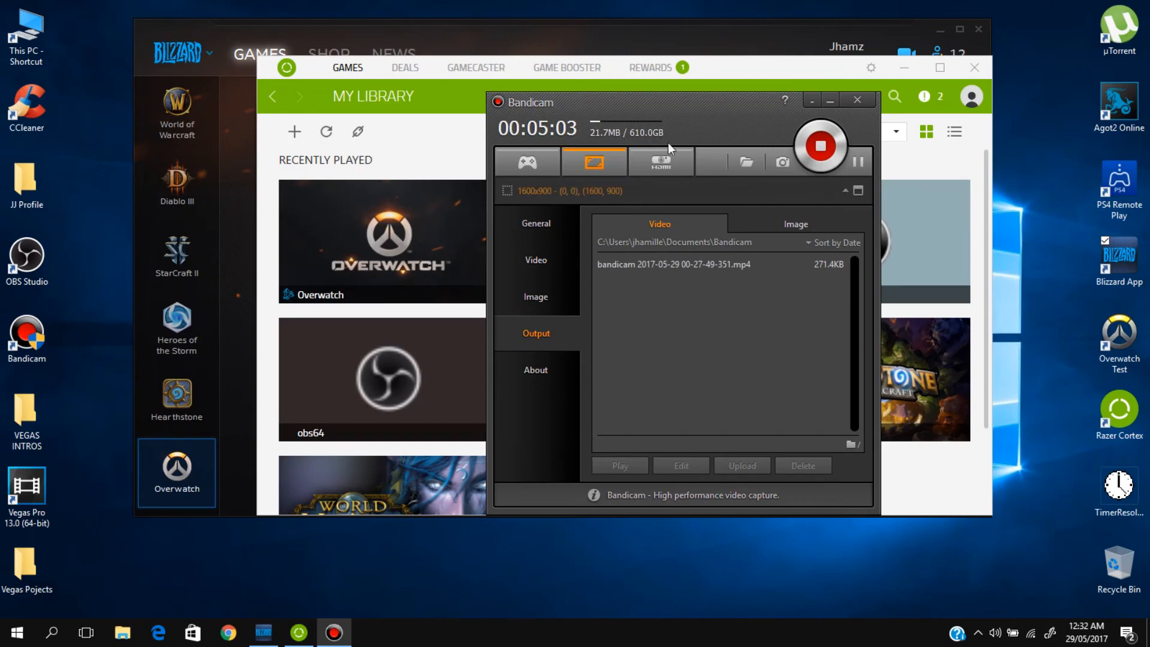
Step: Review Bandicam's General options and its Video recording options
click(557, 227)
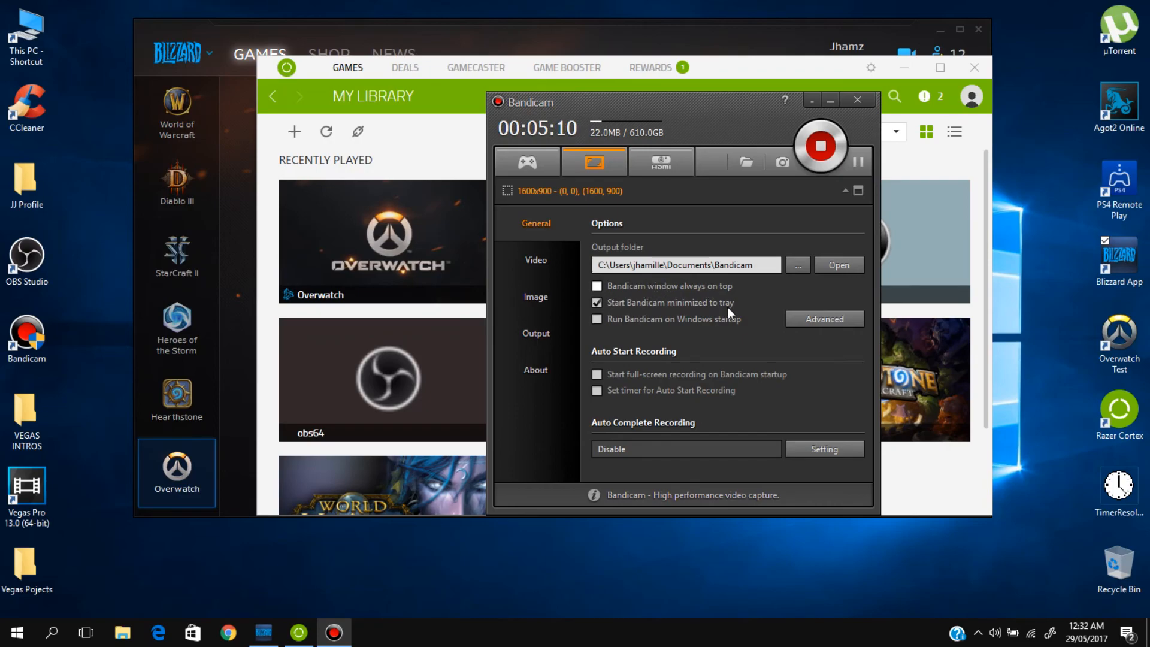
click(545, 285)
click(557, 263)
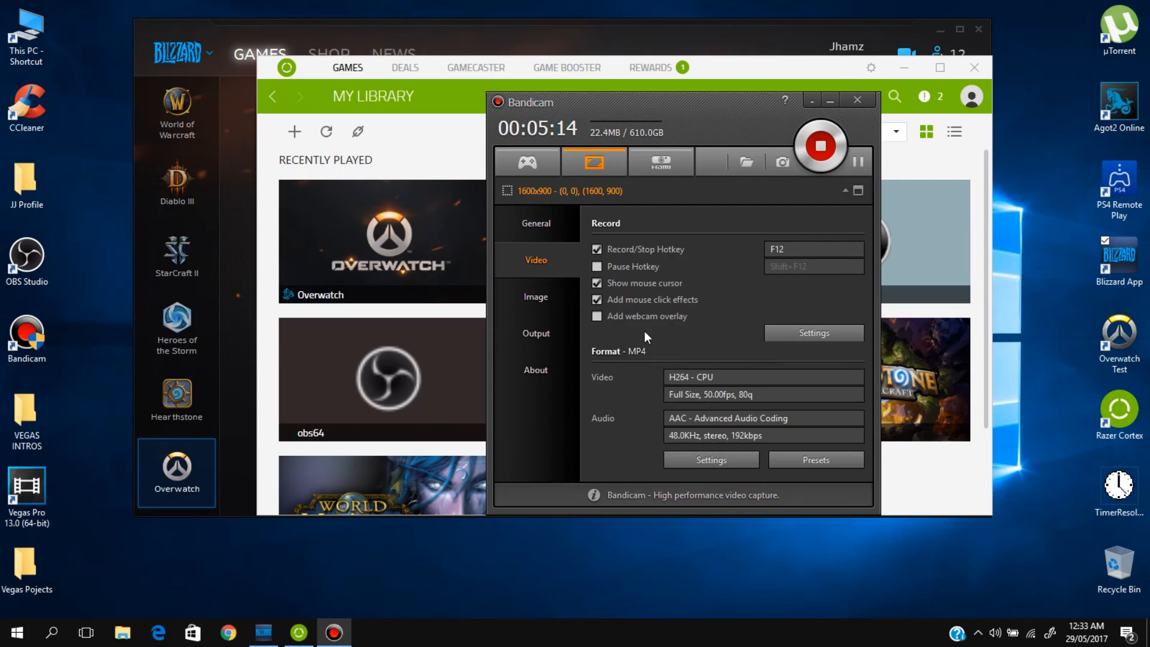
Step: Check the Secondary and Primary Sound Device choices in the recording settings, and close the dialog without changing them
click(826, 335)
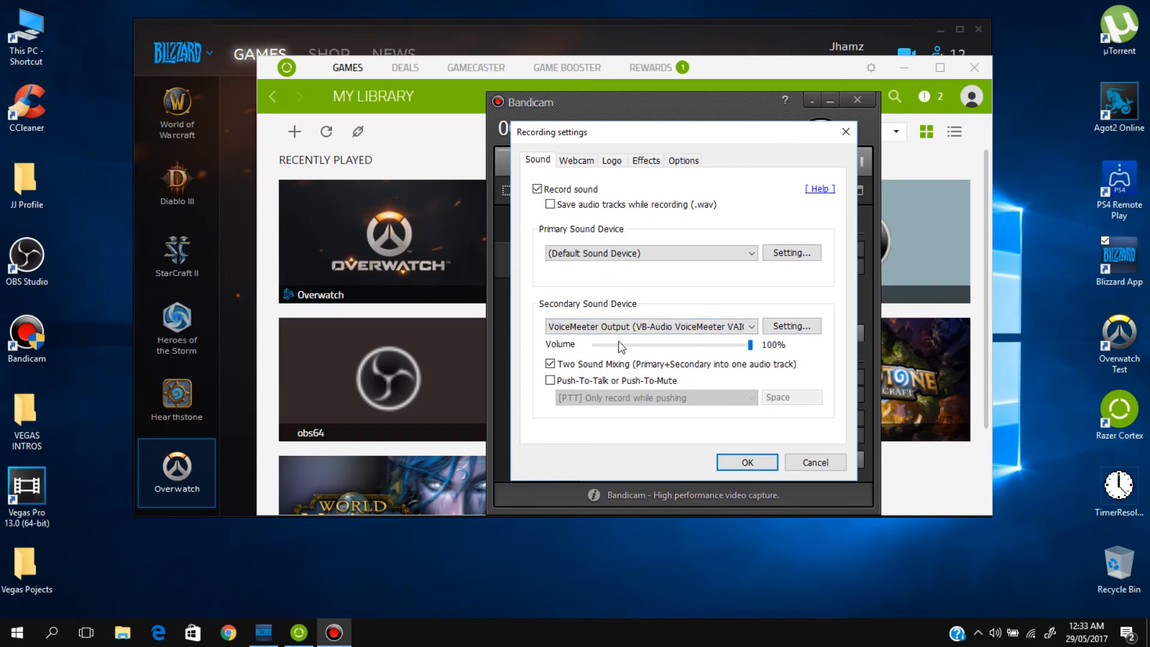
click(752, 328)
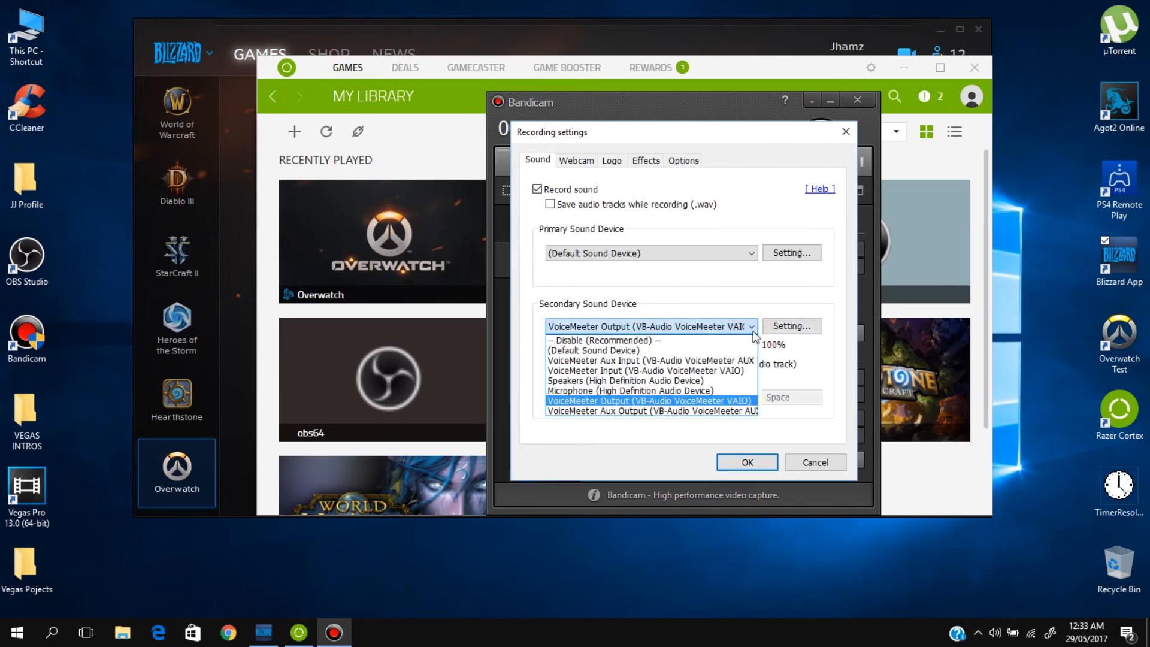
click(752, 328)
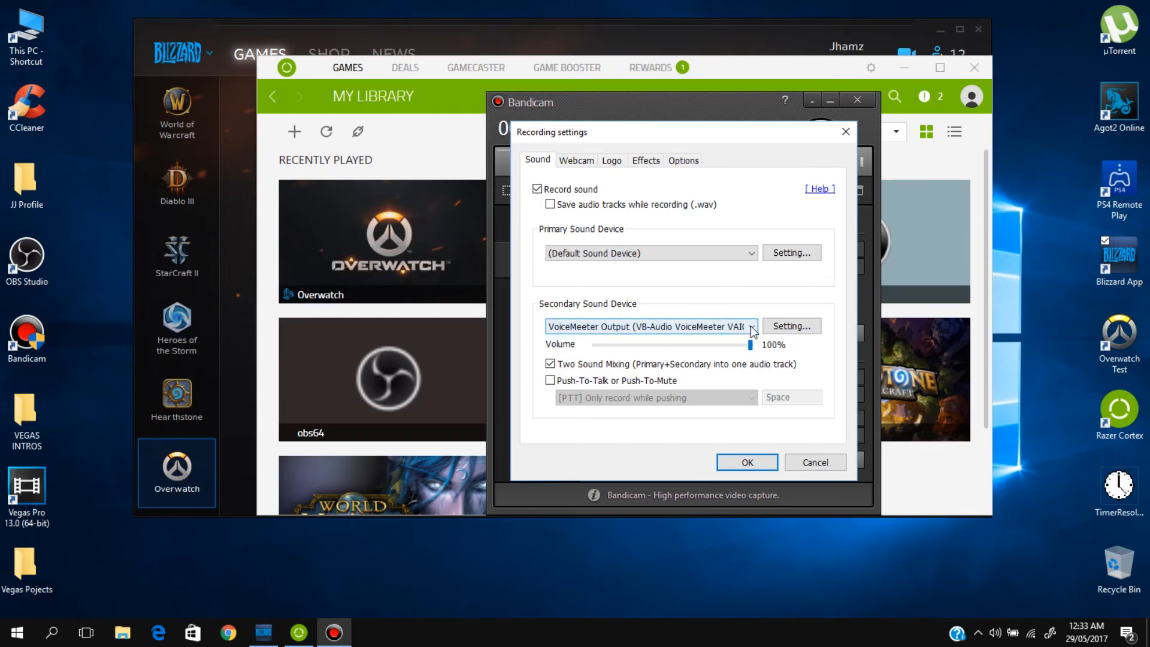
click(739, 252)
click(739, 252)
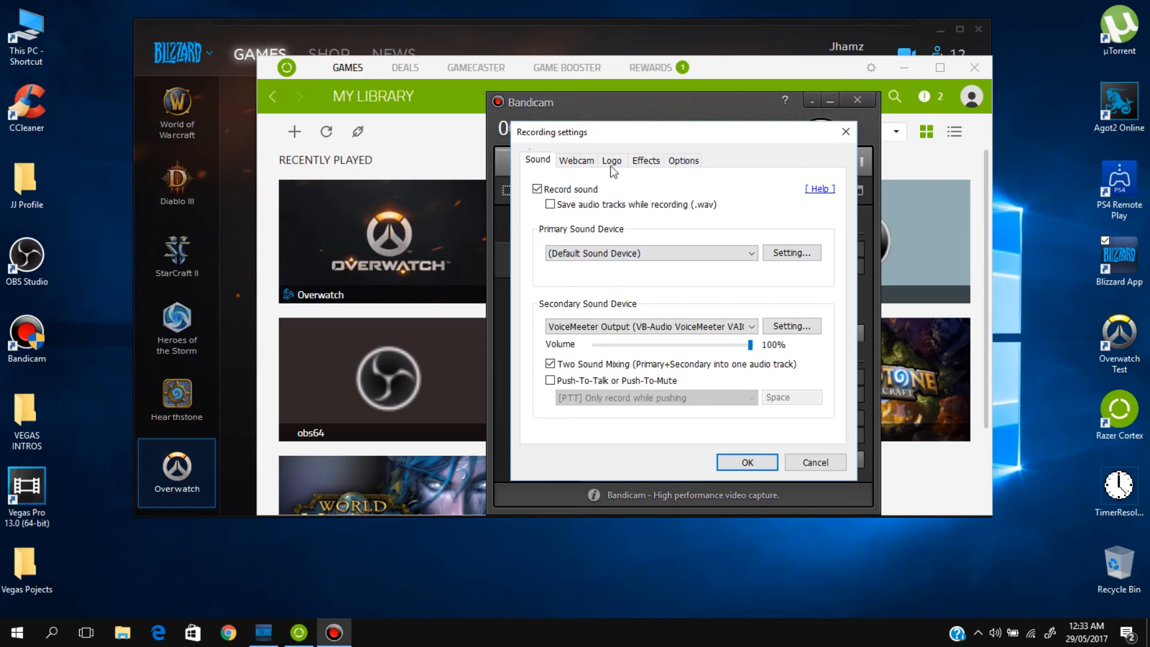
click(844, 133)
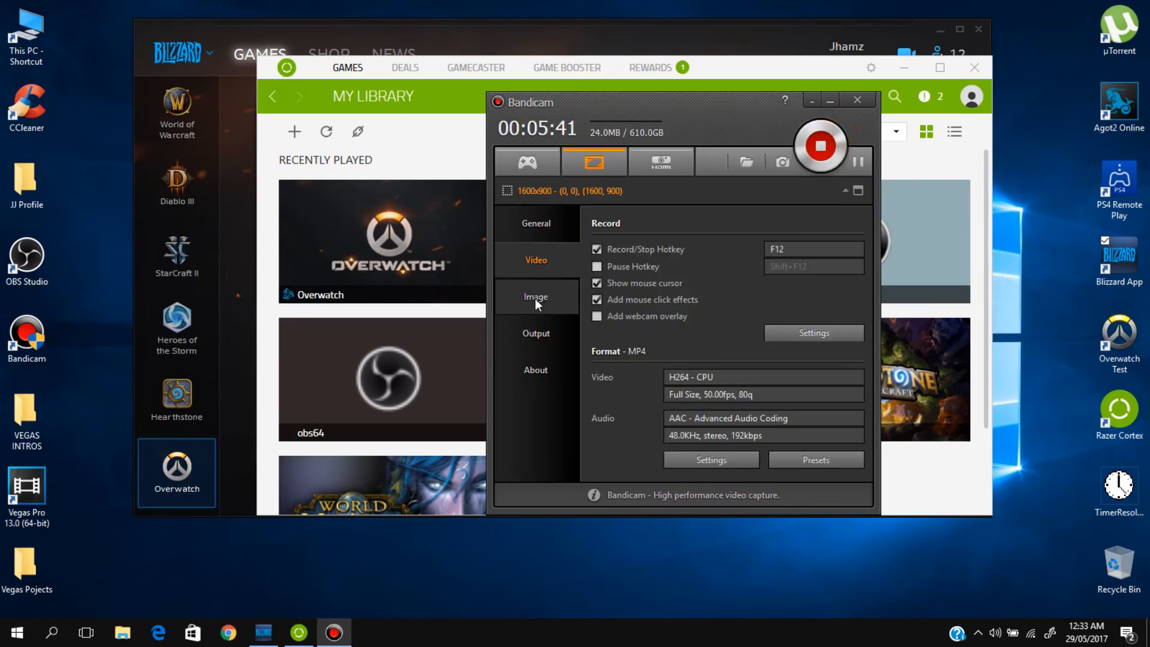
Step: Look over the Image capture options and the Output video list, and return to the Video options
click(534, 298)
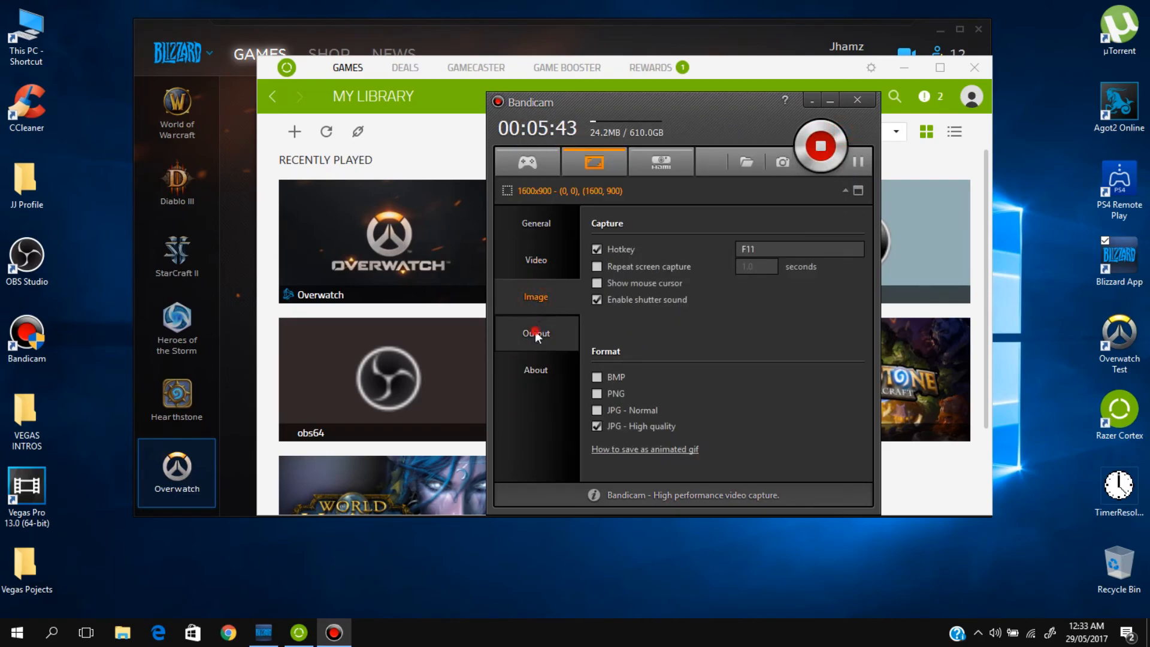
click(536, 333)
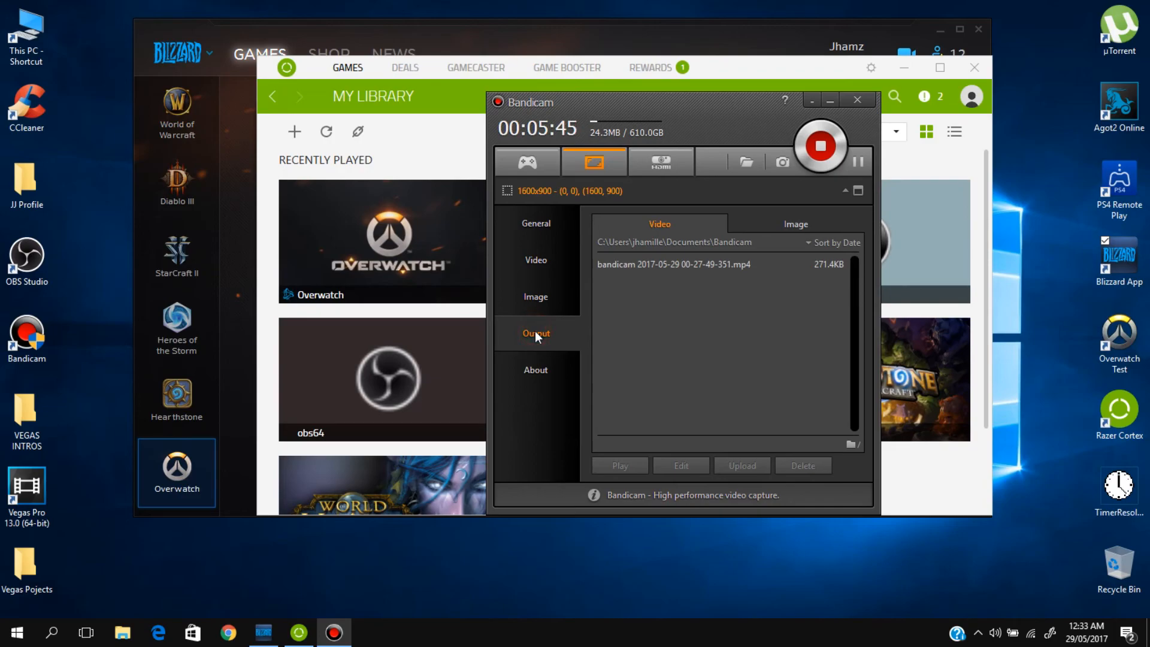
click(535, 260)
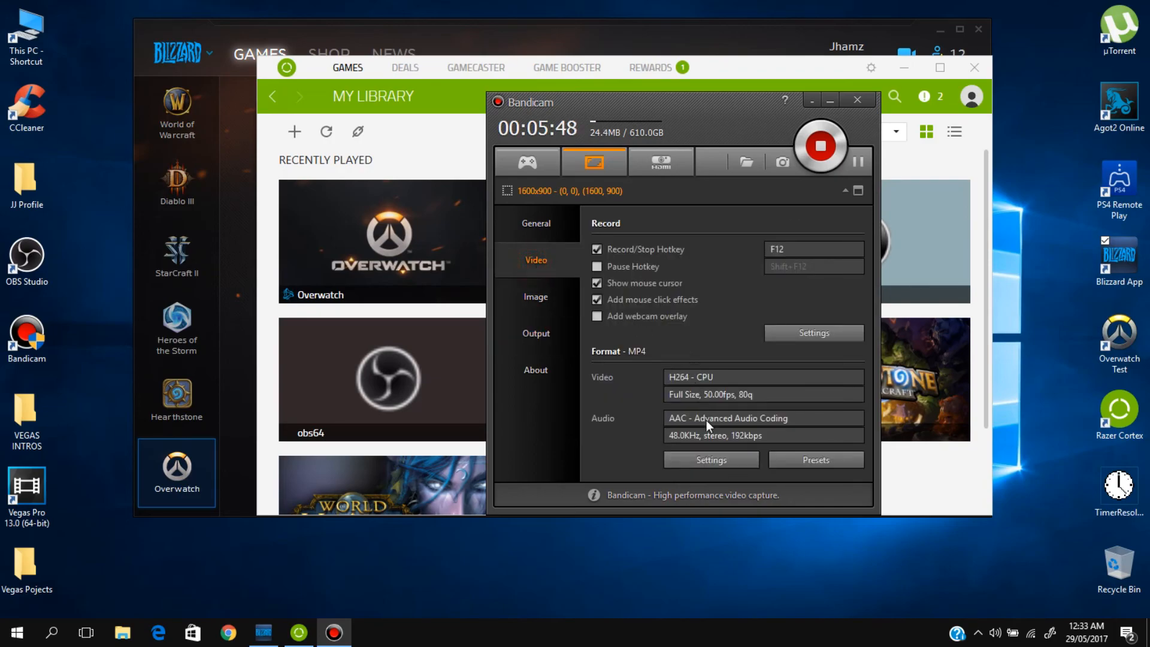
Step: Open the video format settings and check the Size, FPS and Codec choices without changing them
click(720, 462)
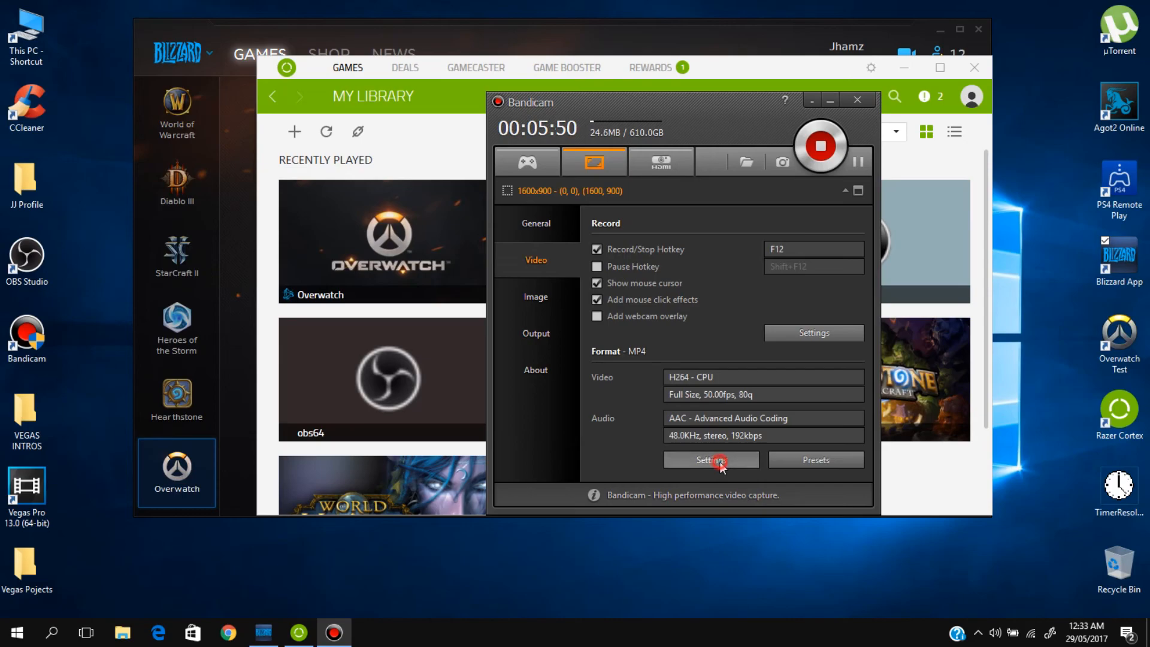
click(722, 232)
click(744, 230)
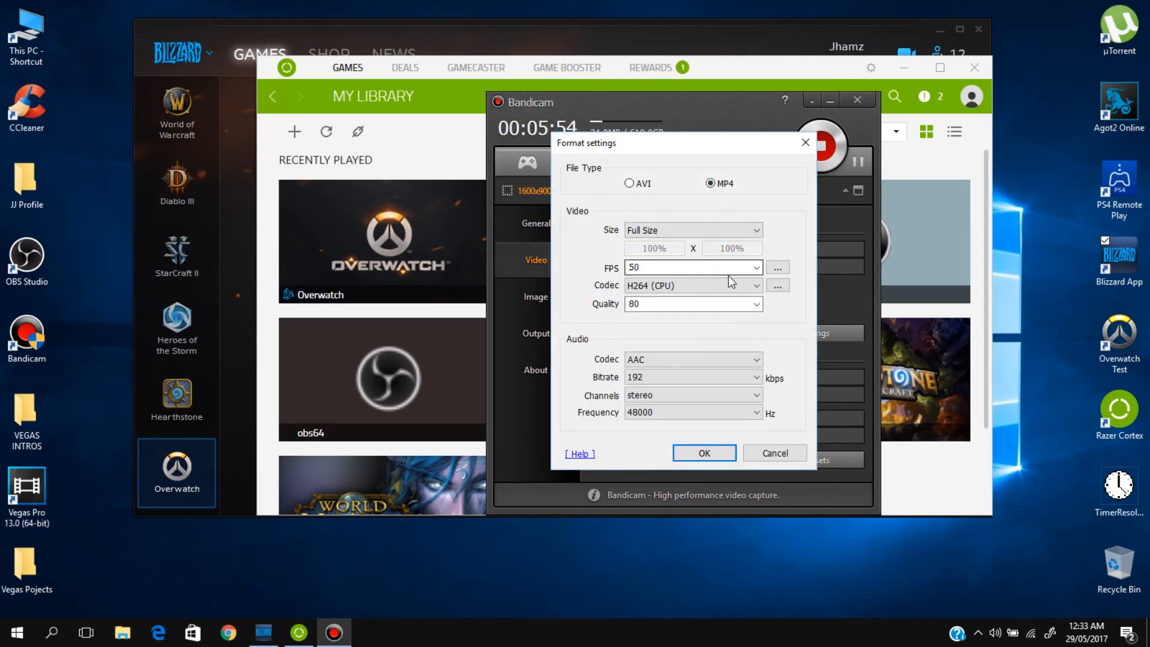
click(760, 268)
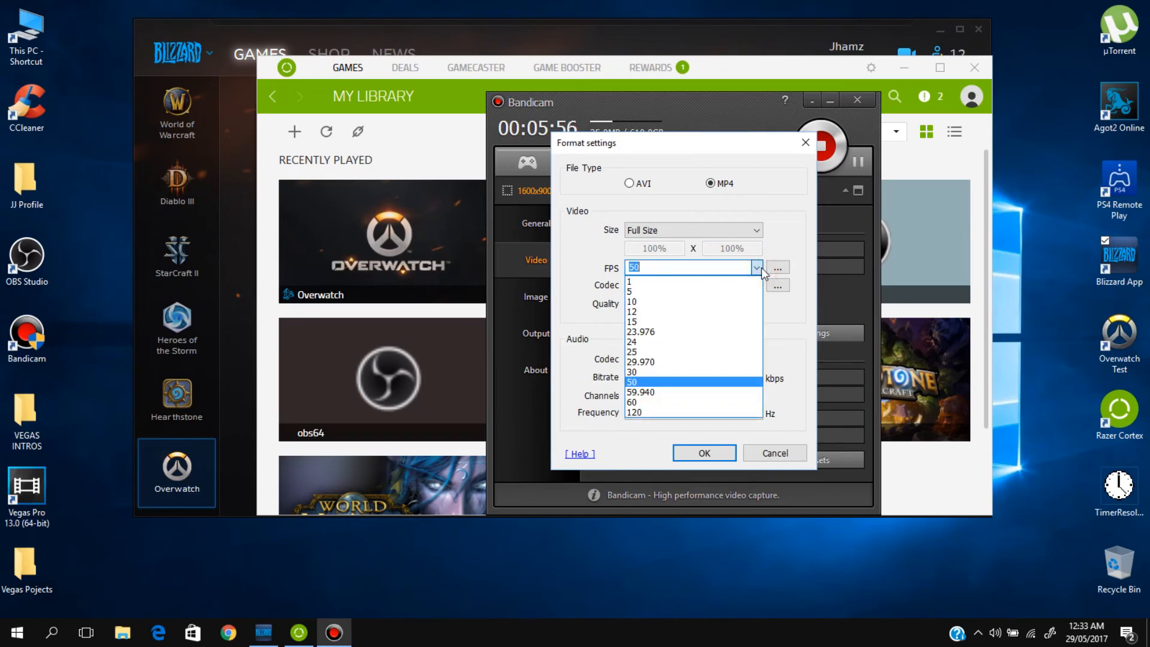
click(761, 268)
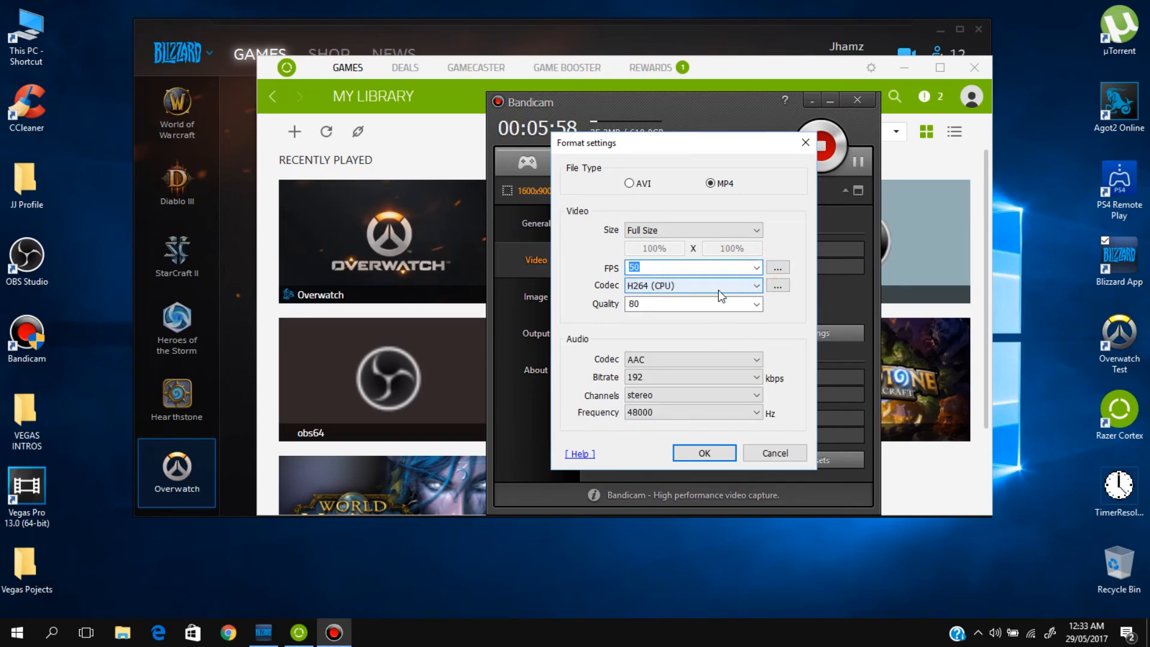
click(752, 290)
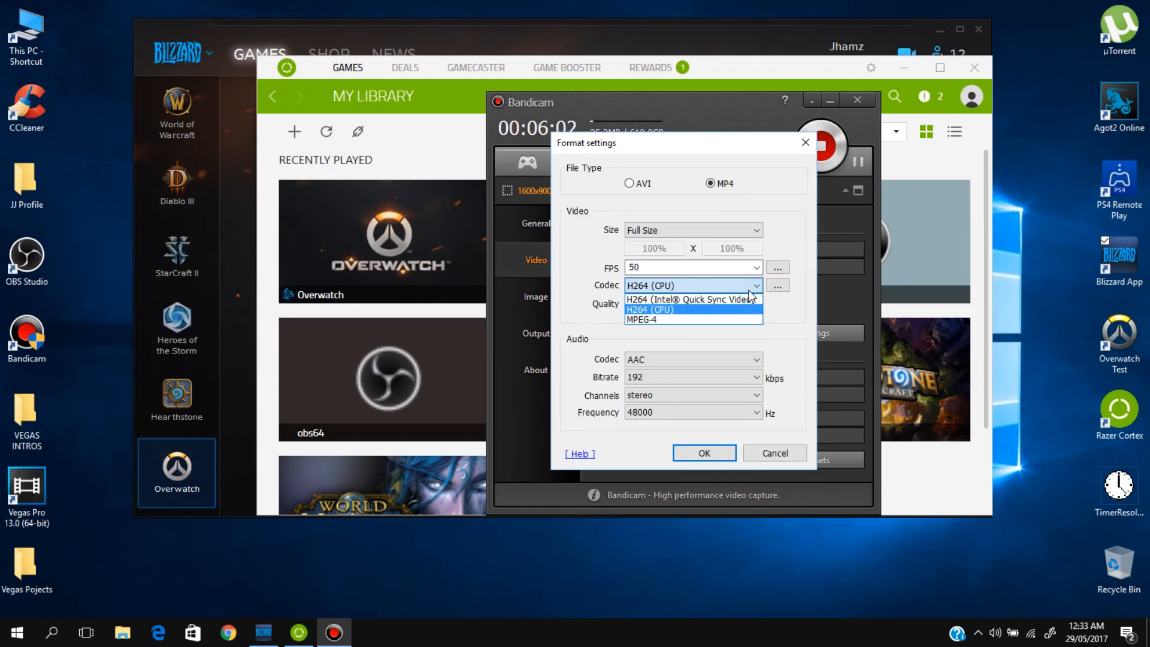
click(753, 287)
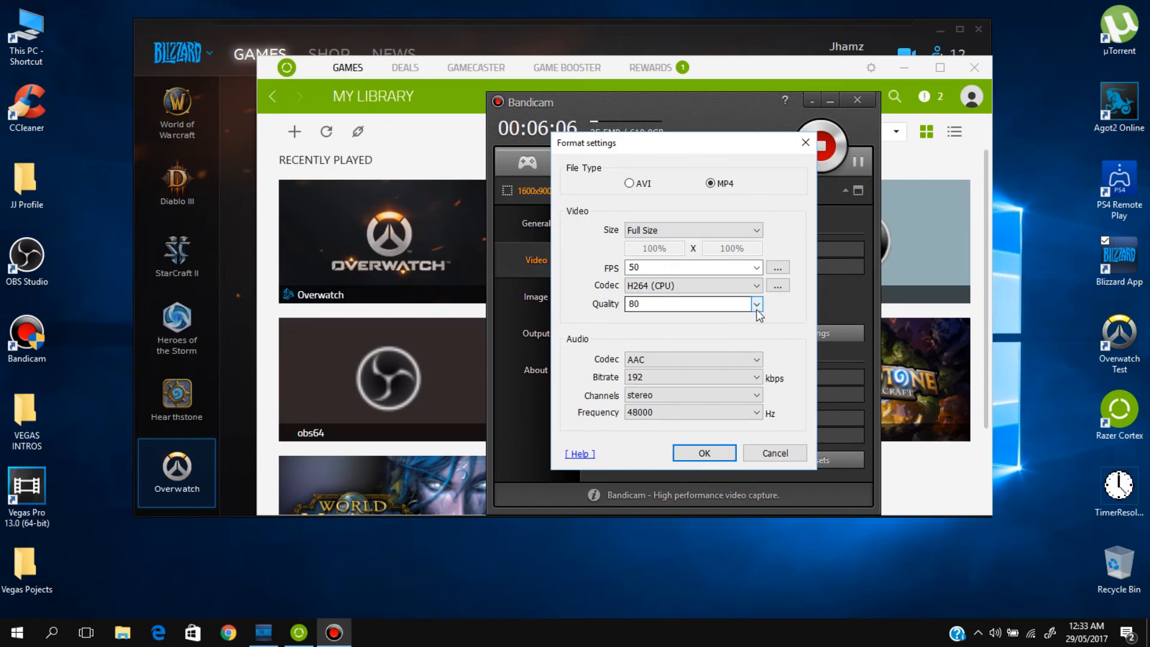
Step: Check the video Quality choices, keep 80, and accept the format settings
click(756, 309)
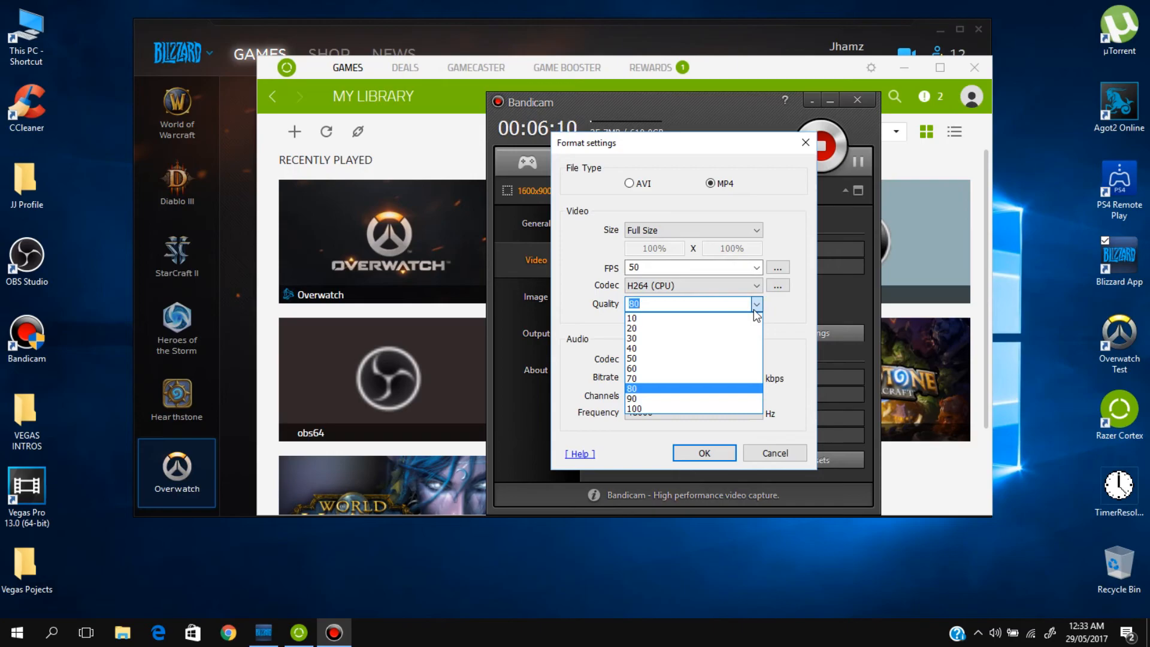
click(755, 311)
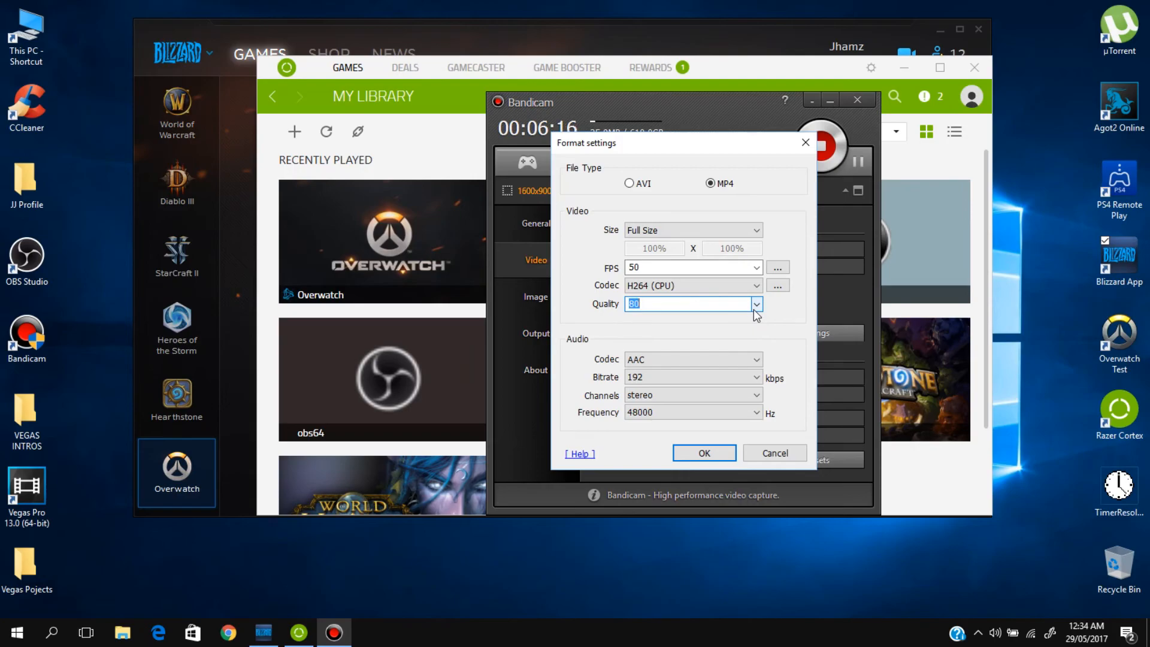
click(755, 310)
click(755, 311)
click(733, 462)
click(719, 451)
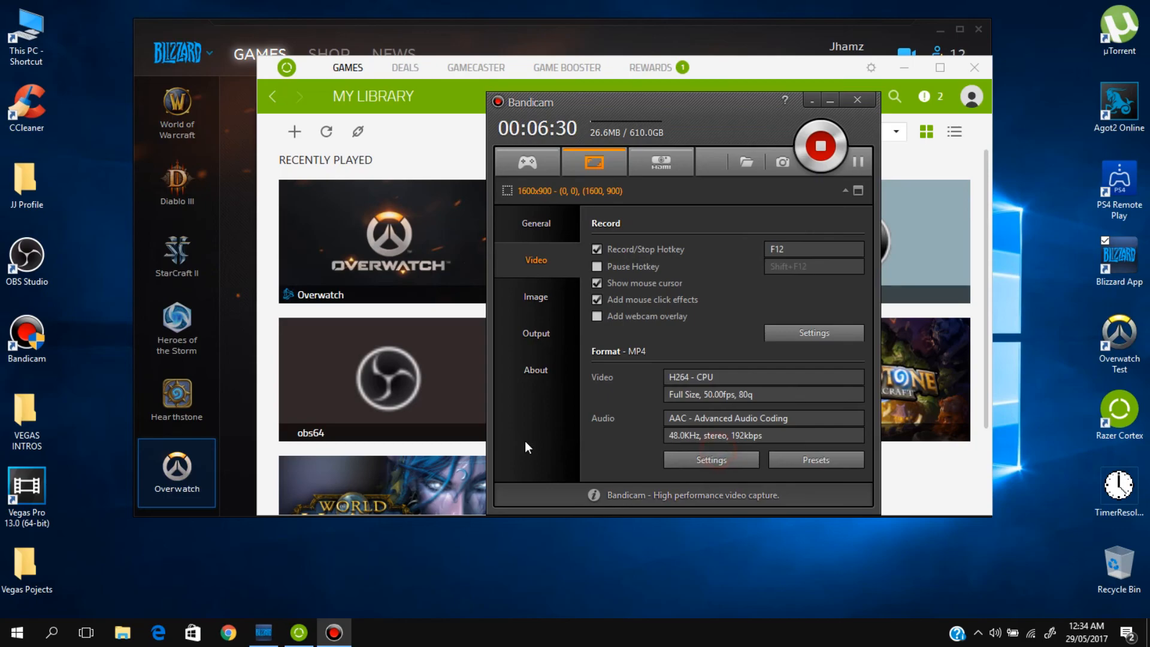
Step: Review Bandicam's About, Output and General pages, and hide Bandicam to the tray
click(547, 368)
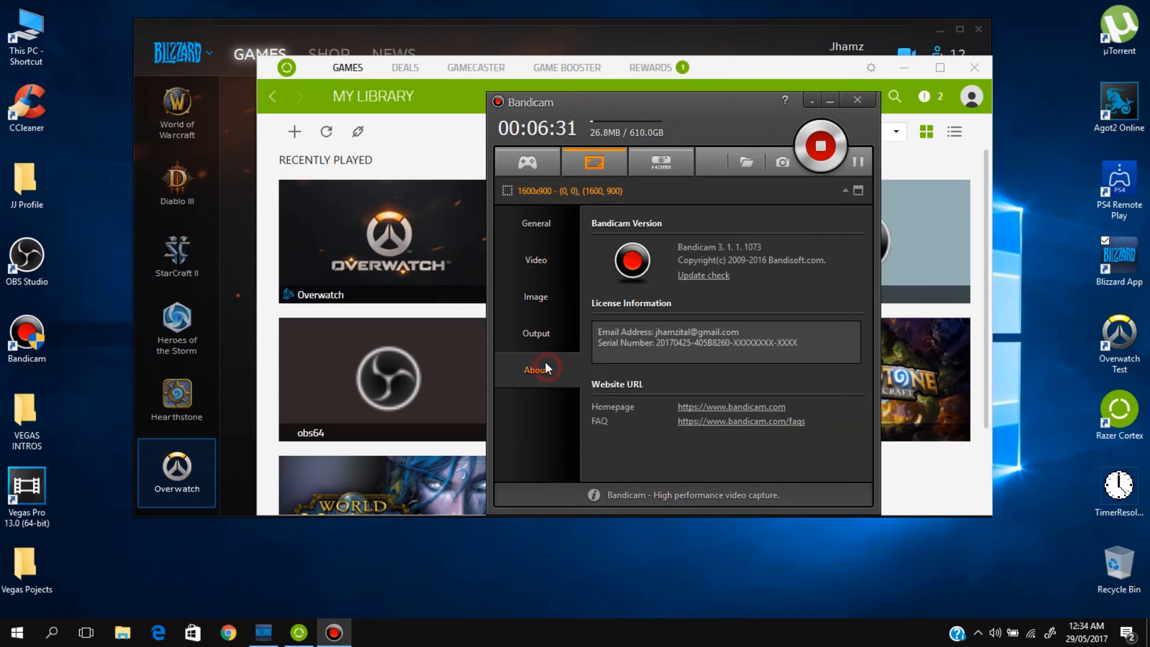
click(533, 333)
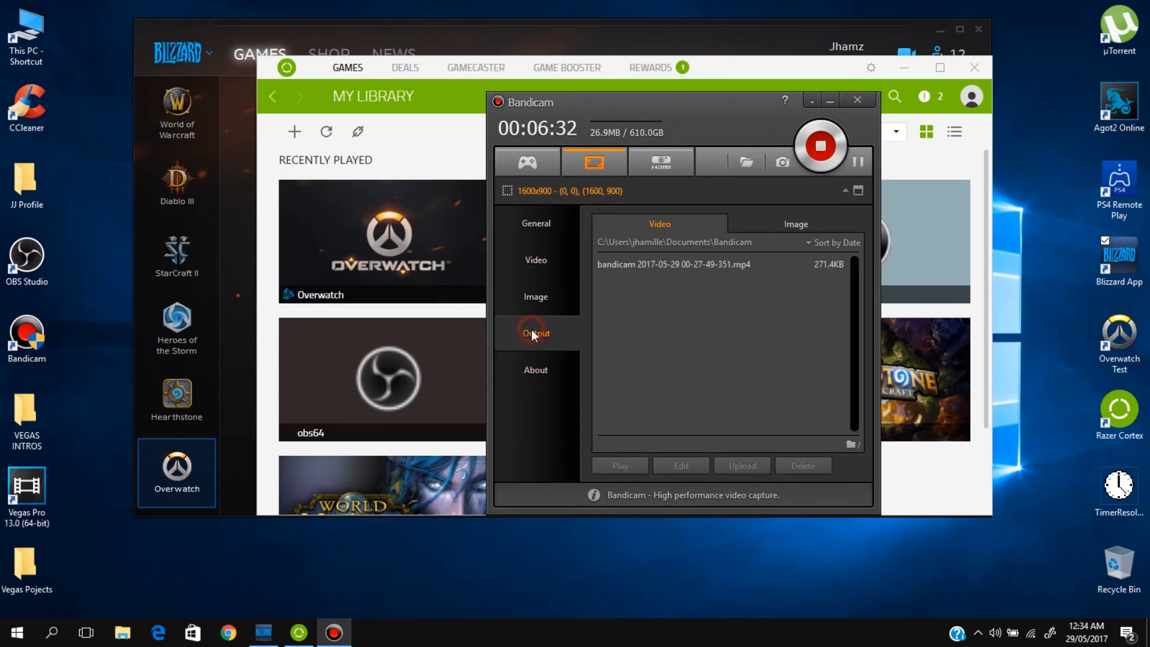
click(536, 369)
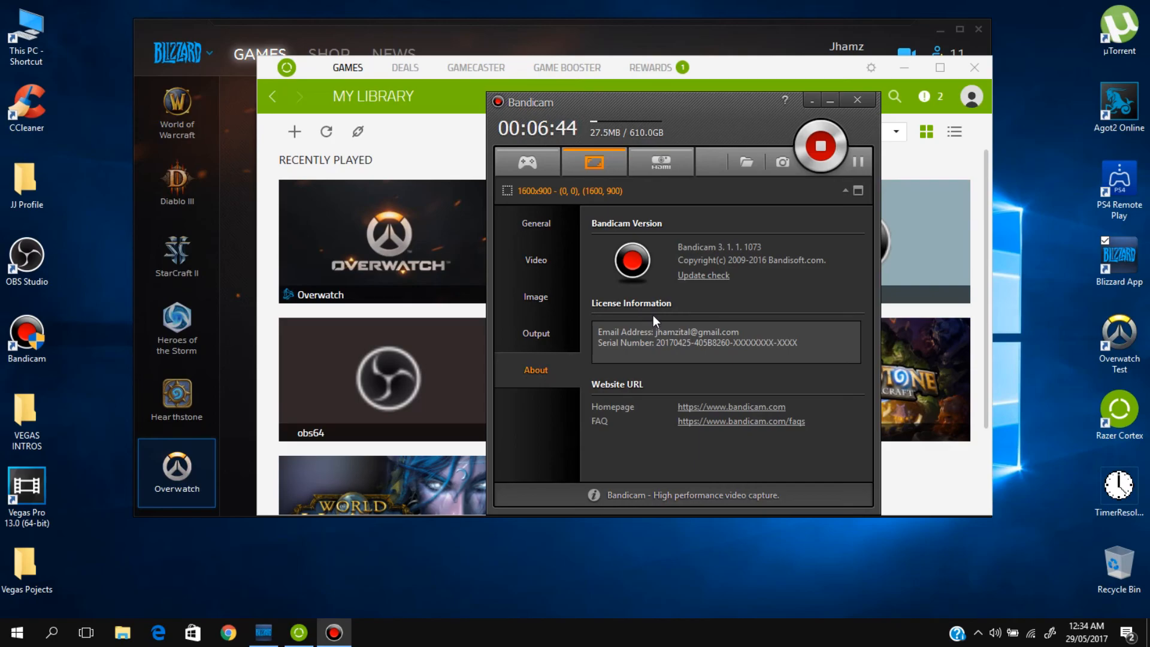
click(551, 321)
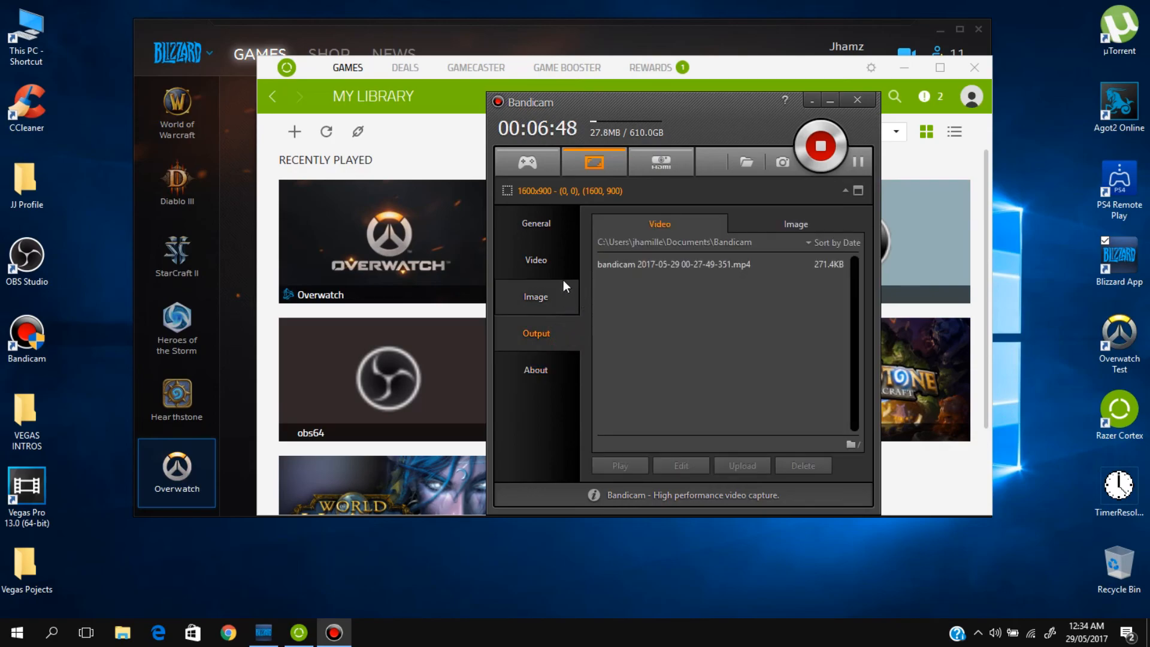
click(565, 227)
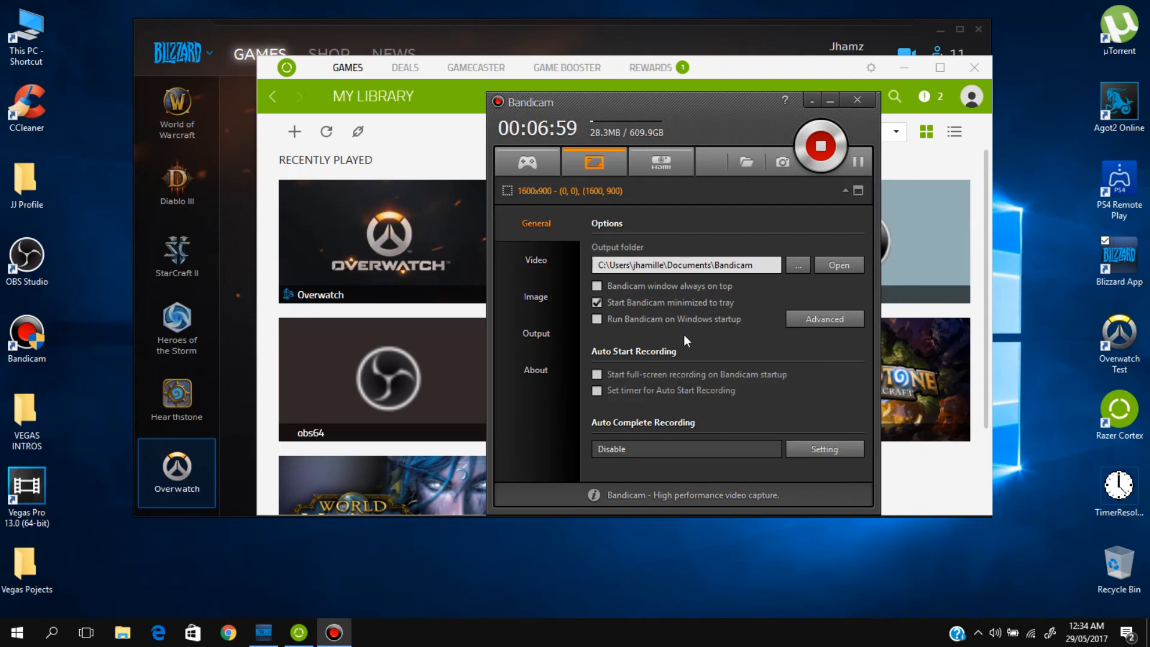
click(811, 102)
Step: Shift the Razer Cortex window slightly on the desktop and launch obs64 from its game library
mouse_move(538, 238)
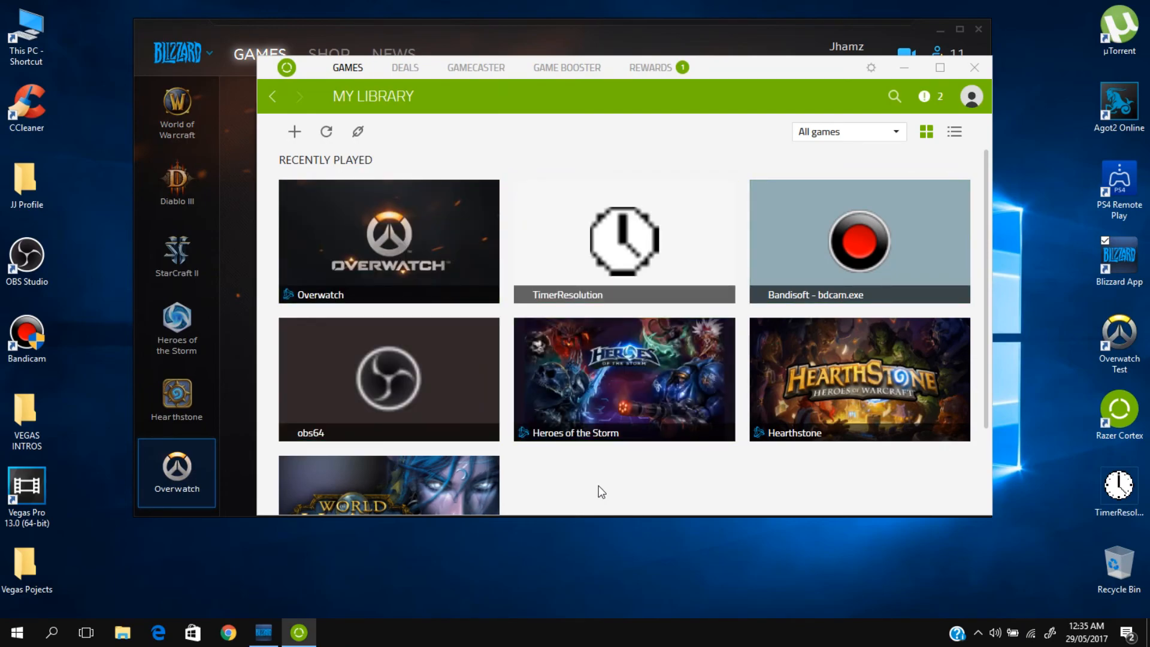
mouse_move(396, 376)
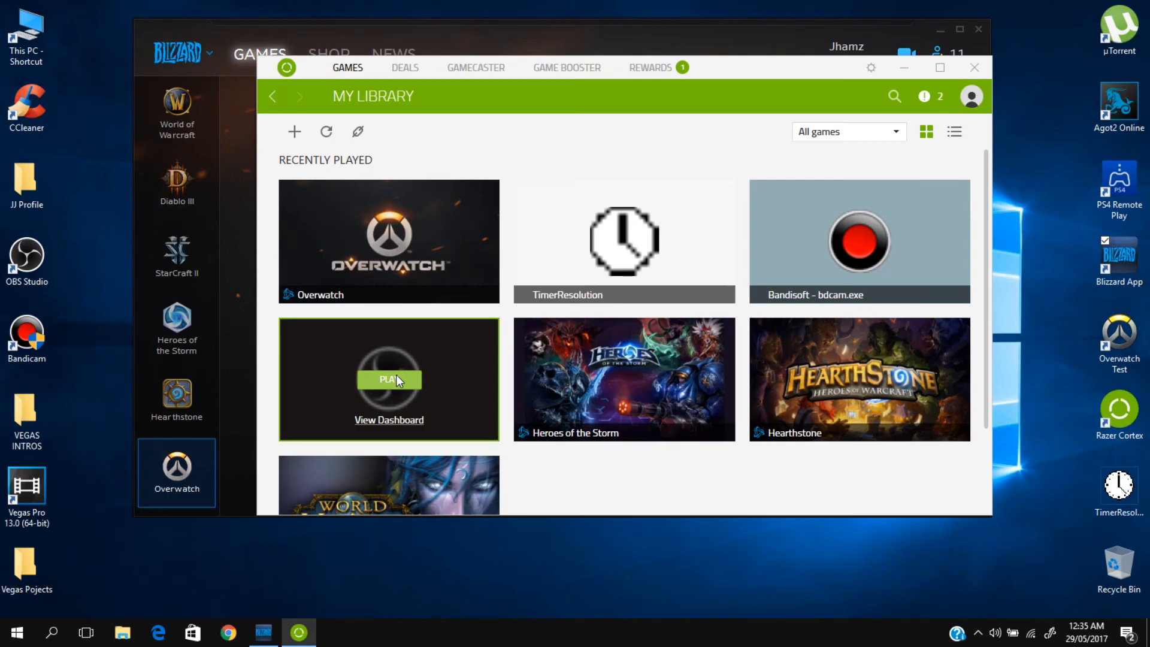
drag(737, 72, 790, 61)
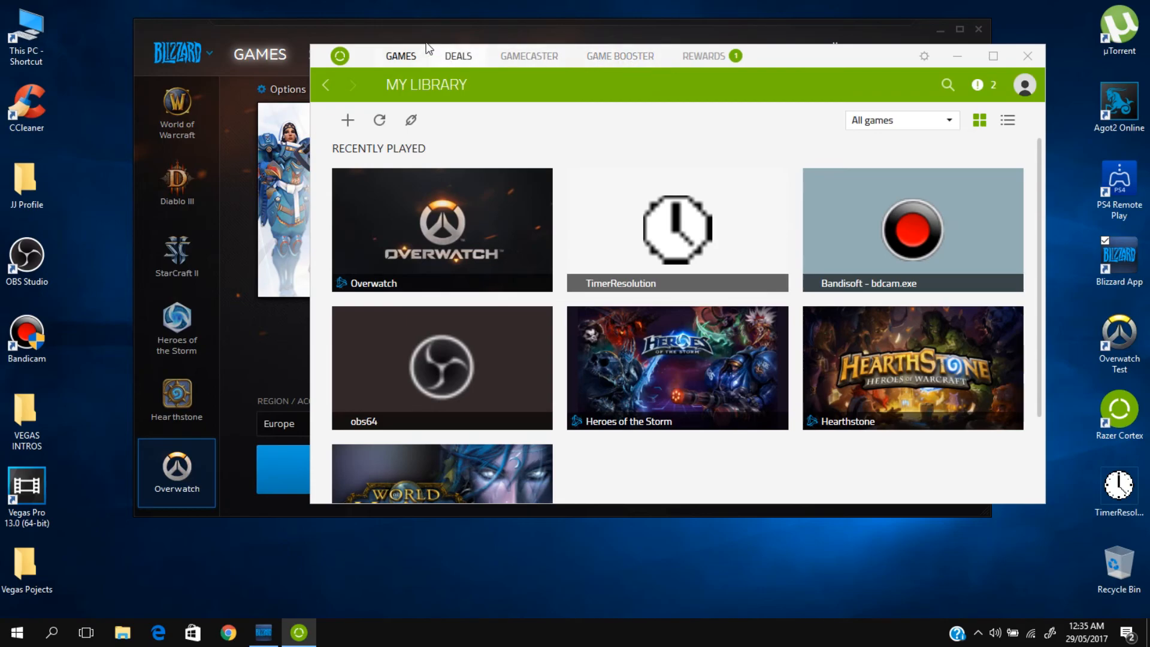
mouse_move(428, 351)
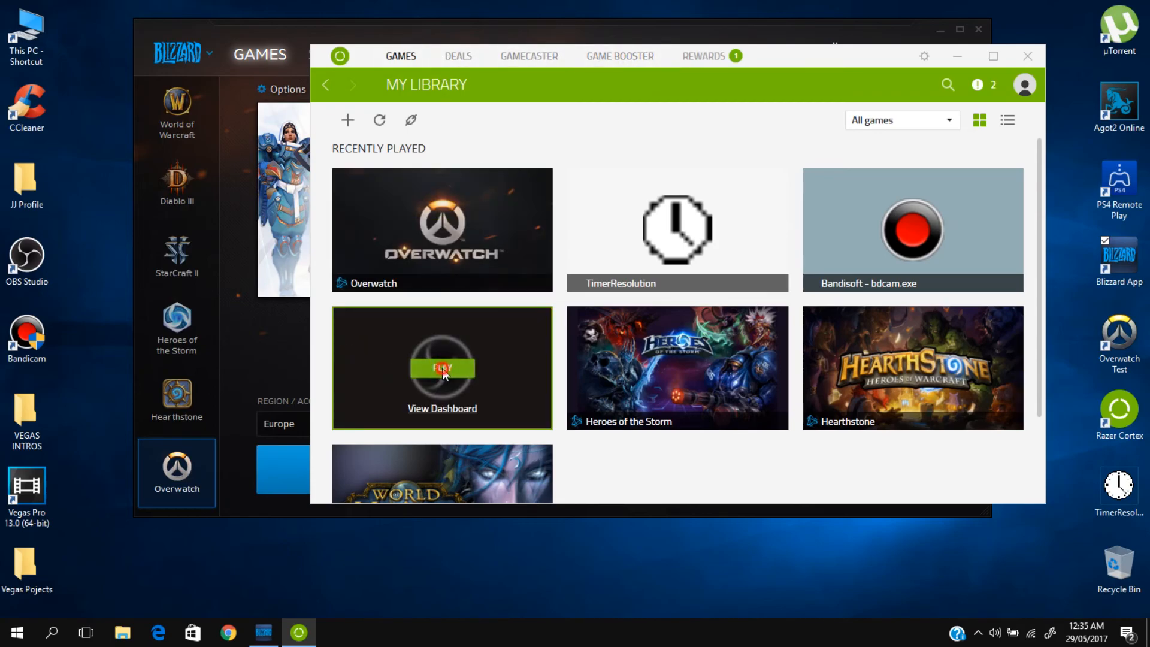
click(443, 368)
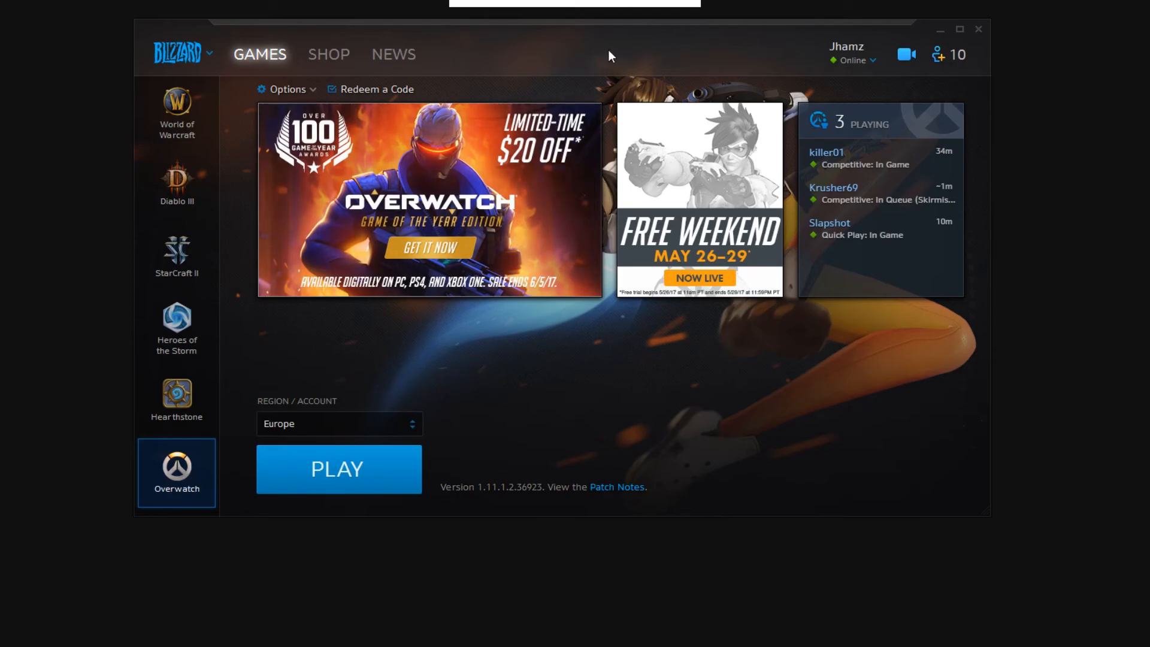
Step: Switch to OBS Studio and review the source types that can be added and the options of the Game Capture source
key(alt+Tab)
drag(653, 114, 635, 66)
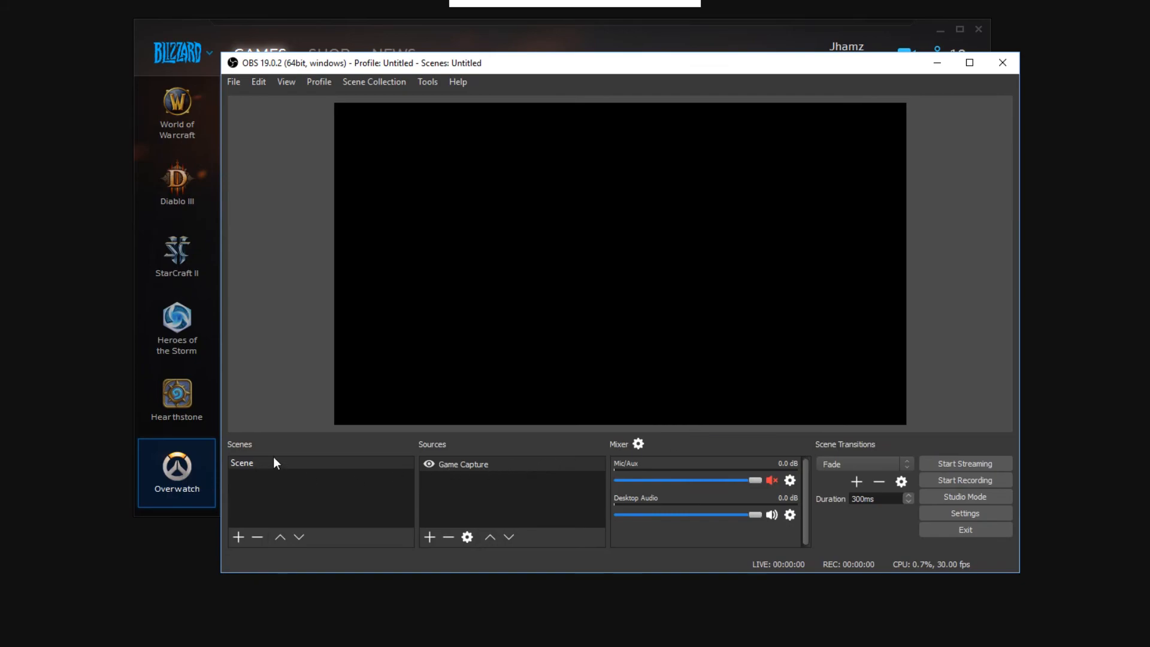
right_click(516, 488)
click(502, 469)
right_click(466, 480)
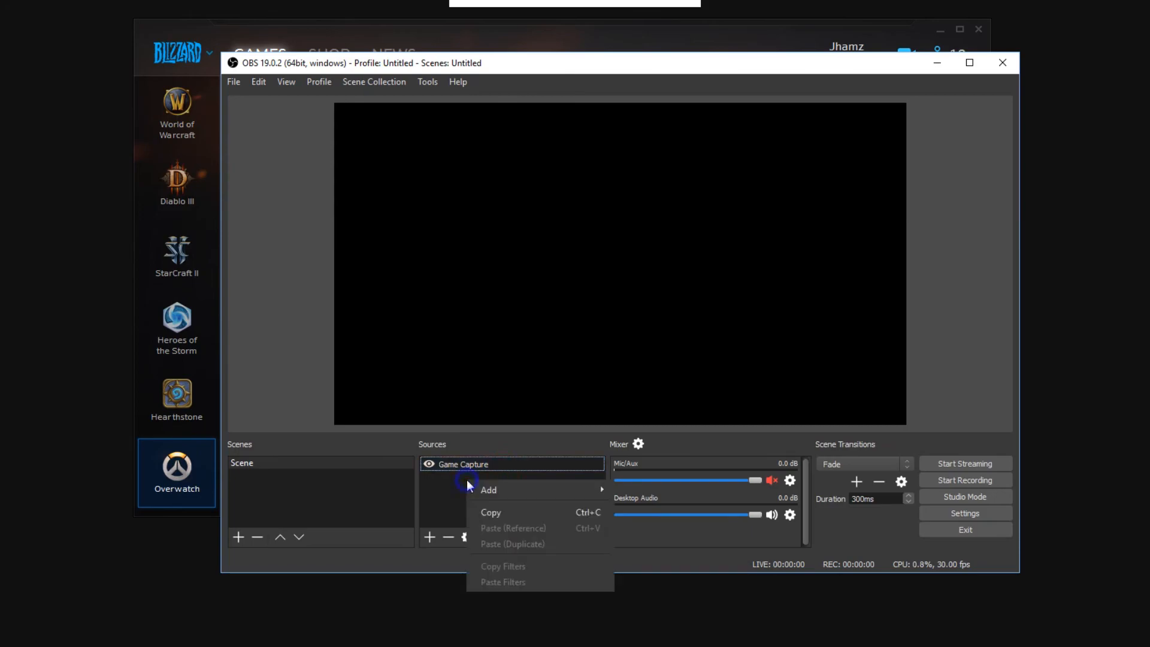
mouse_move(512, 498)
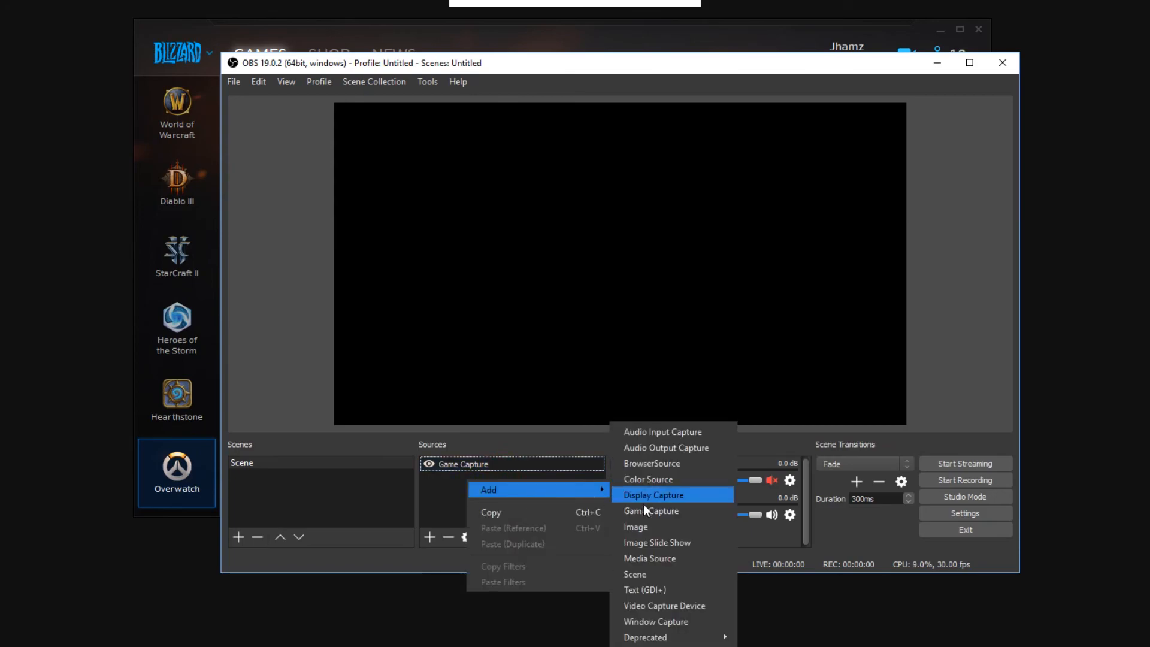
click(415, 489)
right_click(462, 490)
mouse_move(501, 497)
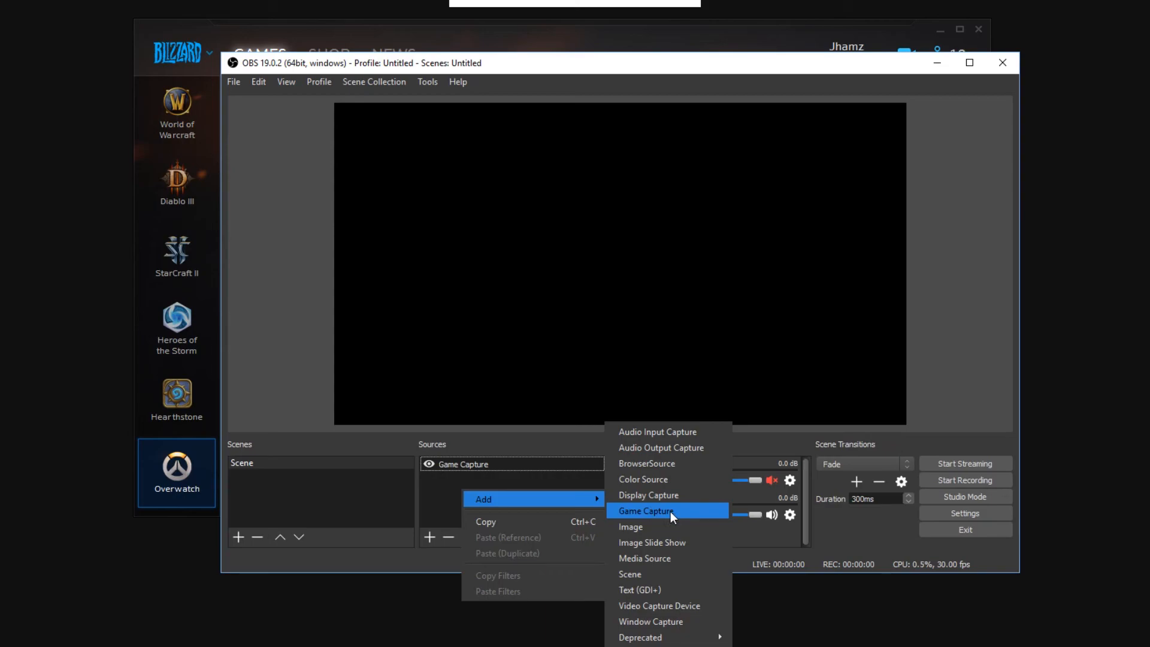
right_click(491, 466)
mouse_move(534, 341)
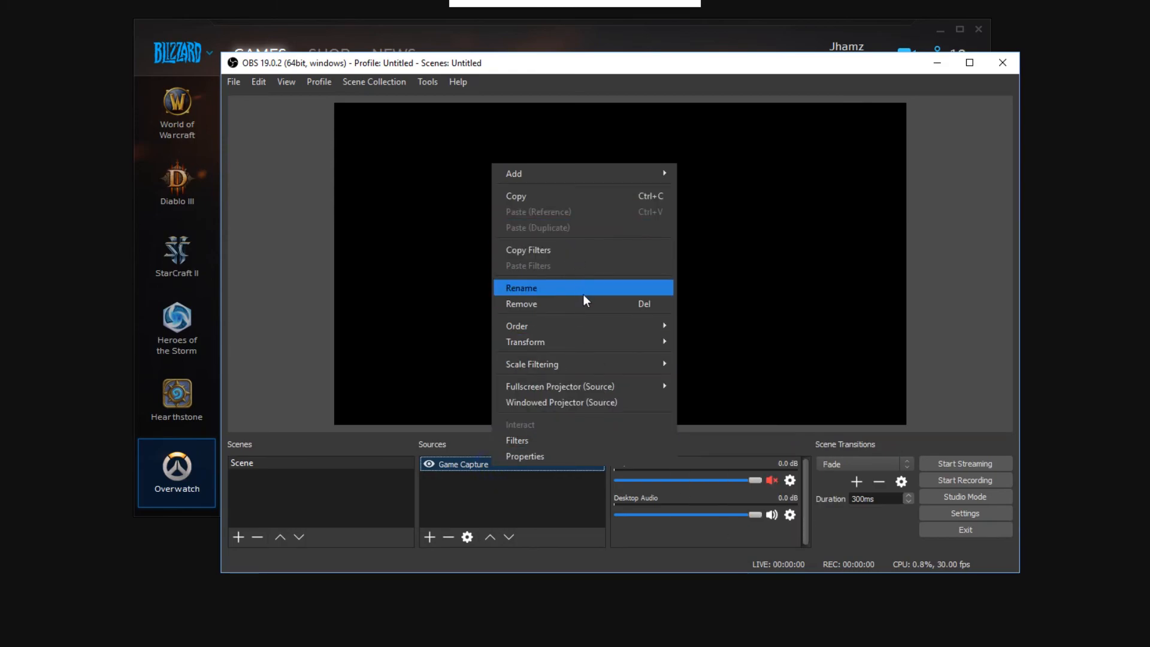
Step: Open the Game Capture source's properties and check the available Window choices, keeping [Overwatch.exe]: Overwatch
click(462, 467)
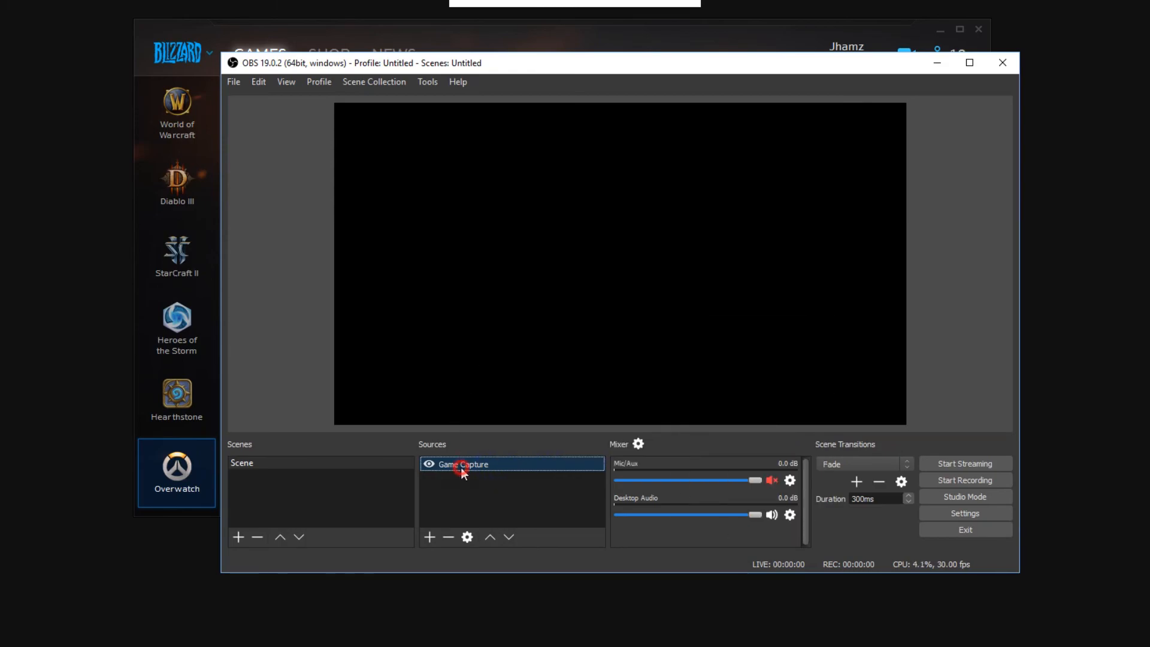
double_click(462, 466)
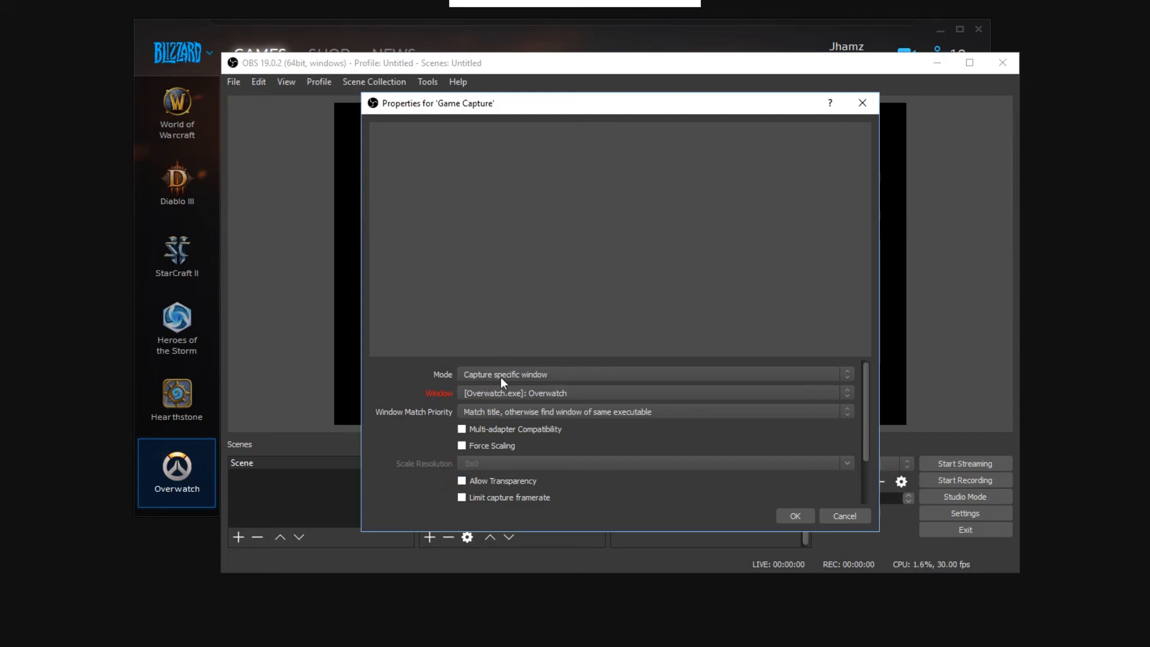
drag(571, 111, 549, 107)
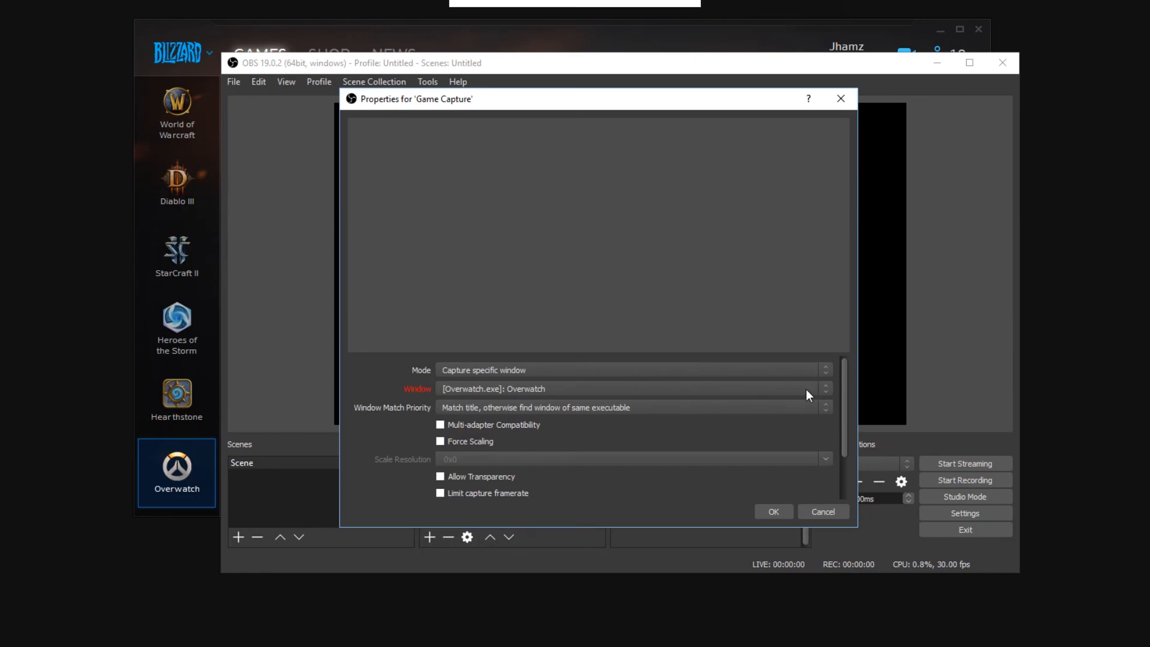
click(703, 390)
click(702, 389)
click(567, 388)
click(566, 388)
click(567, 389)
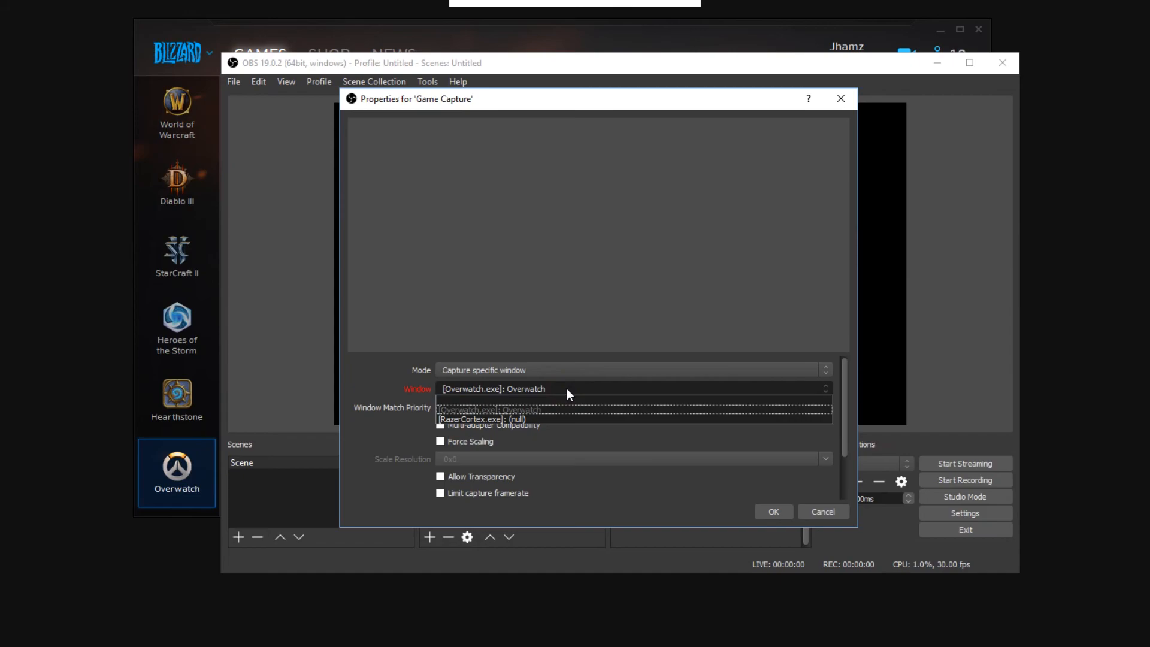
click(569, 389)
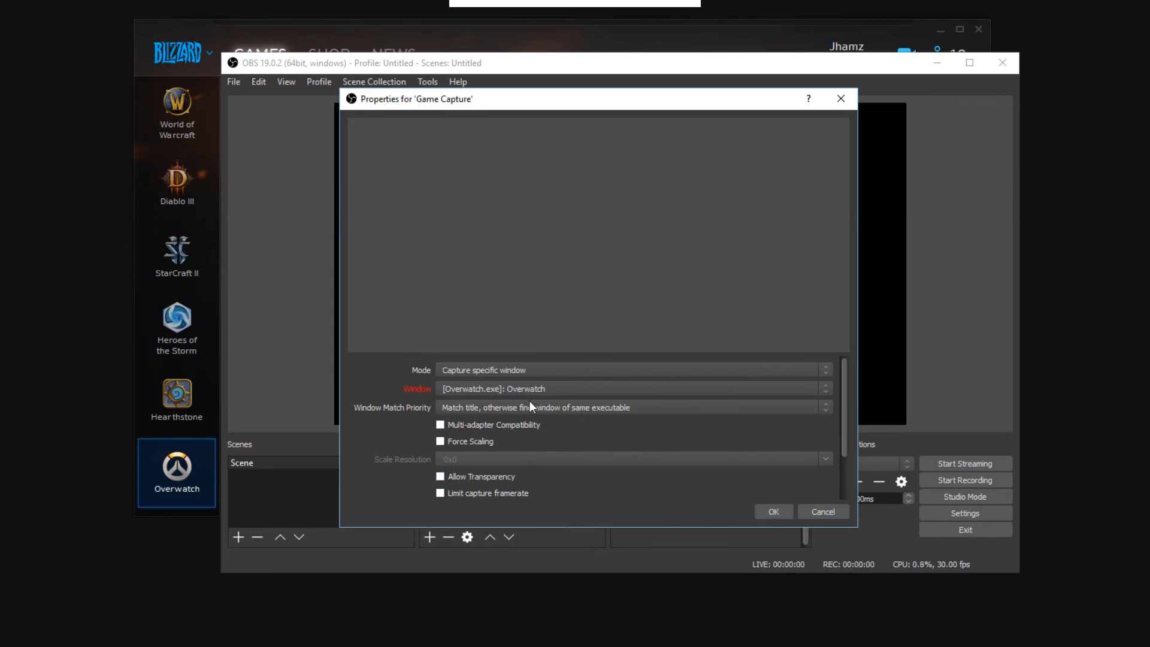
Step: Check the capture Mode choices, keep Capture specific window, and close the Game Capture properties
click(505, 389)
click(505, 388)
click(528, 370)
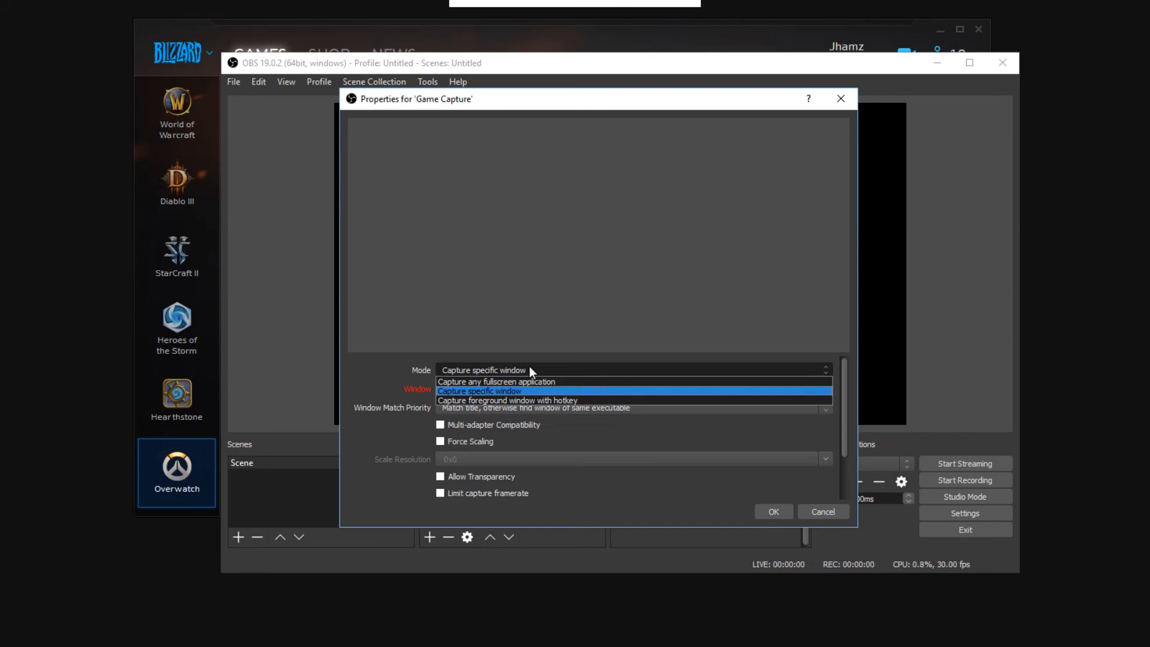
click(497, 391)
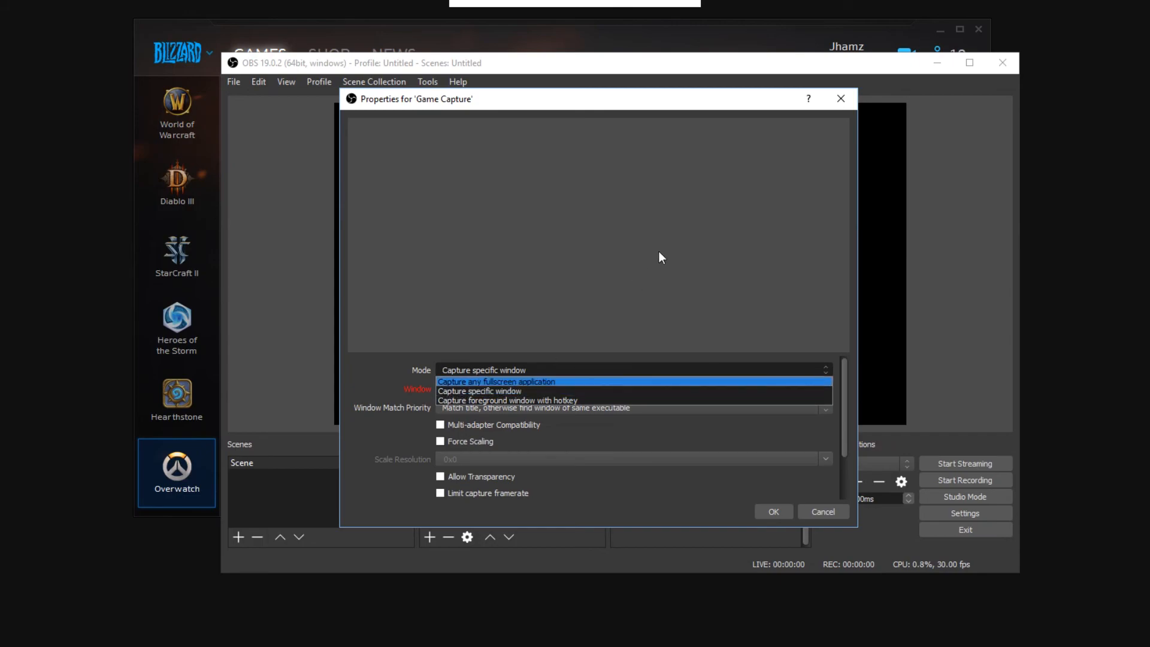
click(545, 390)
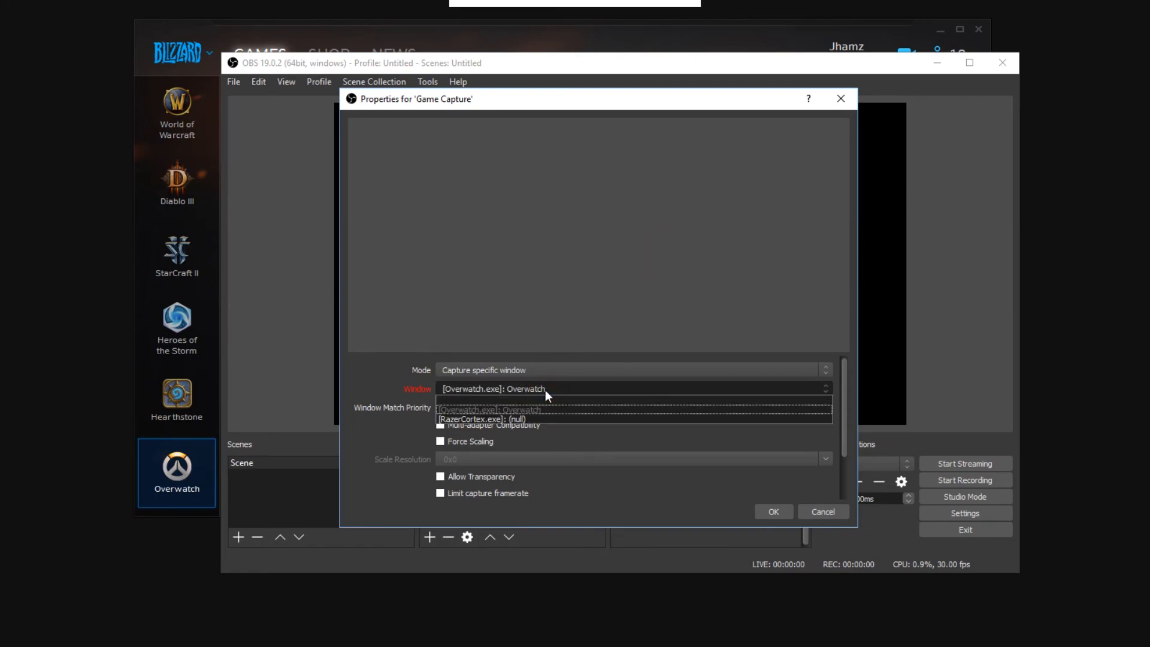
click(545, 390)
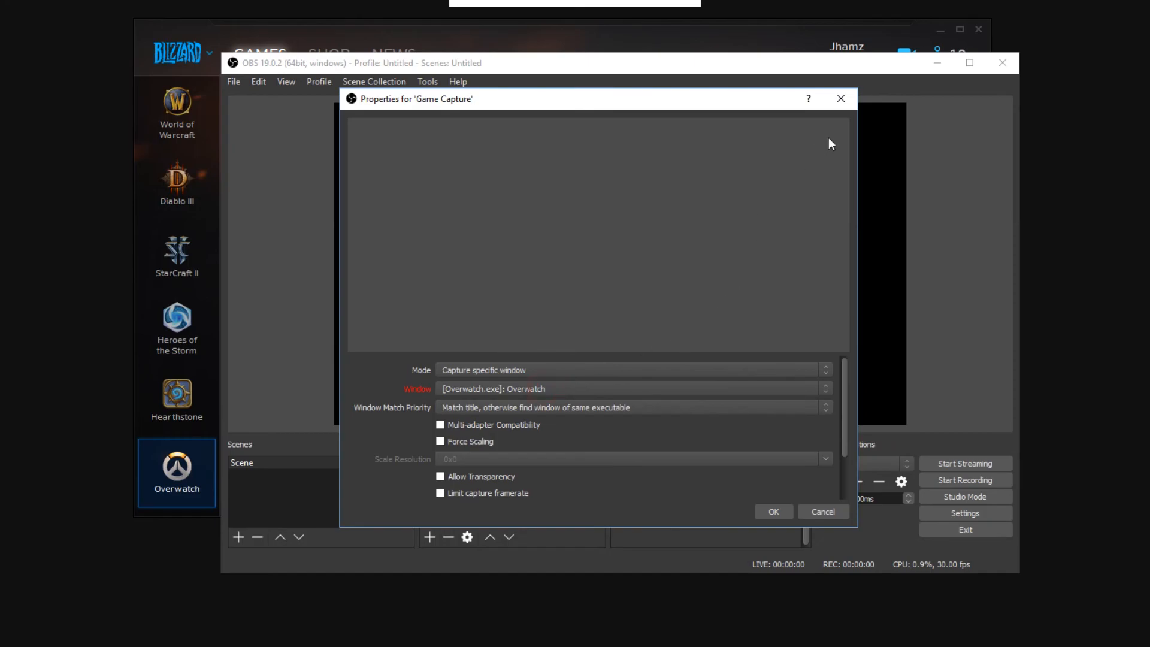
click(841, 98)
Step: Launch Overwatch from the Blizzard launcher and place the OBS Studio window in front of the game window, slightly offset
key(alt+Tab)
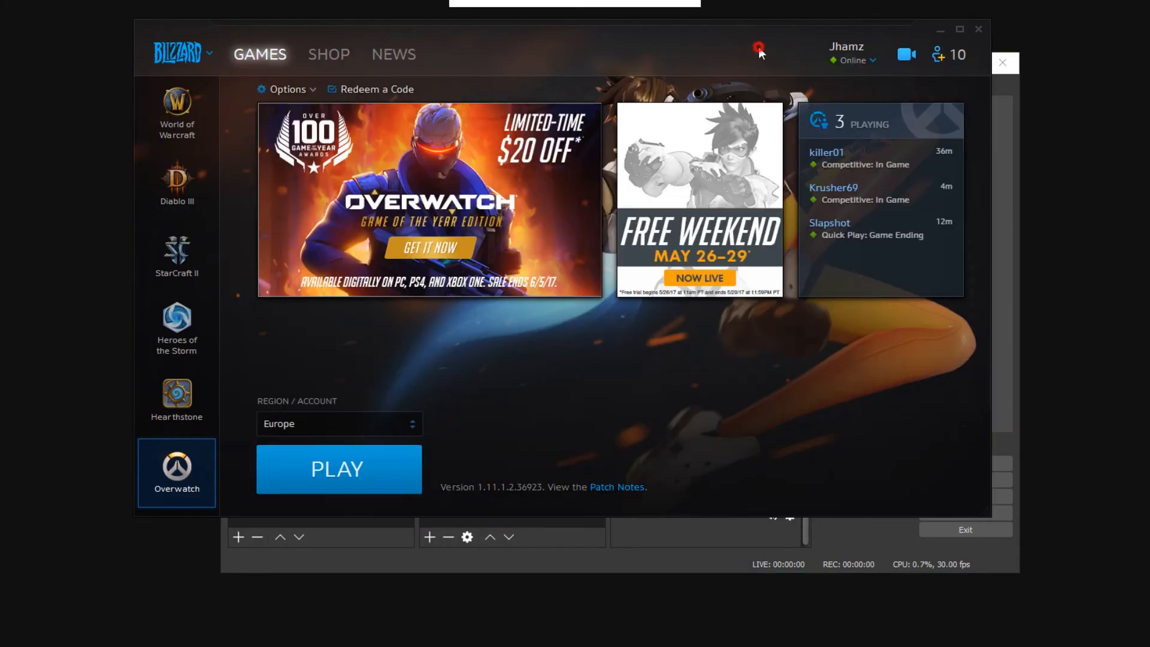
click(333, 455)
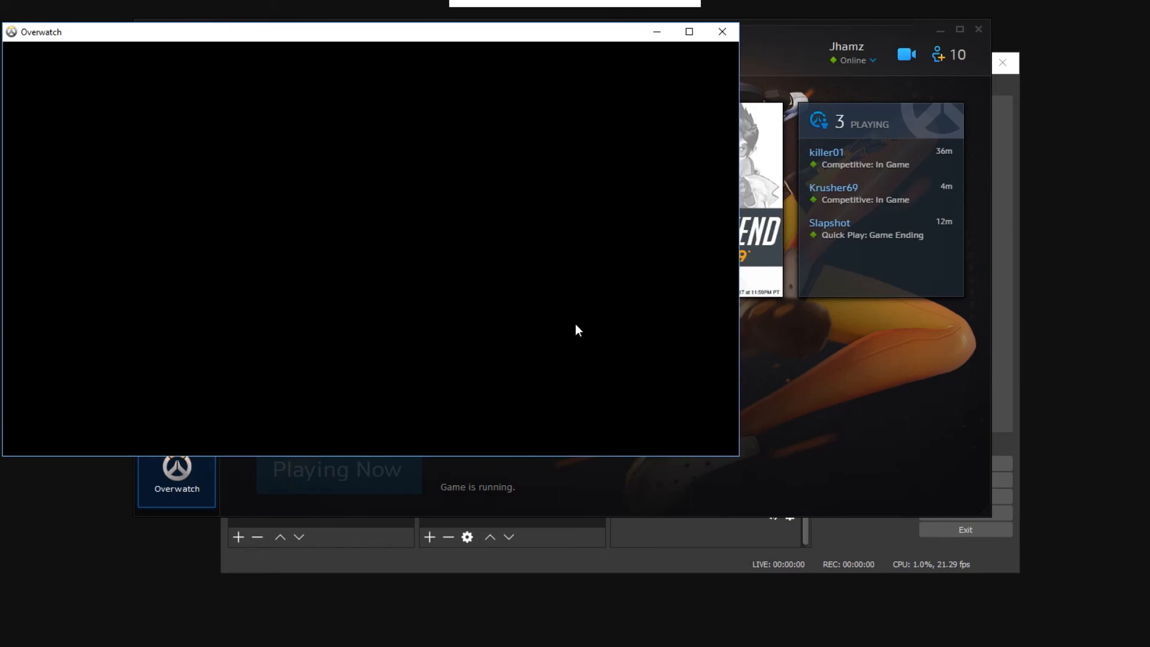
click(681, 562)
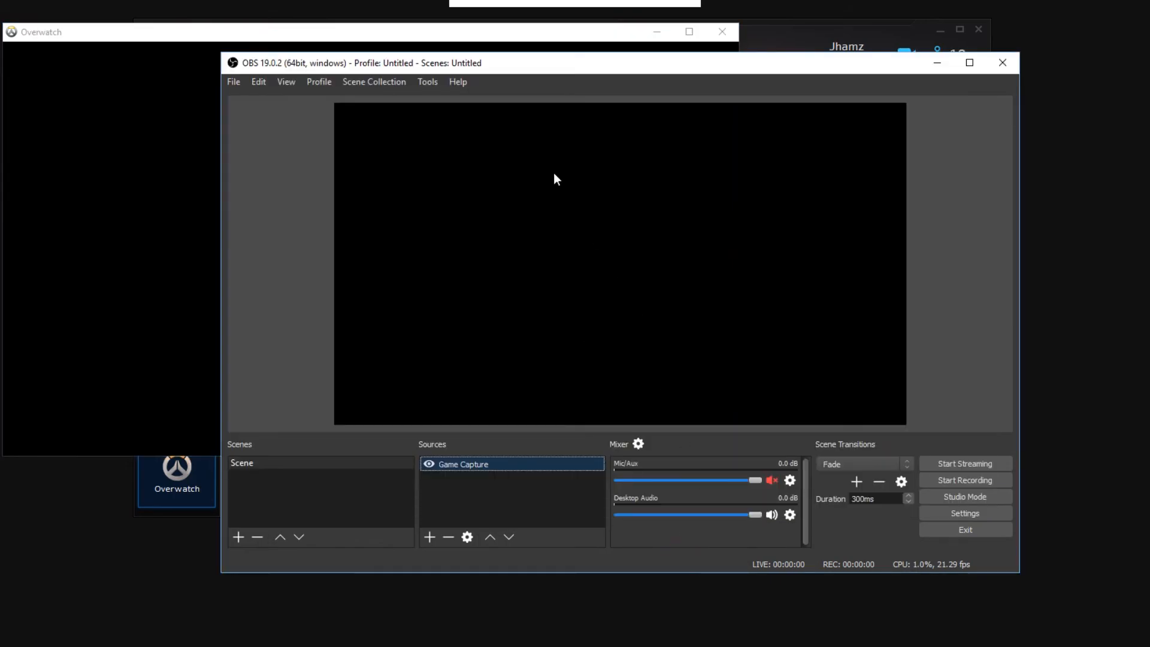
drag(593, 62, 655, 62)
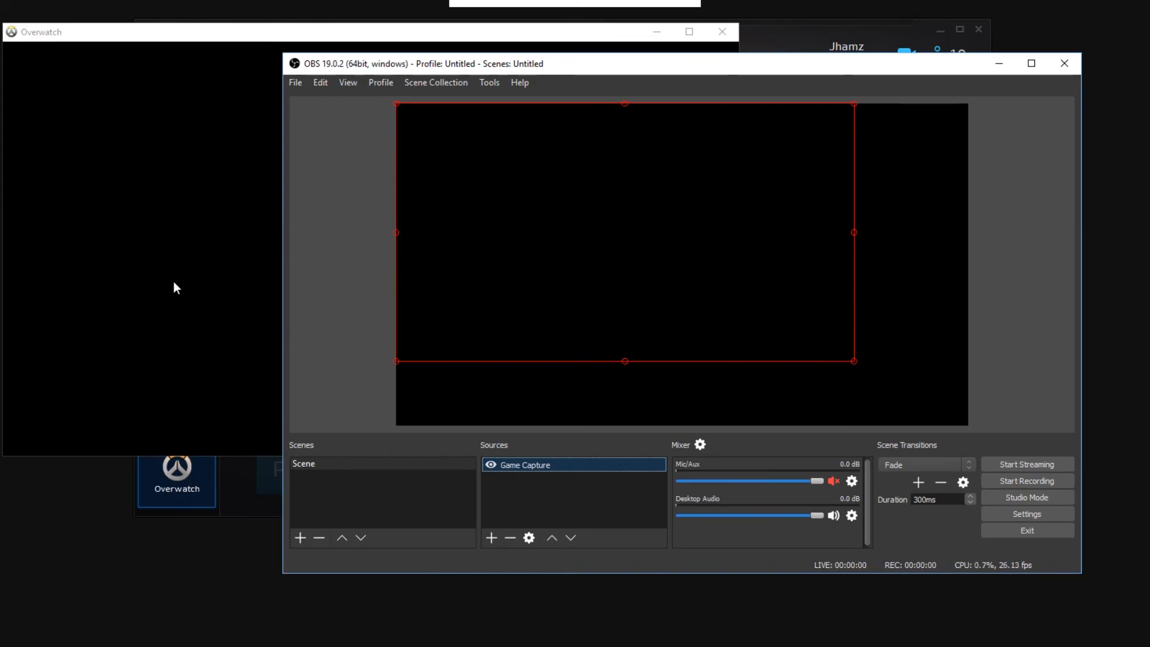
Step: Alternate between the Overwatch window and OBS Studio to compare the running game with its capture preview
click(172, 262)
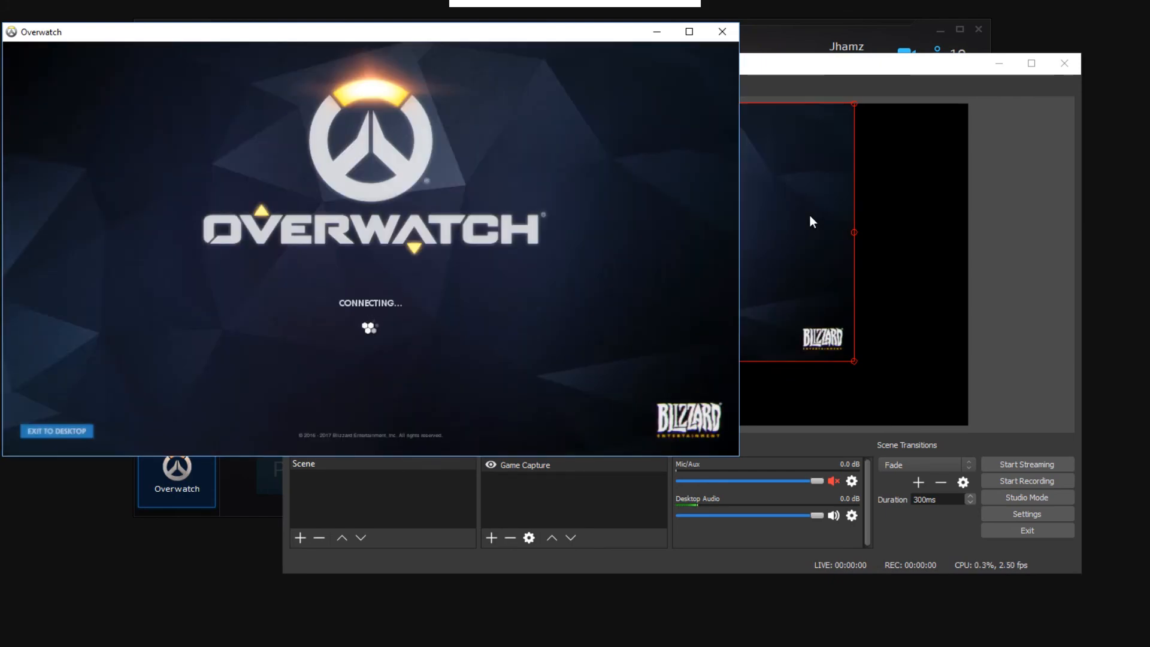
click(810, 222)
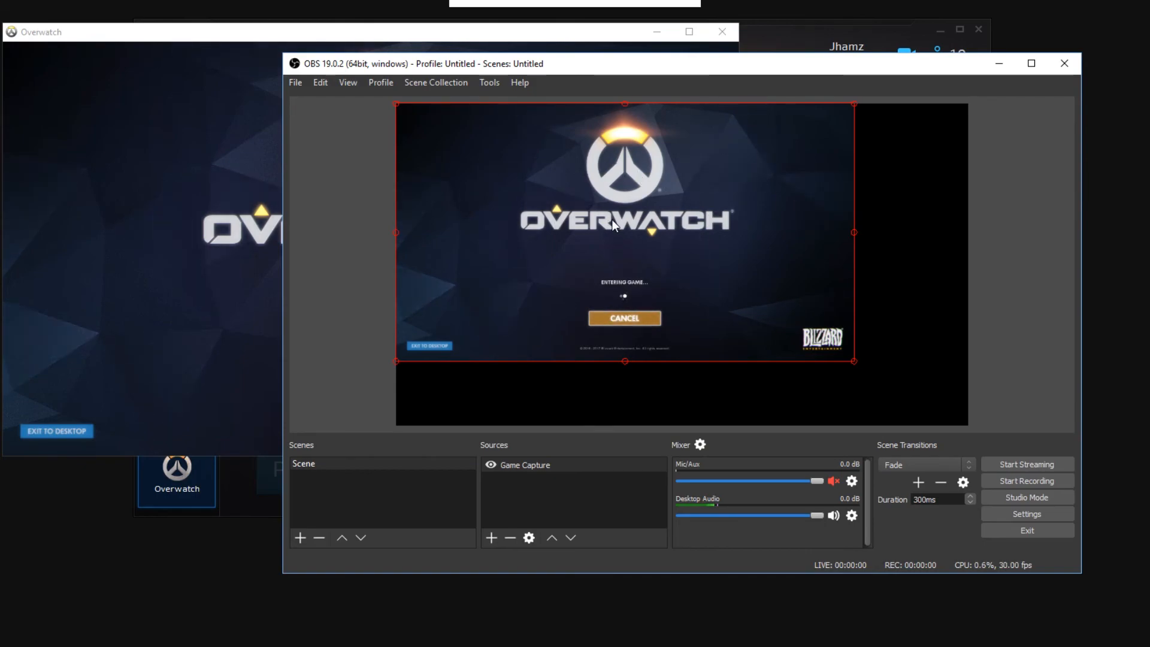
click(154, 160)
click(693, 187)
click(803, 193)
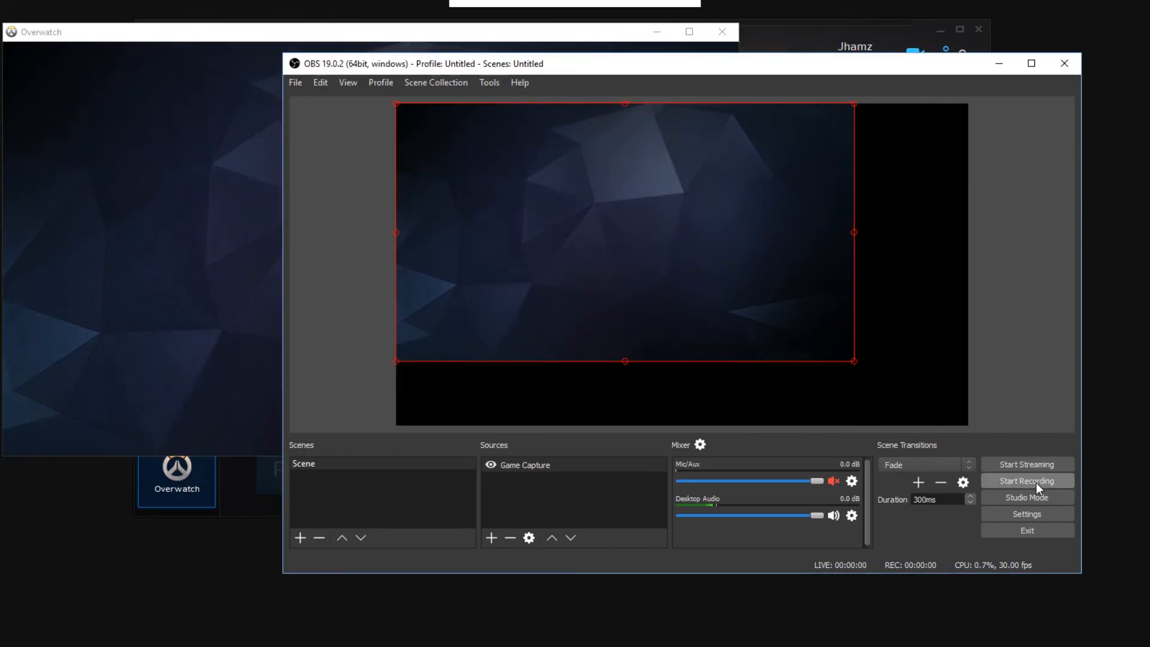
Step: Open the OBS settings and review the General page, including the Theme choices, keeping Dark
click(1034, 512)
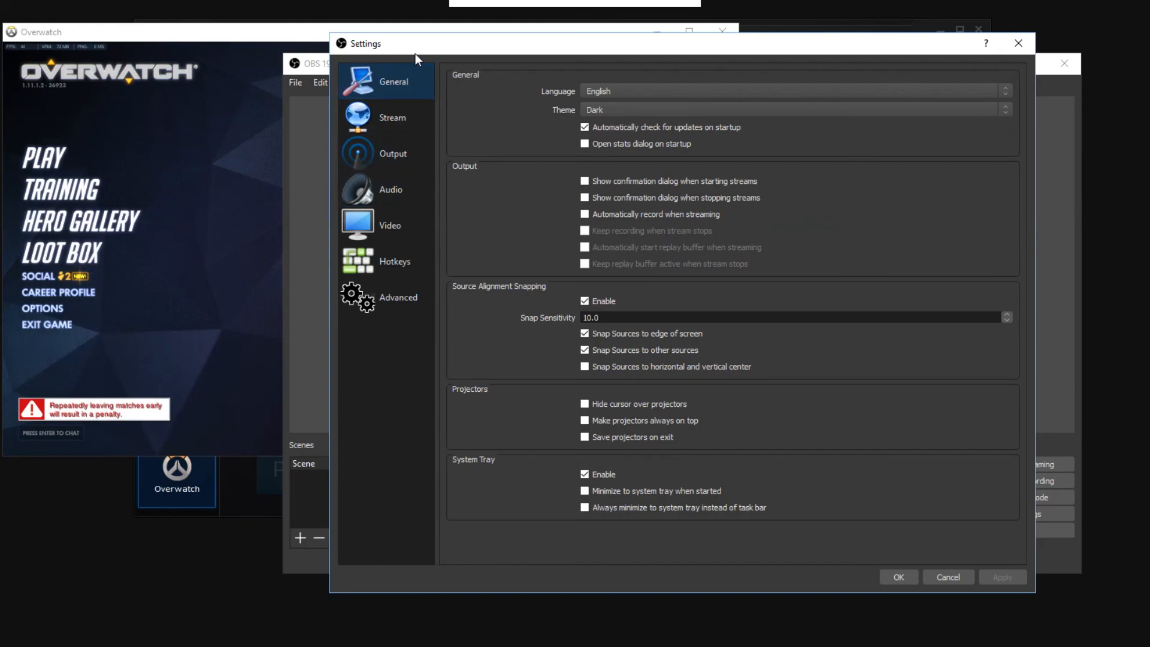
drag(857, 43, 809, 48)
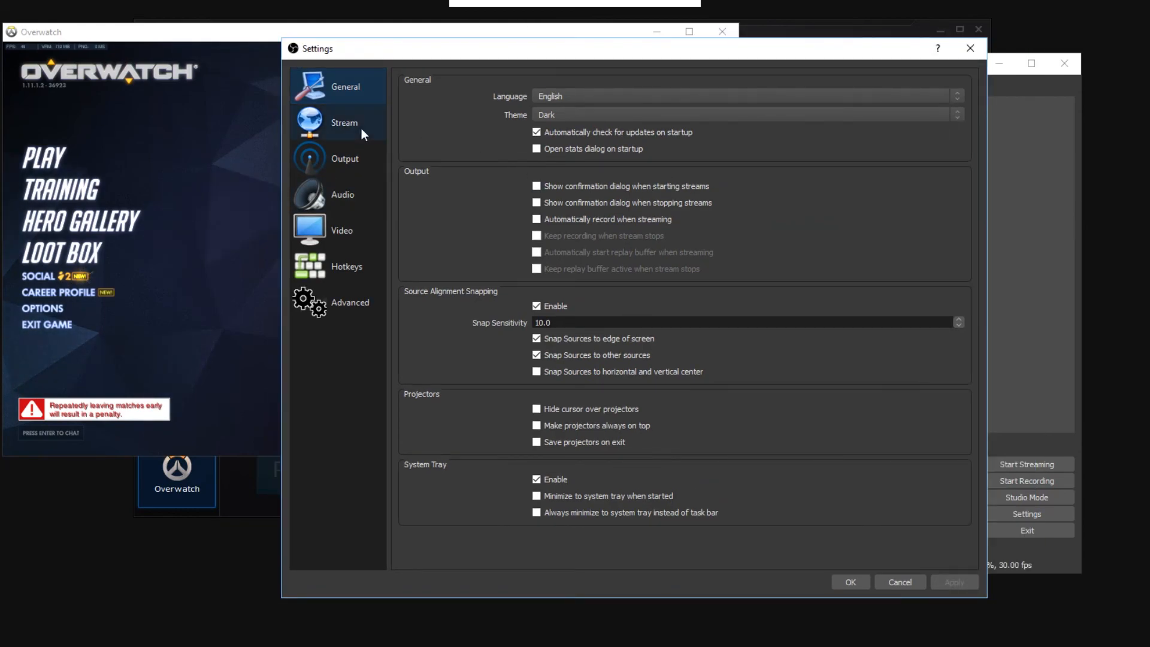
click(652, 116)
click(652, 117)
click(652, 116)
click(652, 117)
click(651, 117)
click(652, 117)
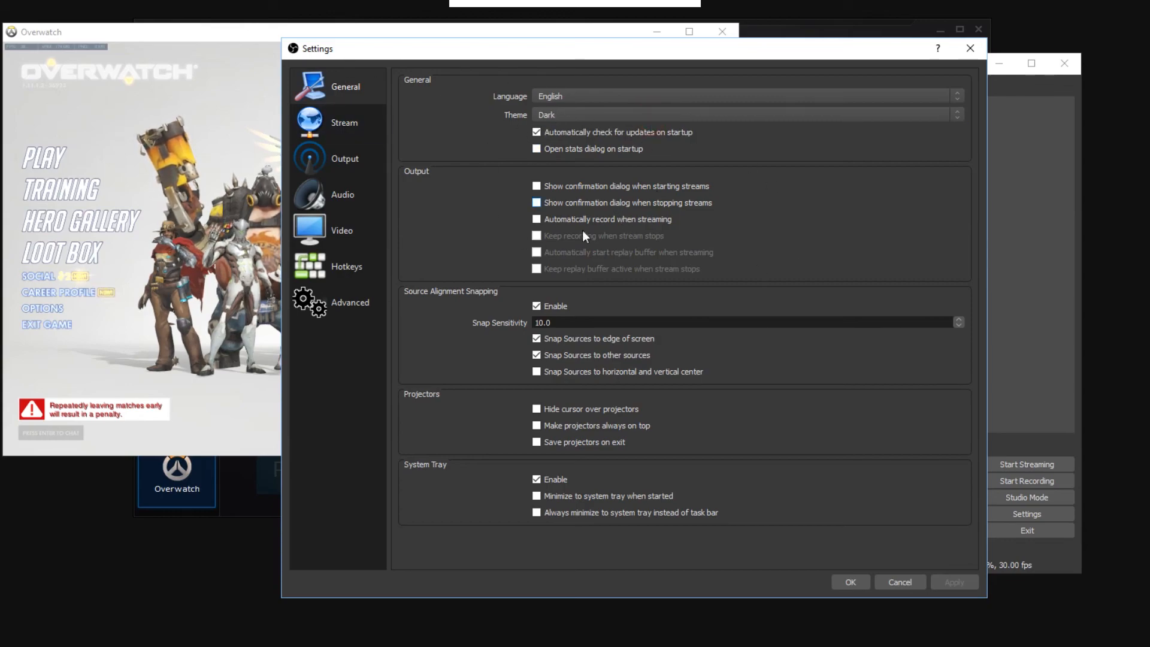
Step: Review the Stream settings and check the Stream Type and Service choices, keeping YouTube / YouTube Gaming
click(361, 121)
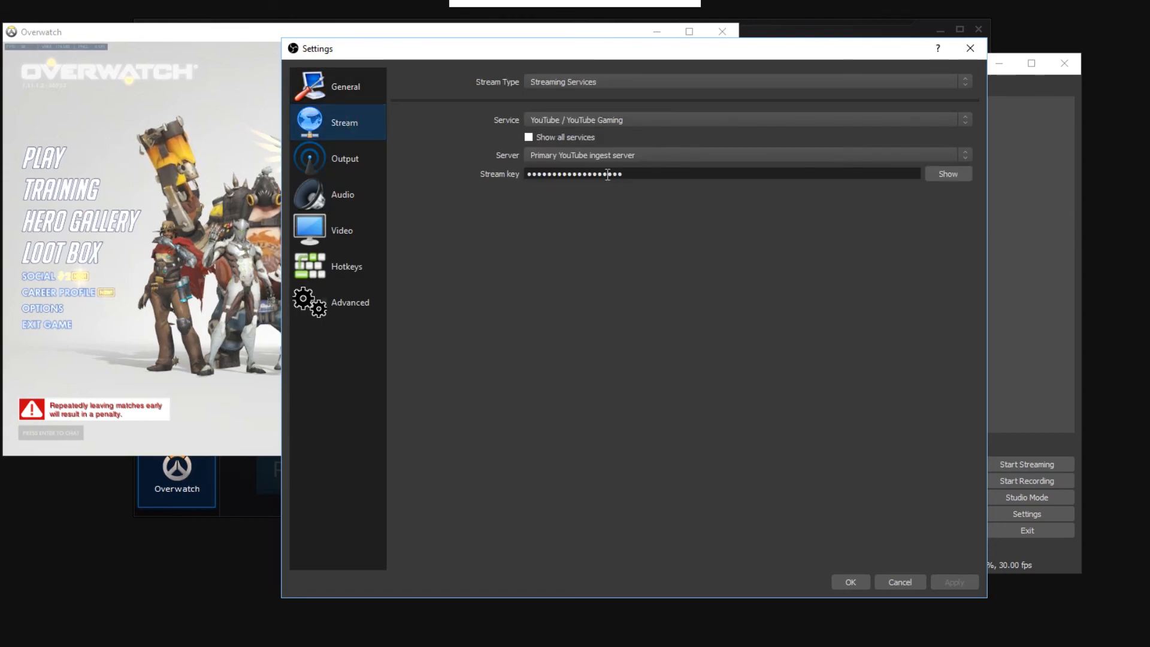
click(642, 82)
click(644, 81)
click(664, 117)
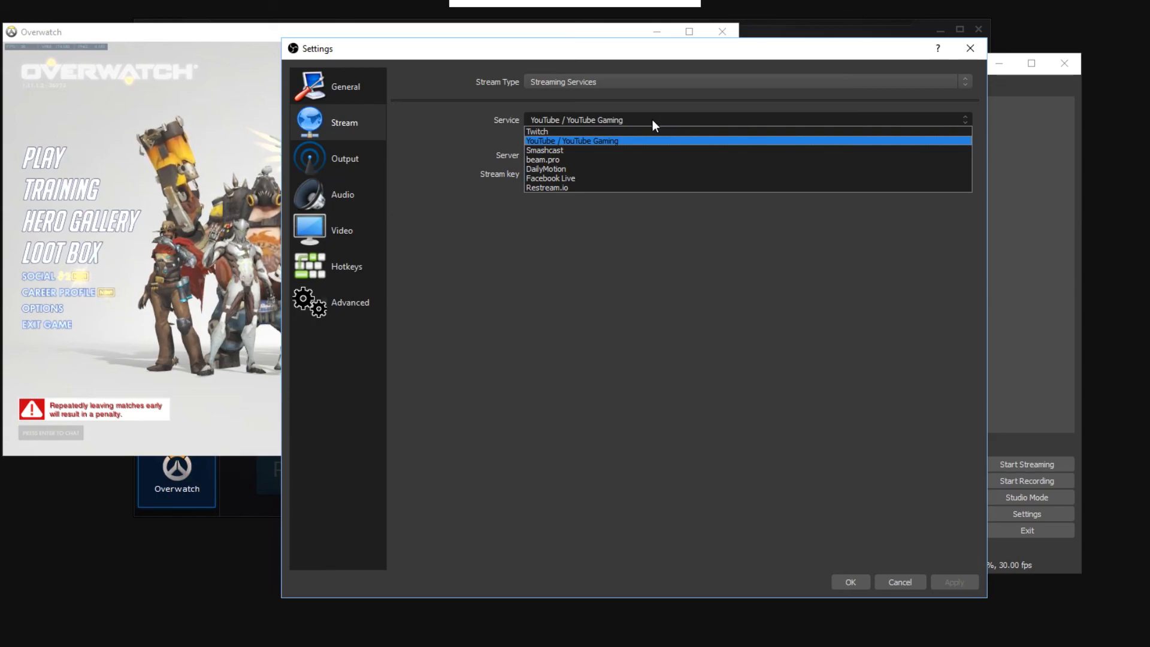
click(635, 115)
click(629, 121)
click(627, 122)
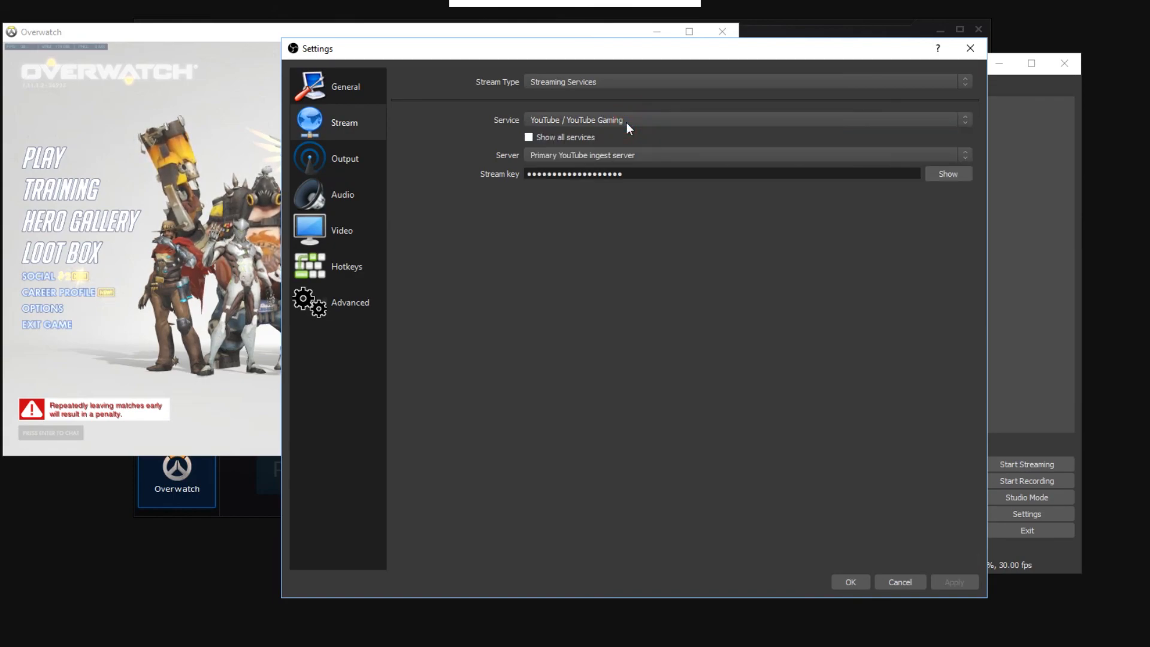
click(589, 121)
click(588, 121)
click(588, 121)
click(588, 121)
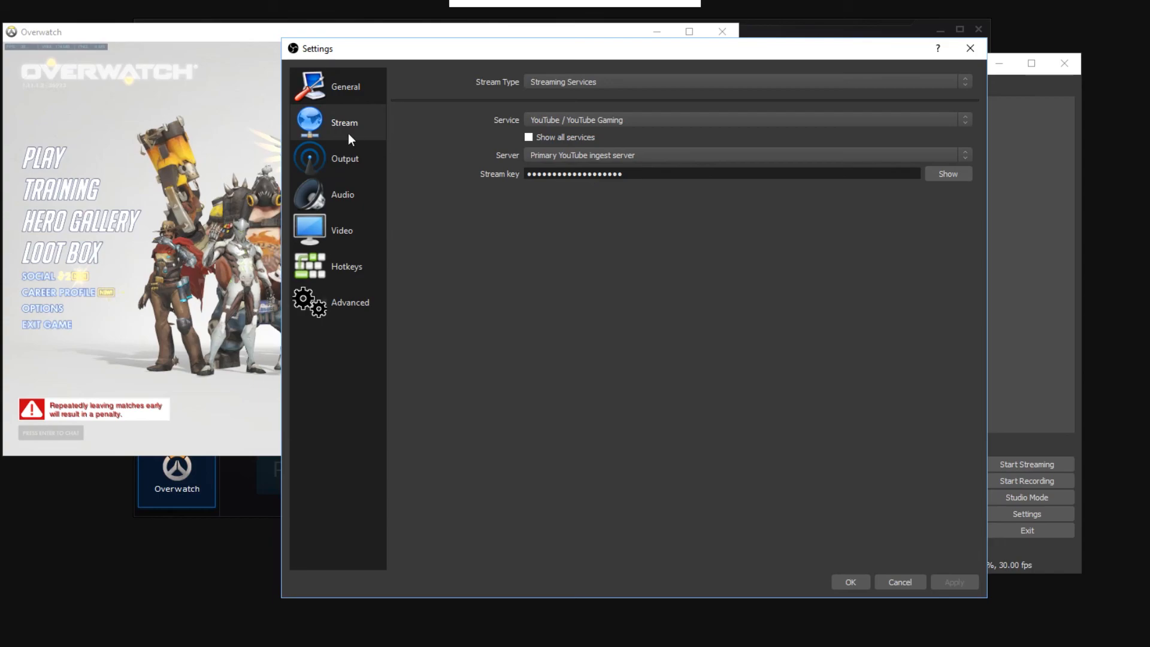
Step: Review the Output settings for streaming and recording, and check the Encoder choices, keeping Software (x264)
click(358, 150)
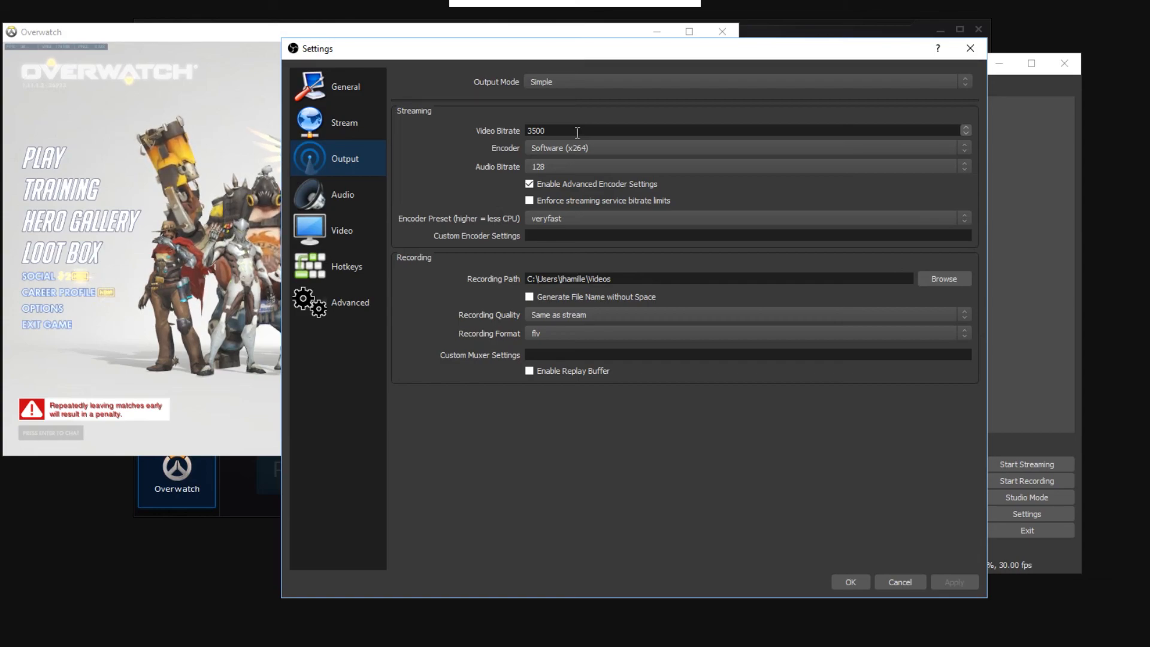
click(587, 150)
click(585, 149)
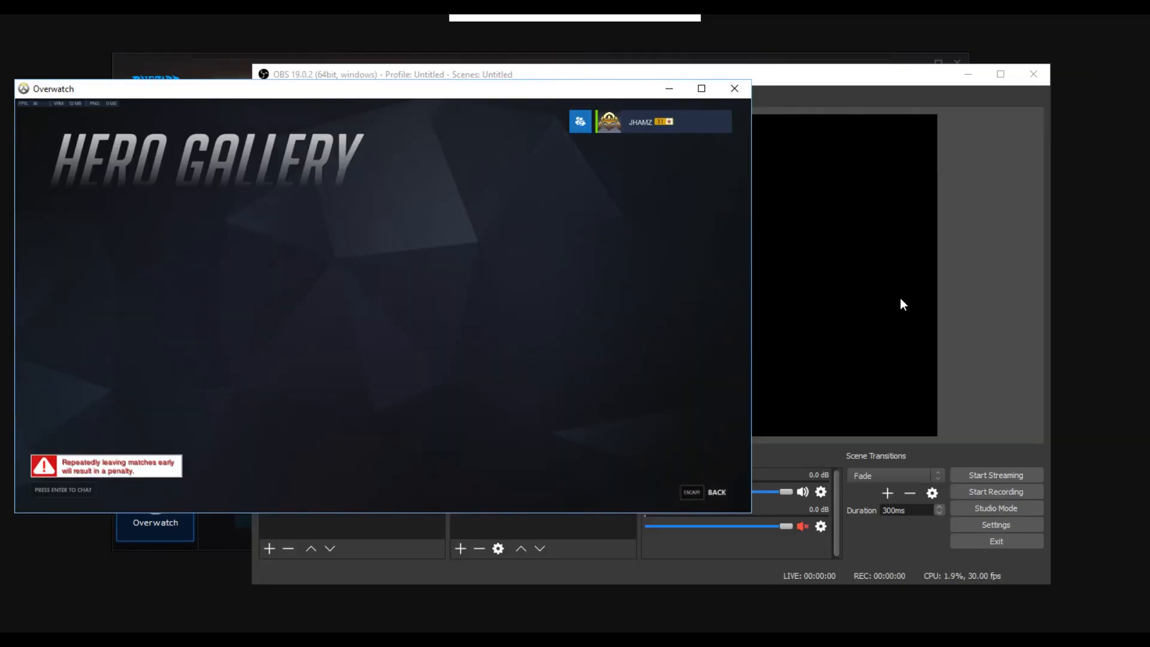
click(1025, 305)
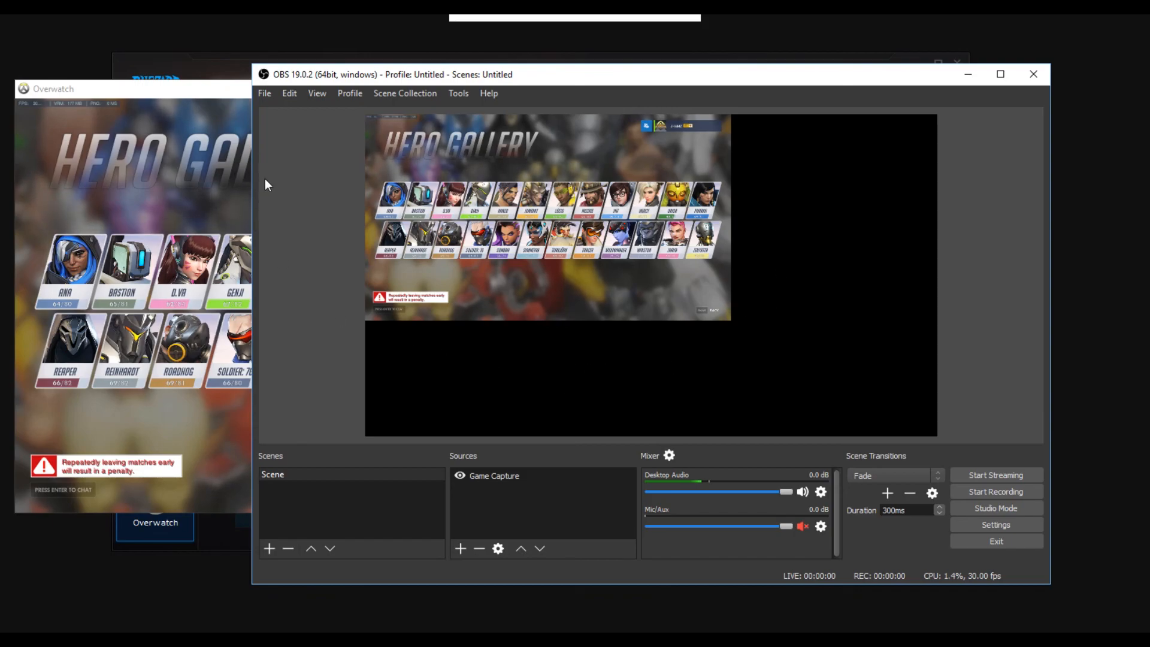
Step: Try the Overwatch window maximized, restore and enlarge it, and return to OBS Studio to check the capture preview's size
click(171, 163)
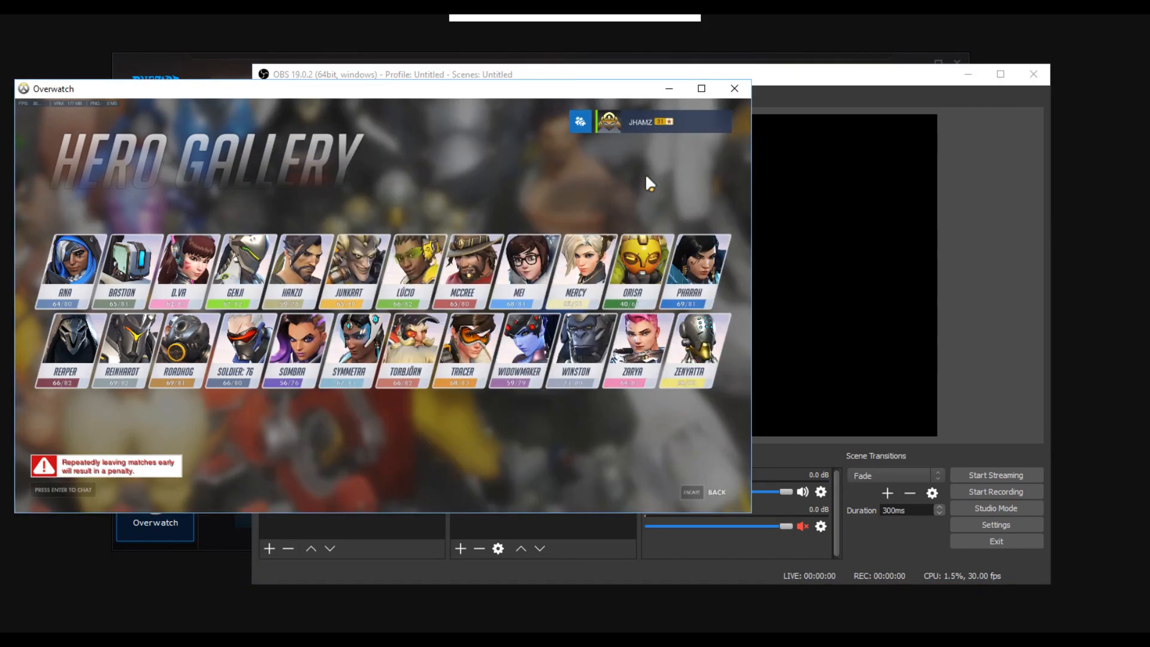
click(701, 89)
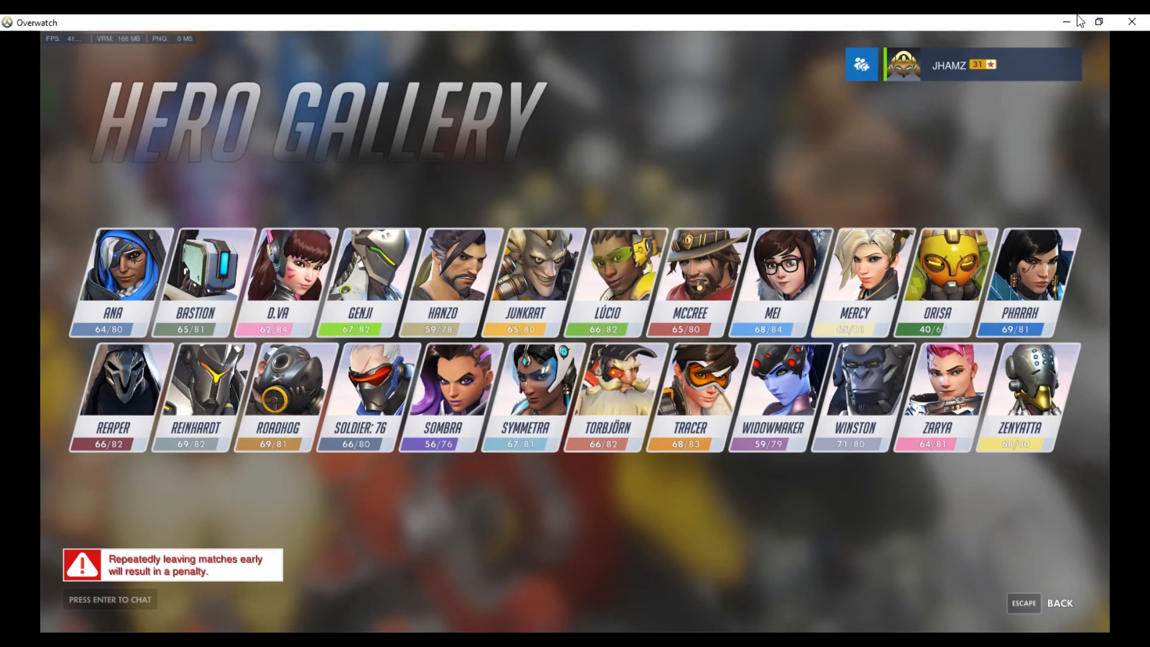
click(1100, 22)
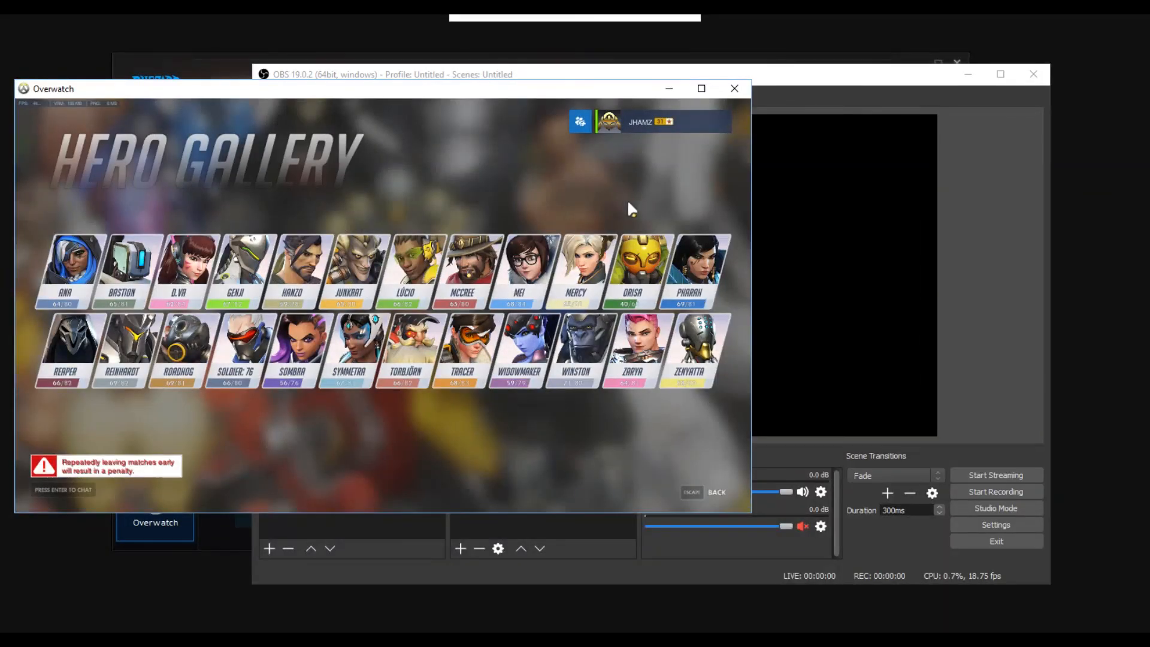
drag(751, 197, 1035, 198)
click(871, 74)
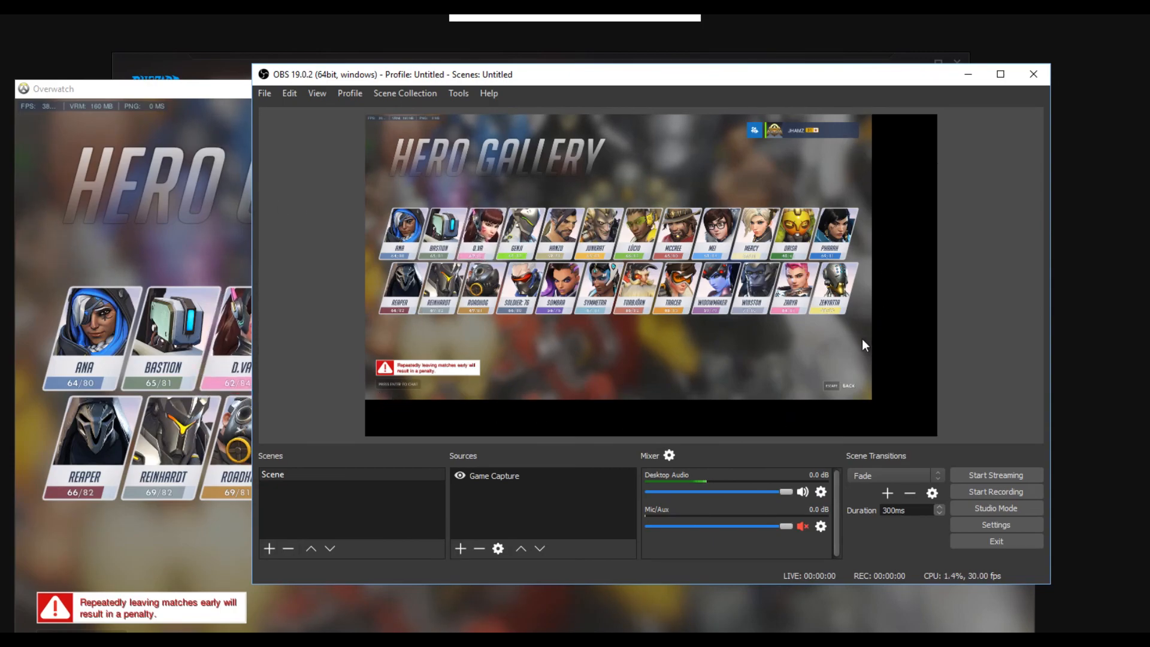
Step: Reposition the Overwatch window, minimize and restore it, shrink it, and return to OBS Studio to check the capture preview
click(165, 202)
drag(385, 89, 413, 41)
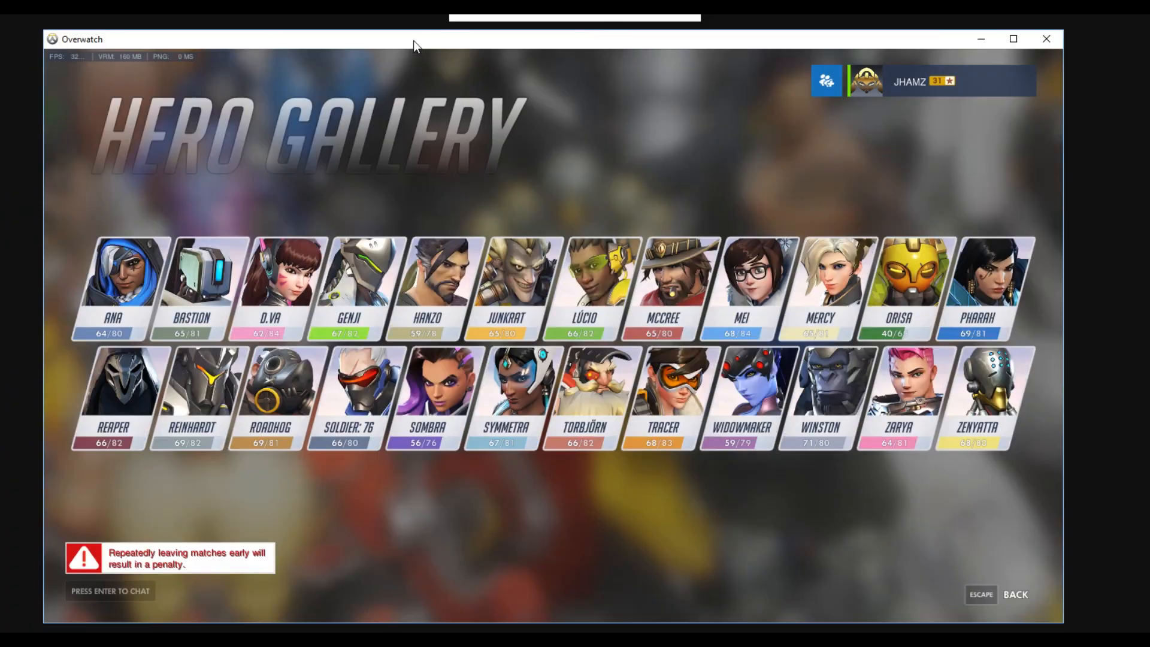
click(982, 39)
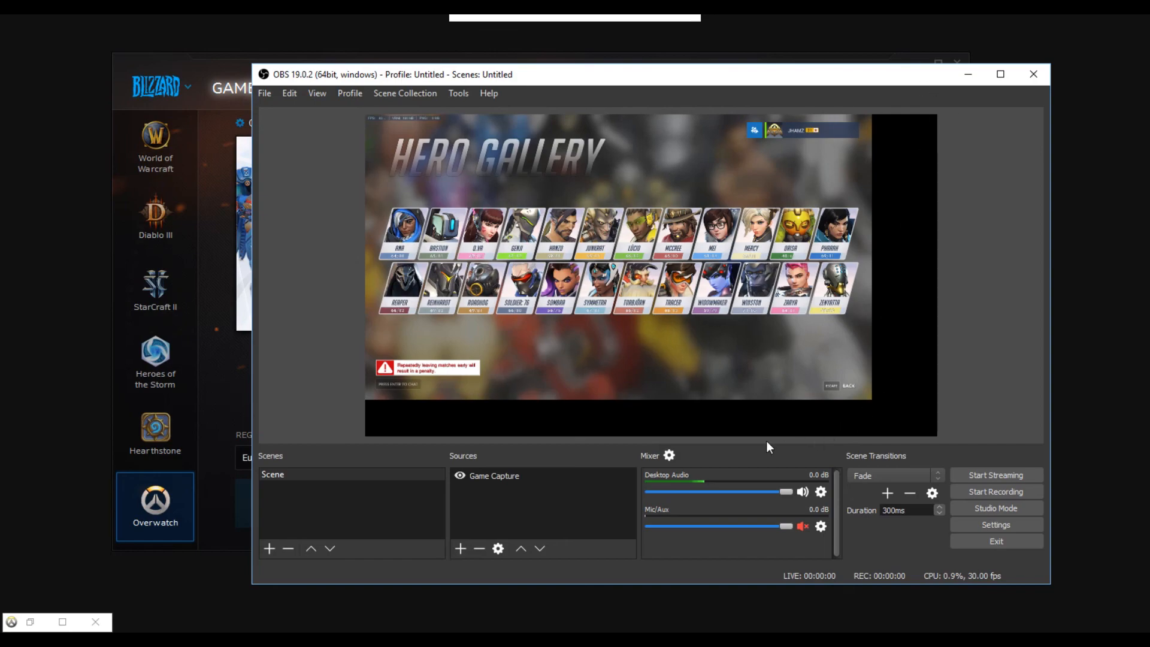
click(62, 622)
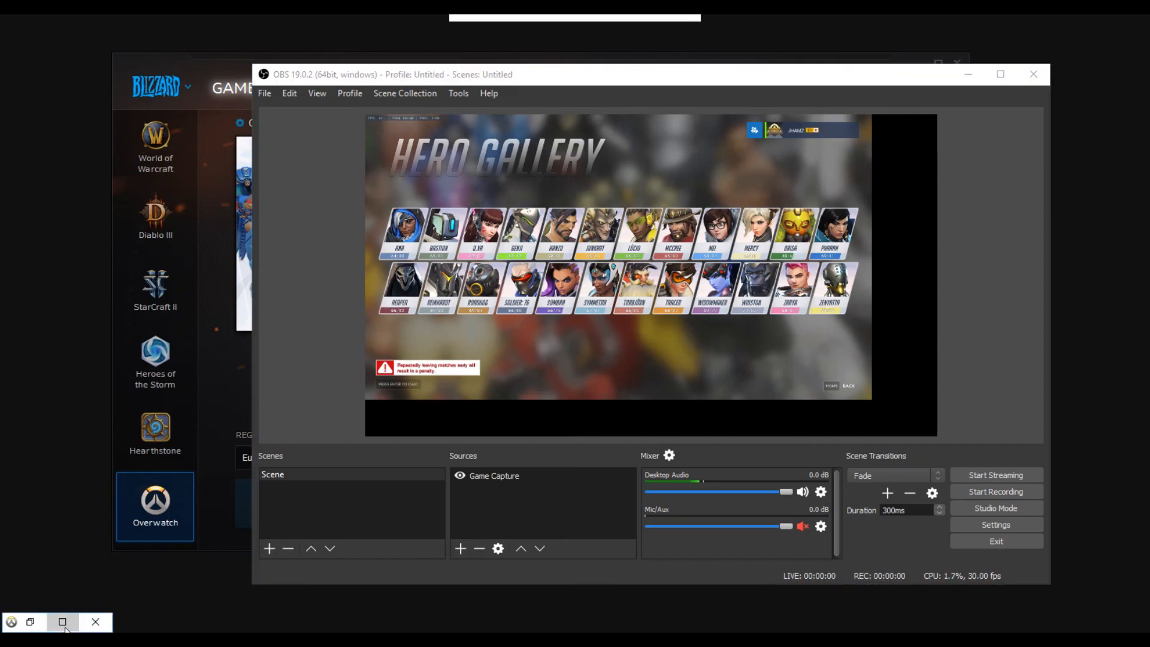
click(1098, 22)
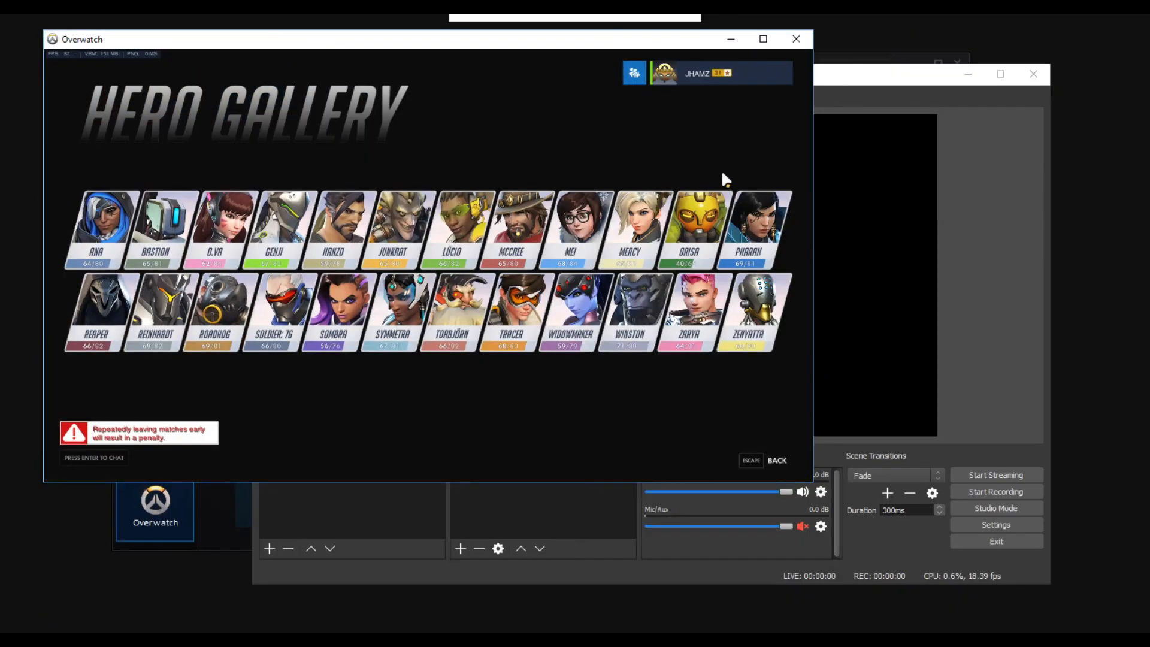
click(959, 231)
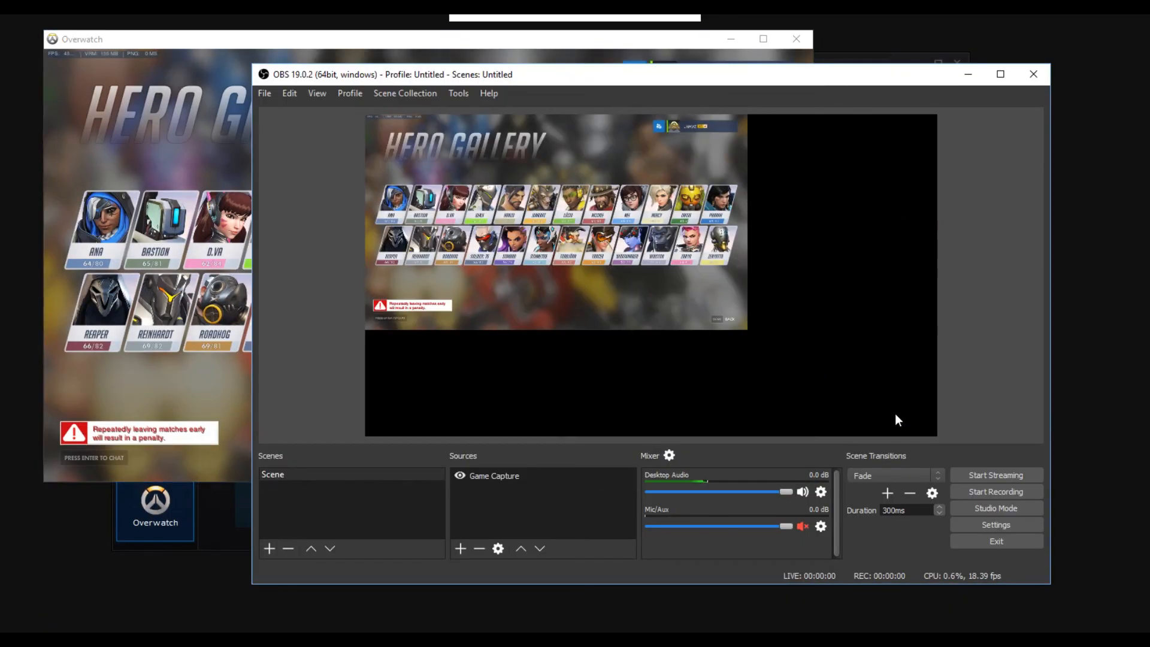
Step: Start streaming in OBS Studio, review the Output settings for streaming and recording, and close the settings
click(1002, 481)
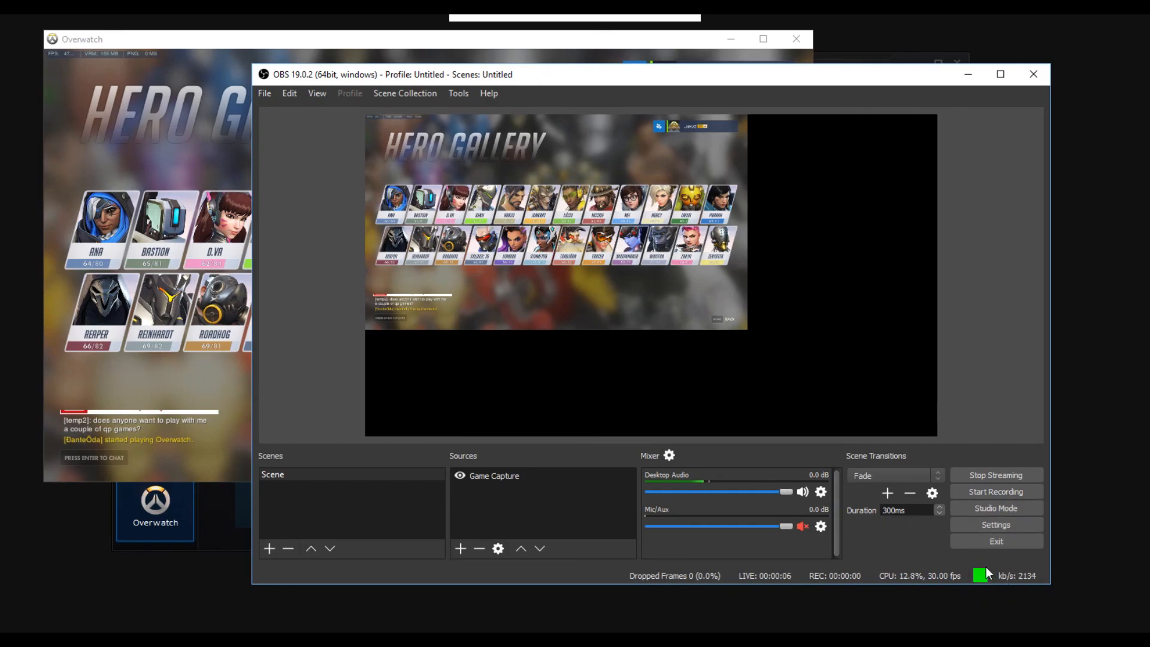
click(996, 524)
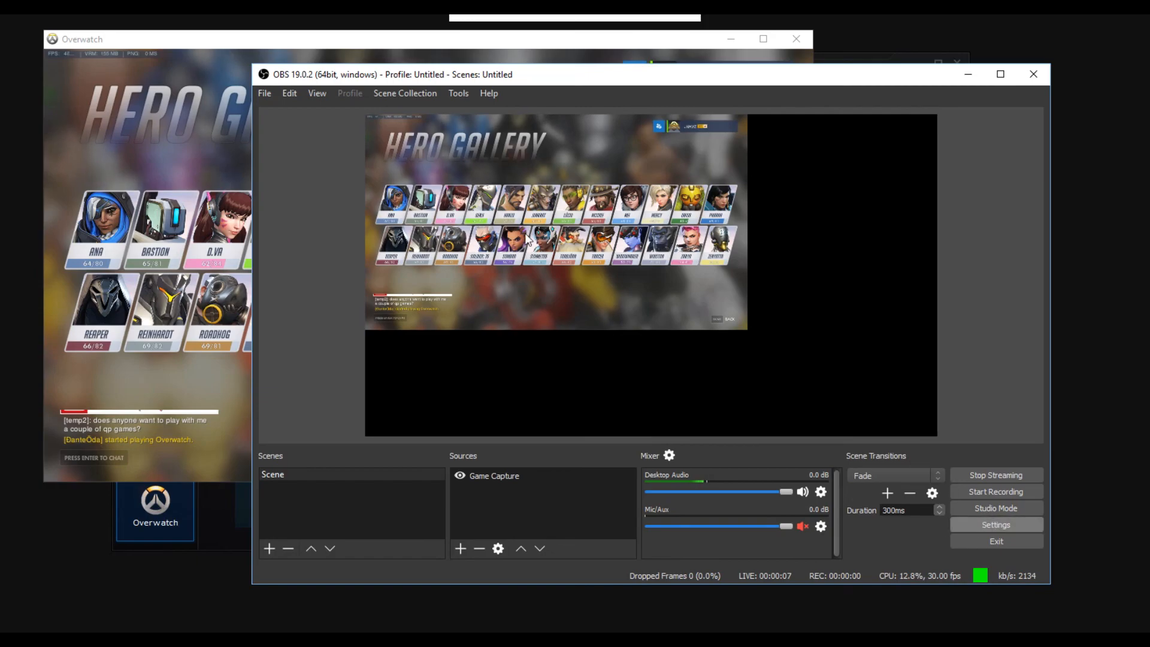
click(348, 144)
click(359, 163)
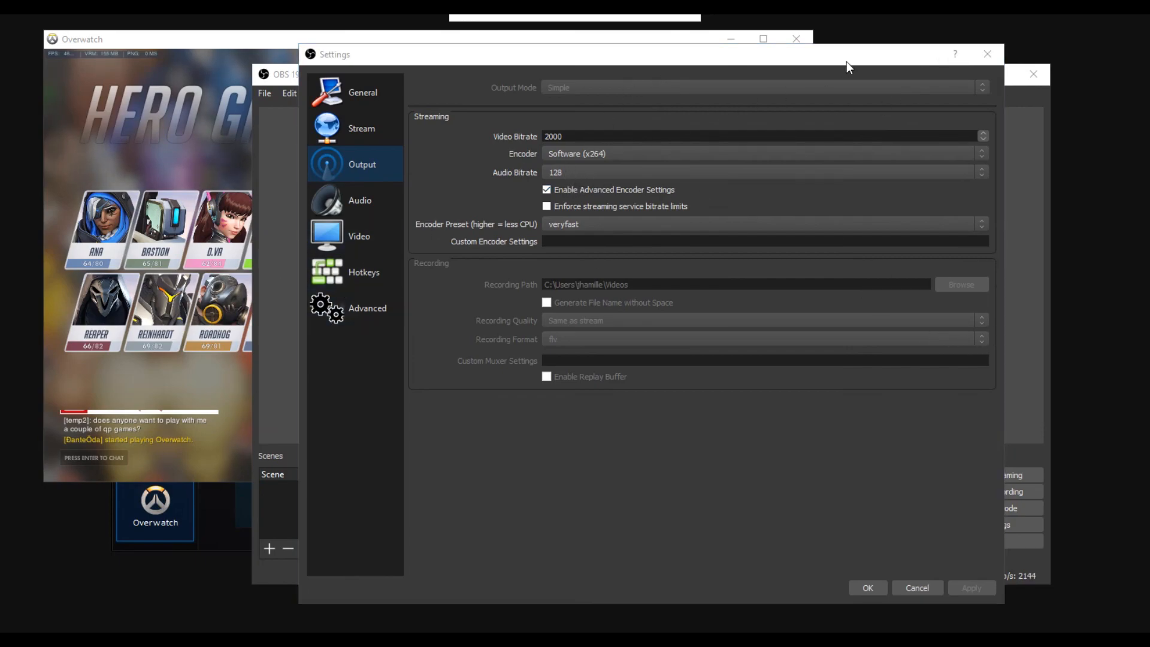
click(987, 54)
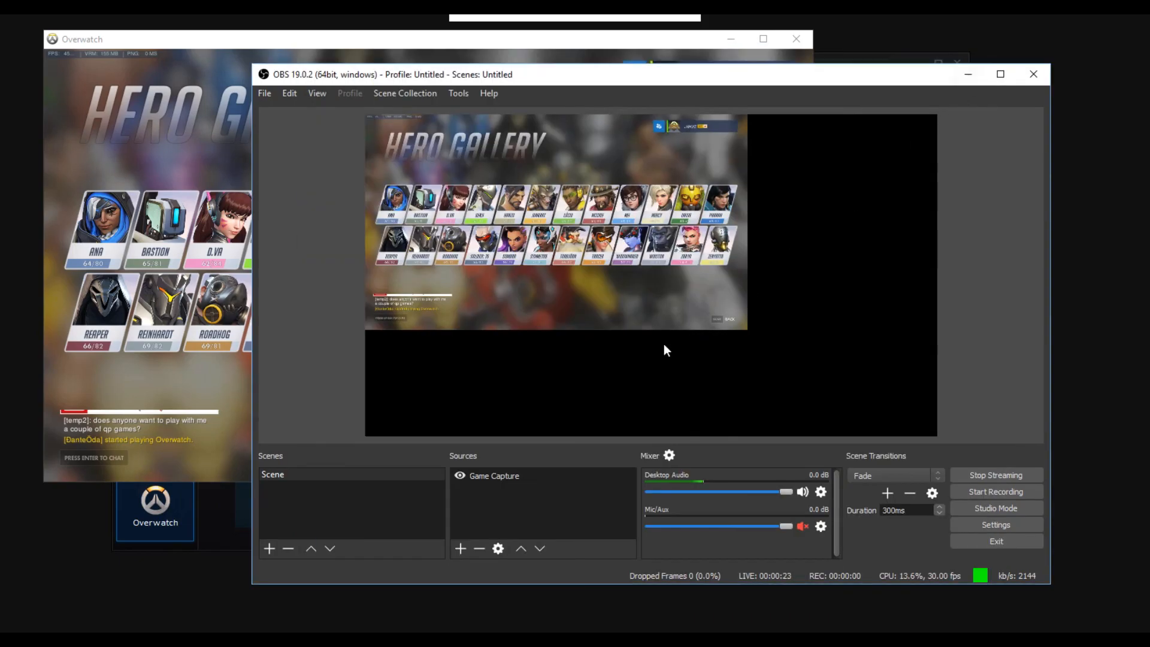
Step: Switch to the browser through the Blizzard launcher's Free Weekend banner and load the bookmarked YouTube site in a new tab
click(213, 523)
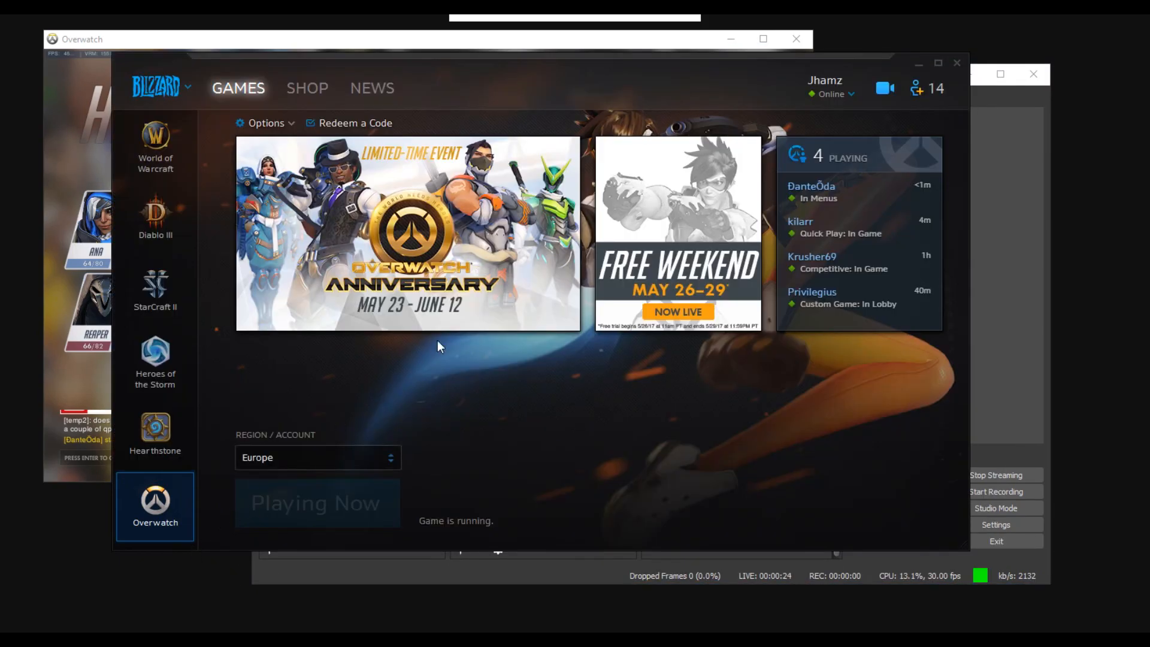
click(608, 262)
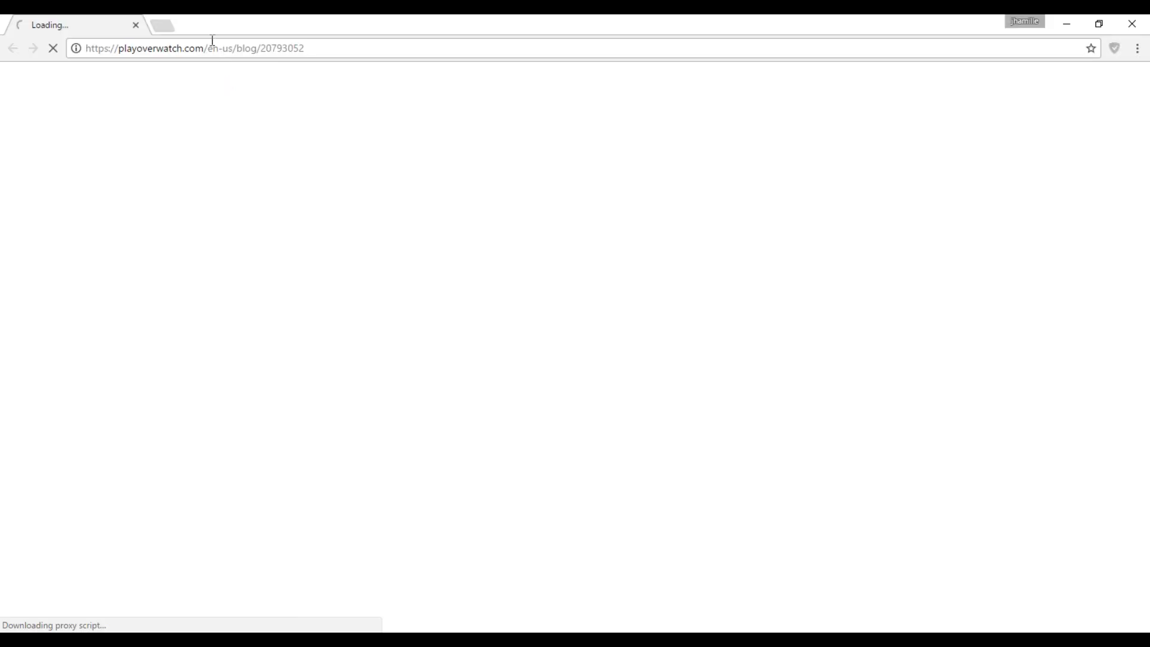
click(163, 26)
click(135, 25)
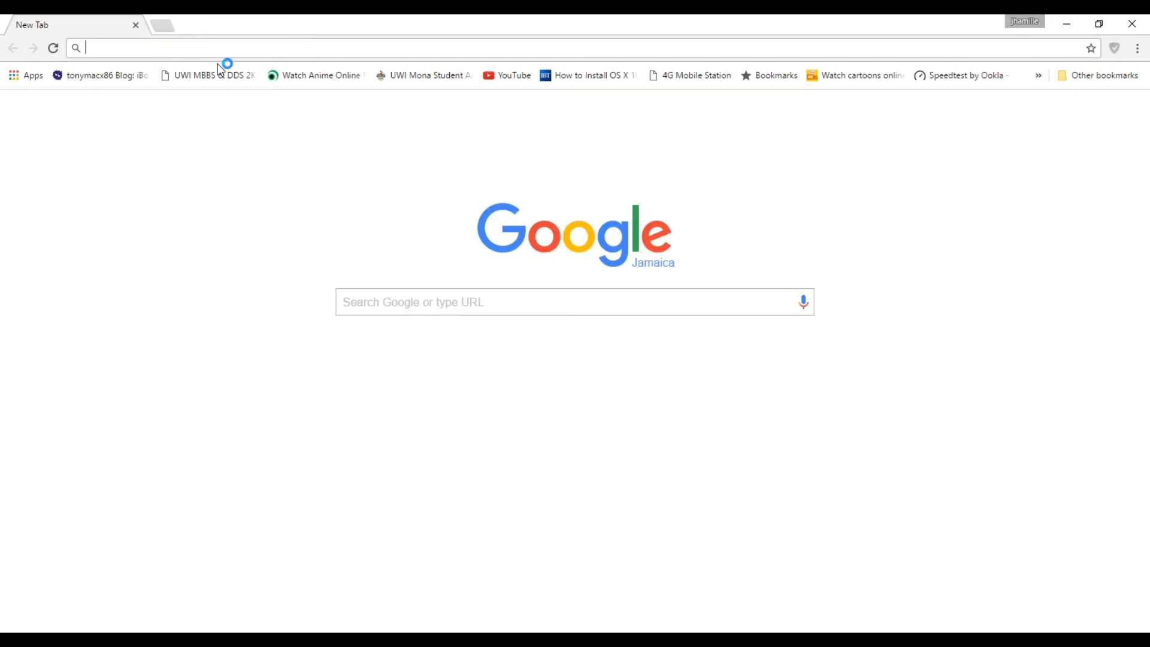
click(509, 74)
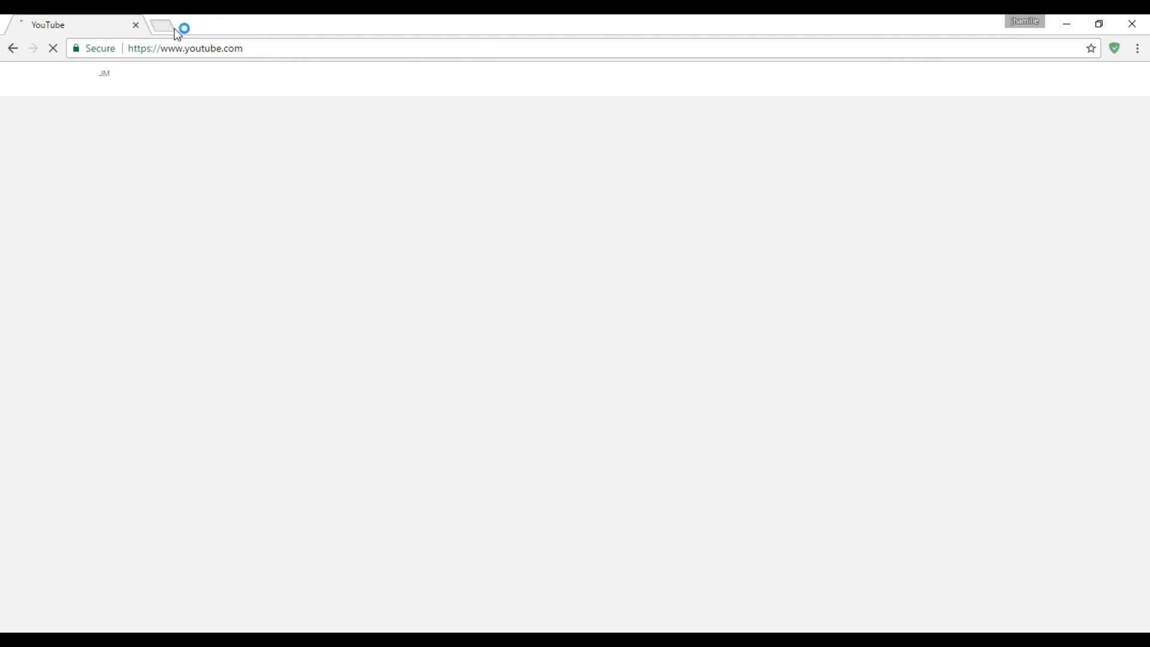
Step: Open the bookmarked Speedtest by Ookla in a second tab and run an internet speed test
click(174, 26)
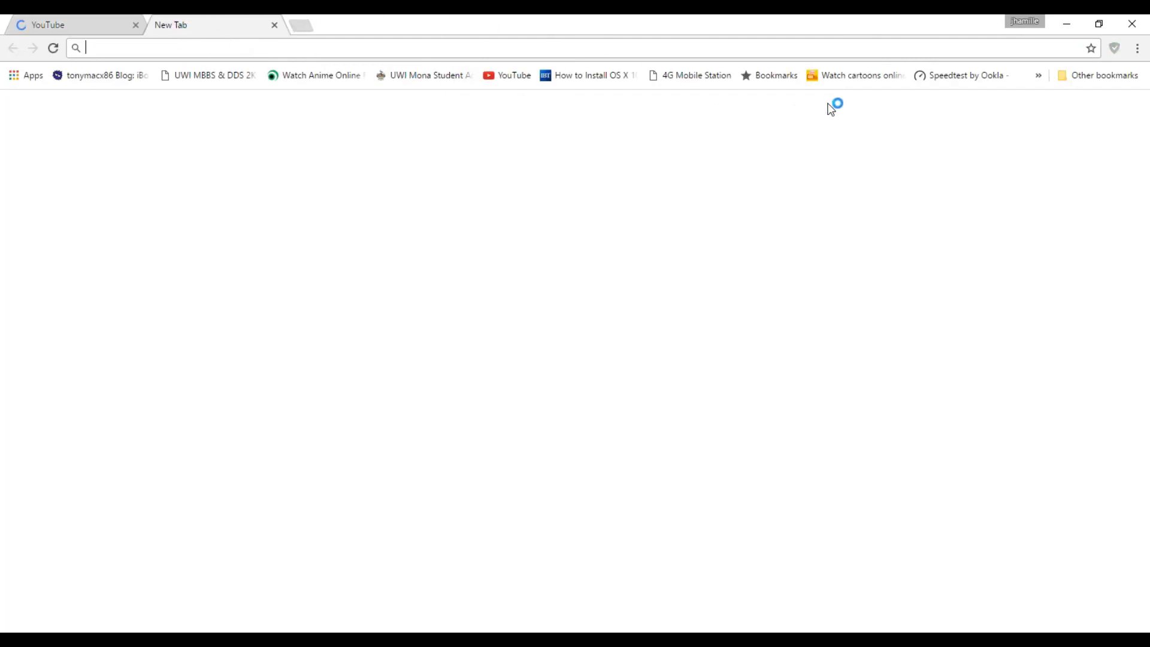
click(959, 76)
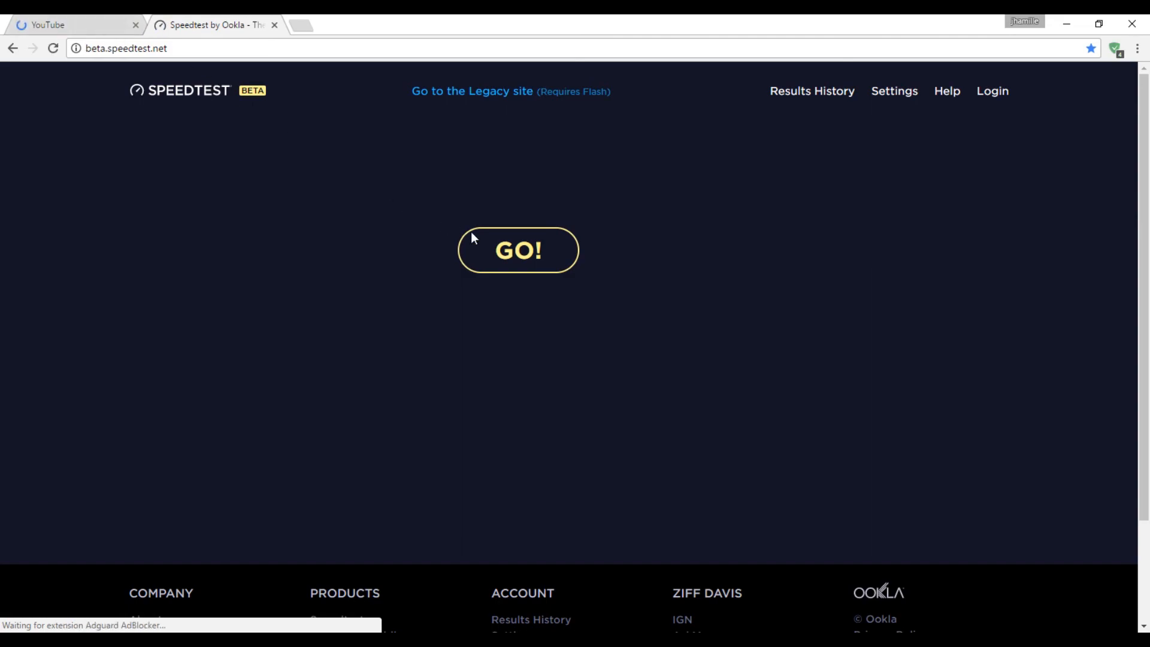
click(517, 253)
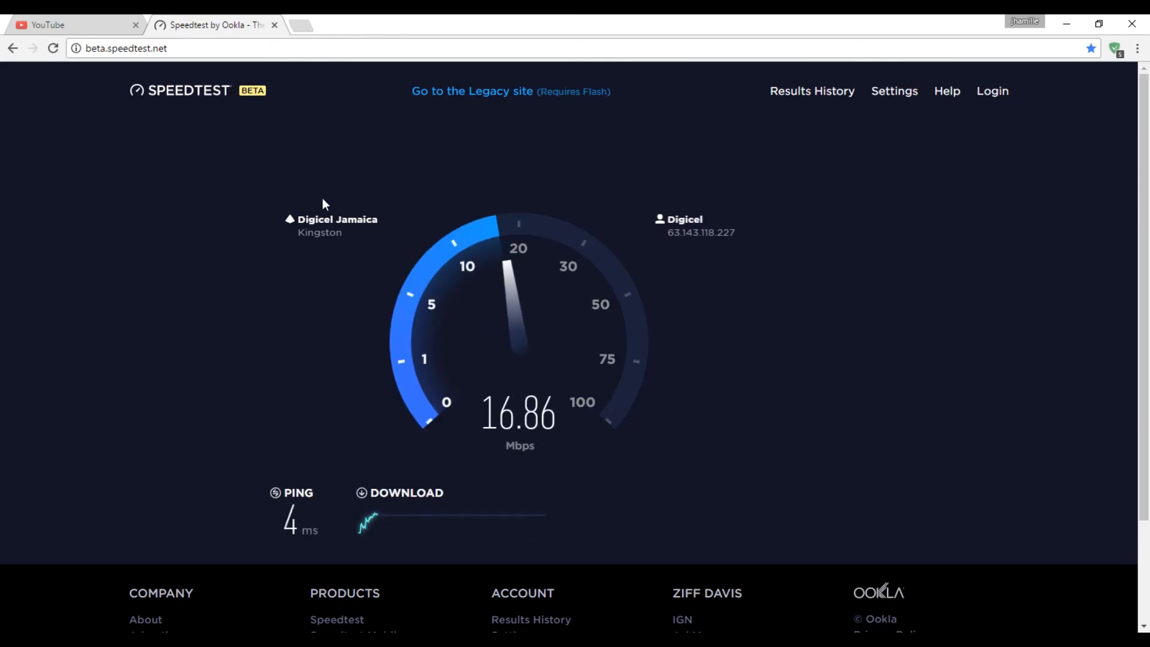
Step: Open YouTube's Creator Studio and go to the Live Streaming dashboard for Stream now
click(98, 25)
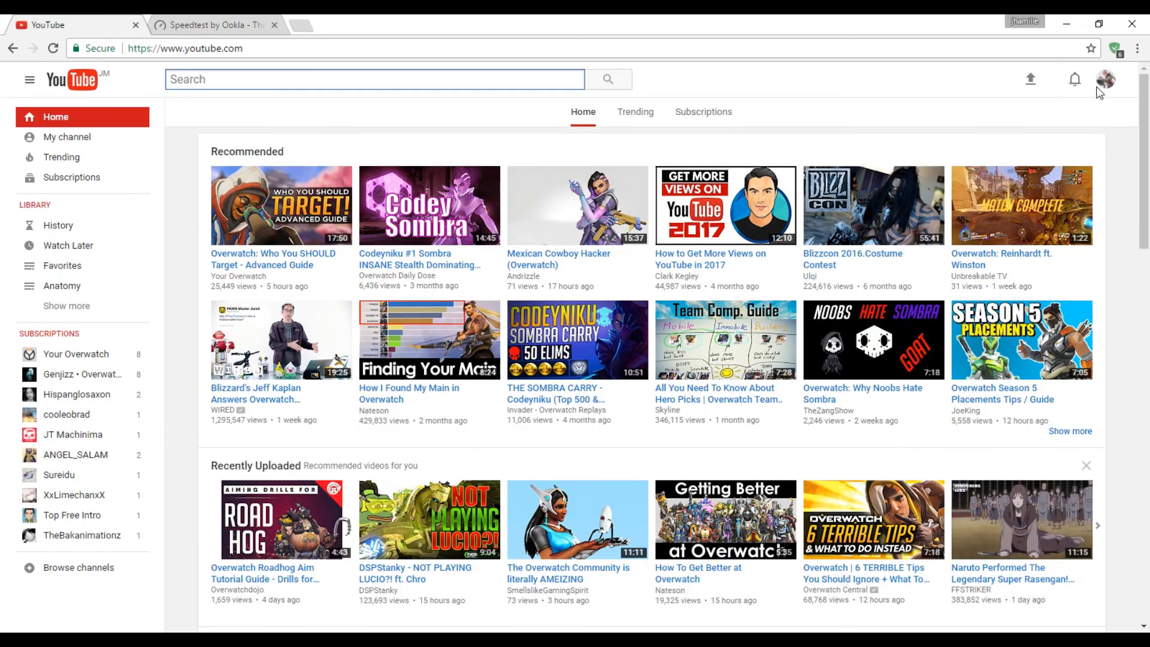
click(1104, 82)
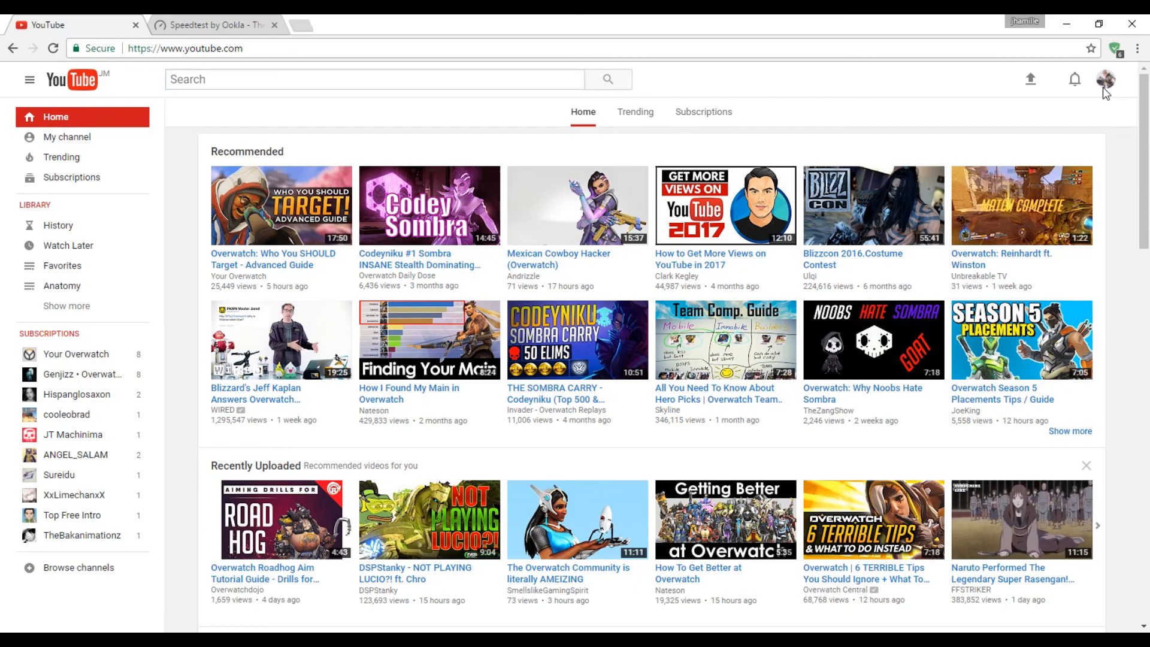
click(1001, 173)
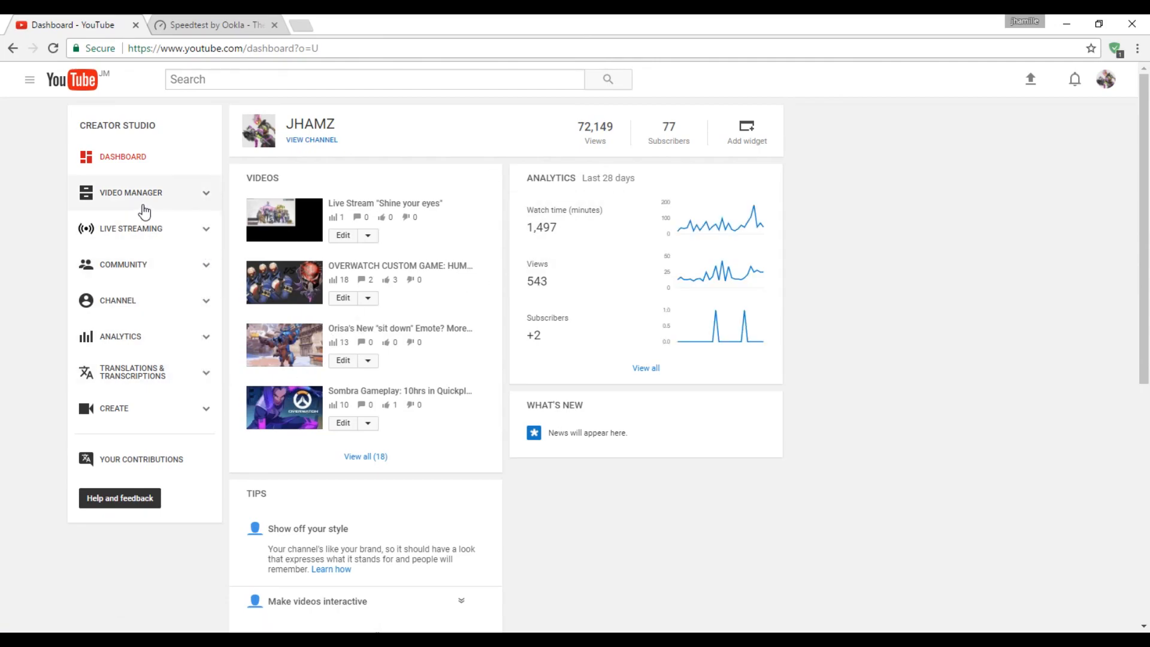
click(141, 230)
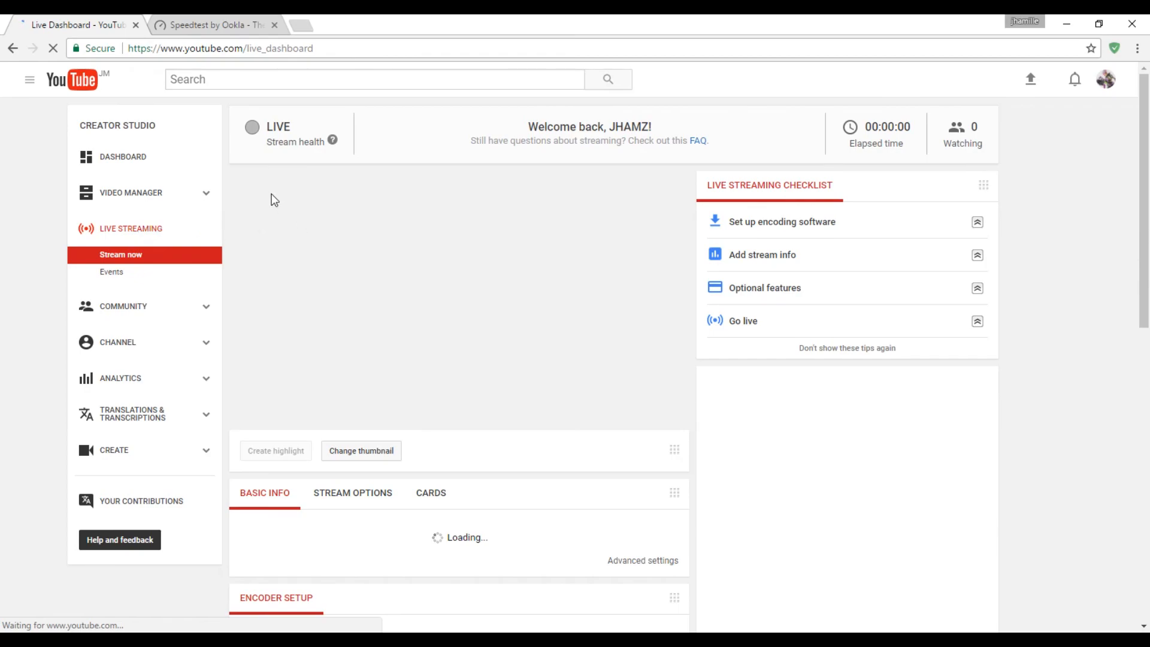
click(1098, 24)
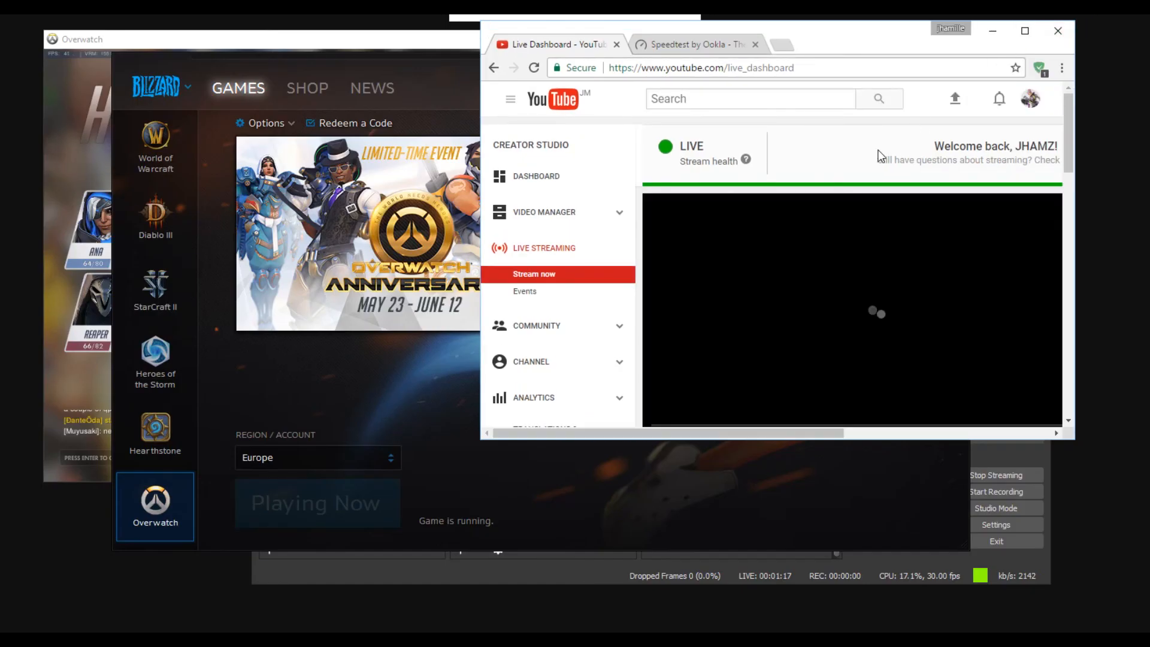
click(1025, 32)
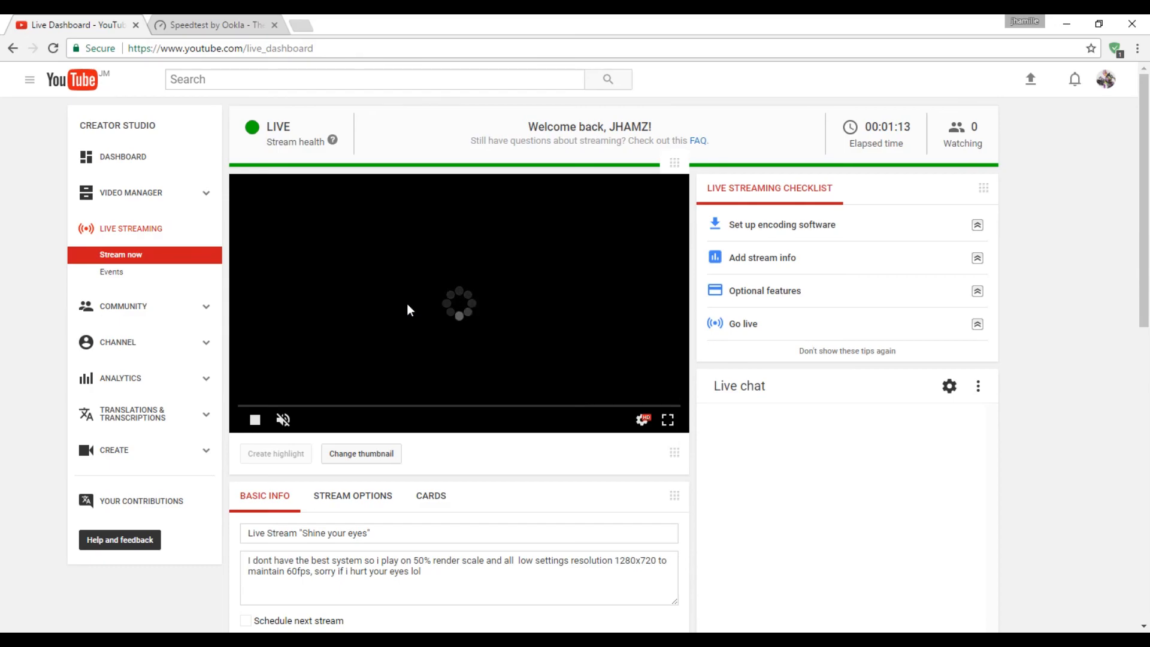
Step: Check the speed test result, return to the YouTube Live Dashboard, and view the stream preview in full screen
click(224, 24)
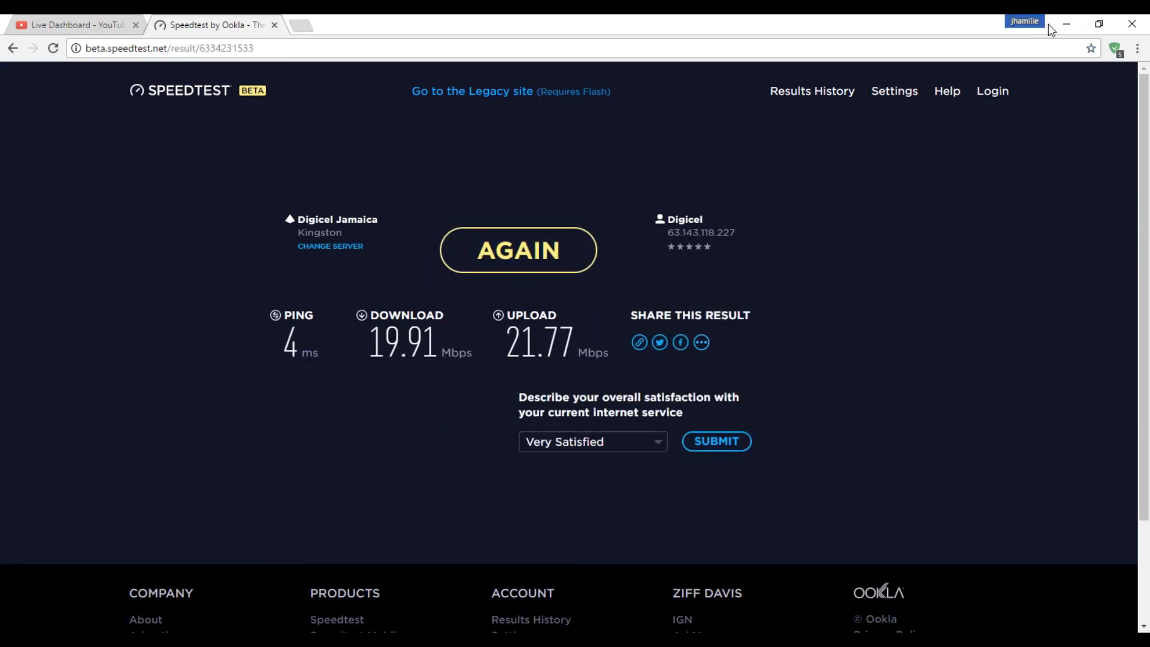
click(1099, 23)
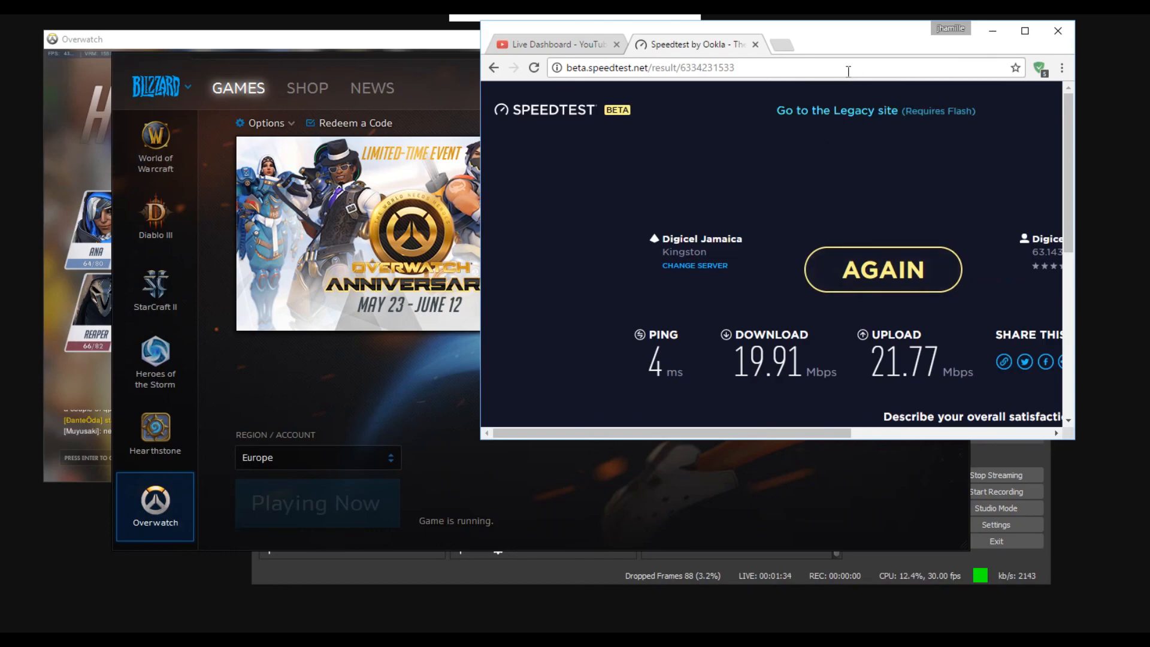
click(576, 42)
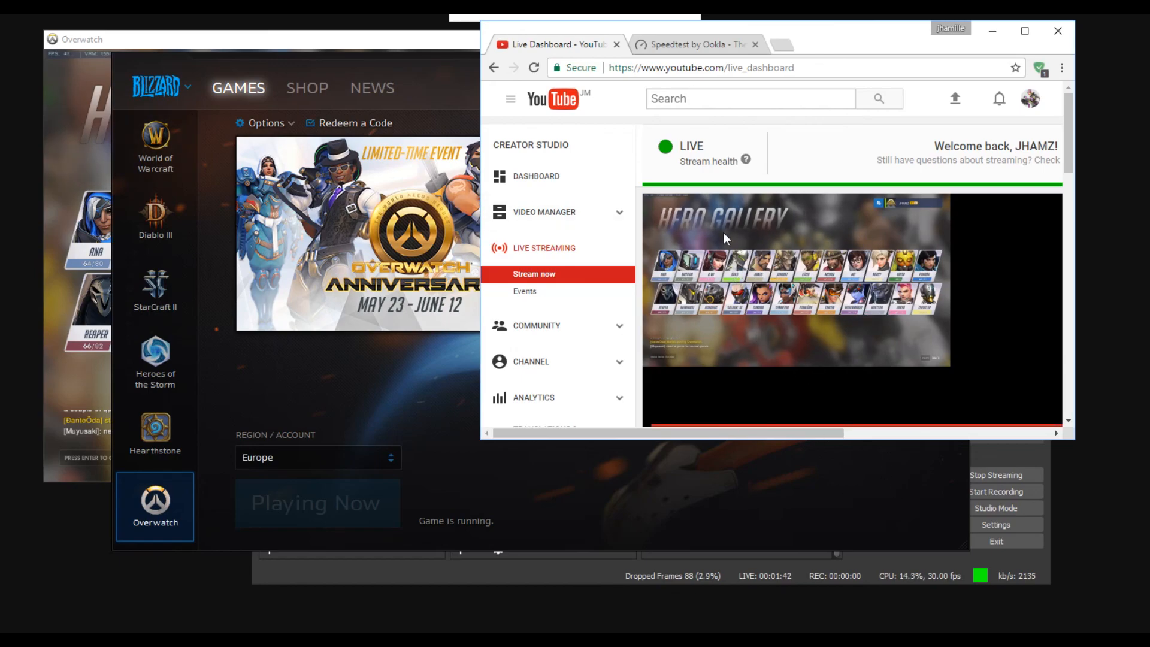
click(1025, 31)
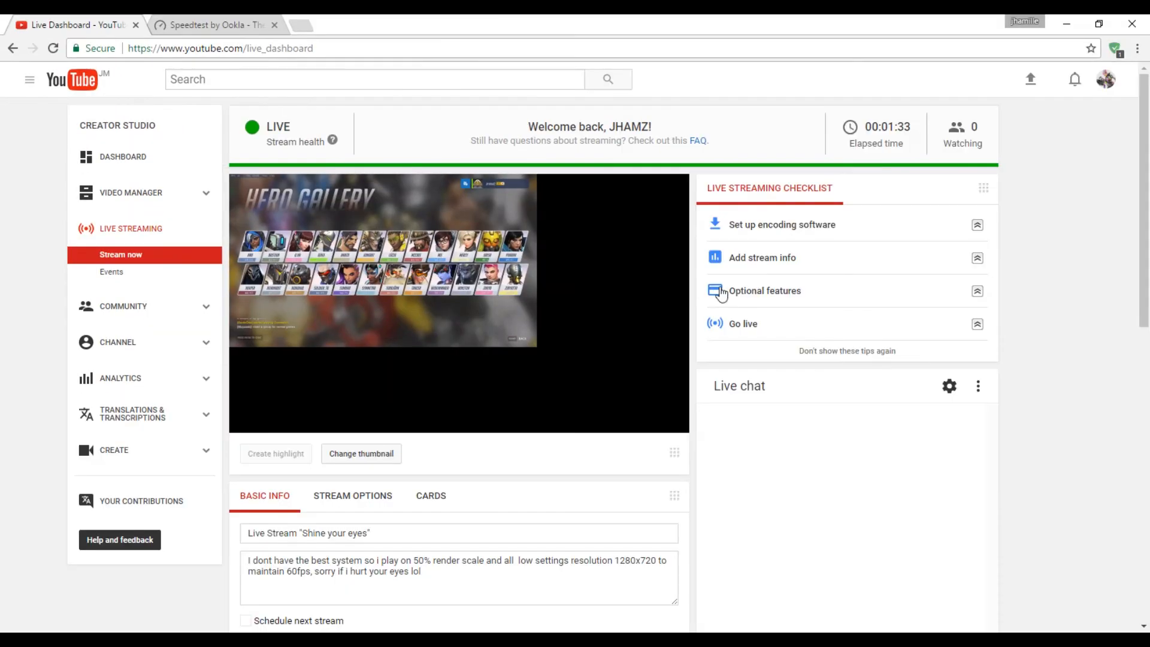
click(667, 419)
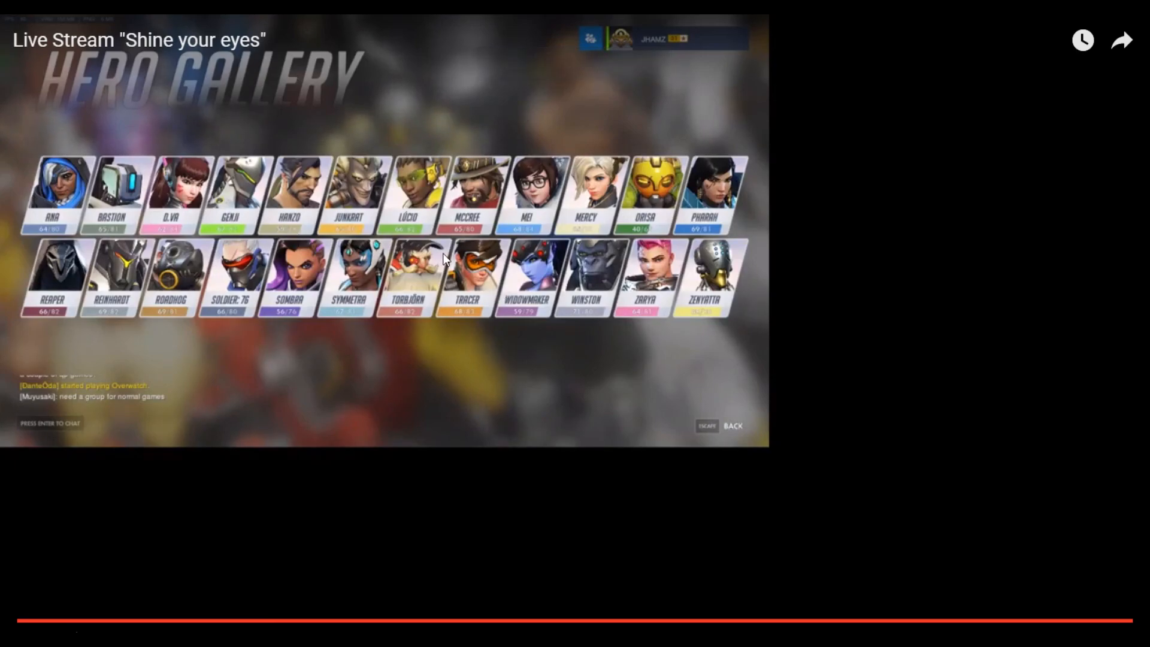
click(1124, 634)
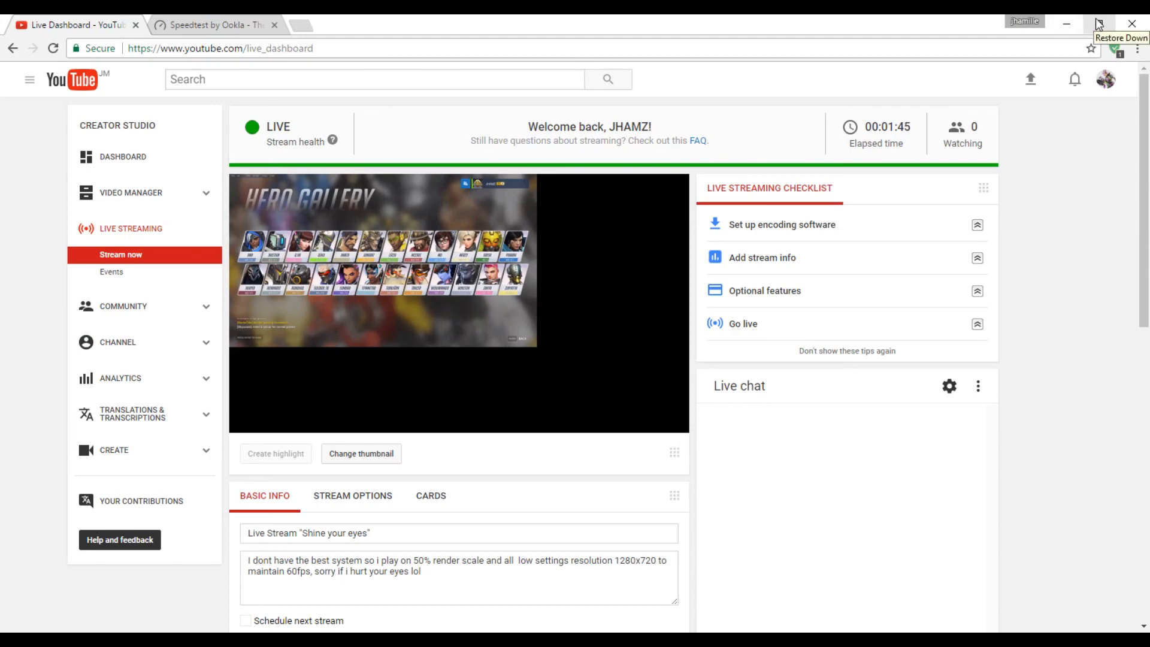
click(1099, 23)
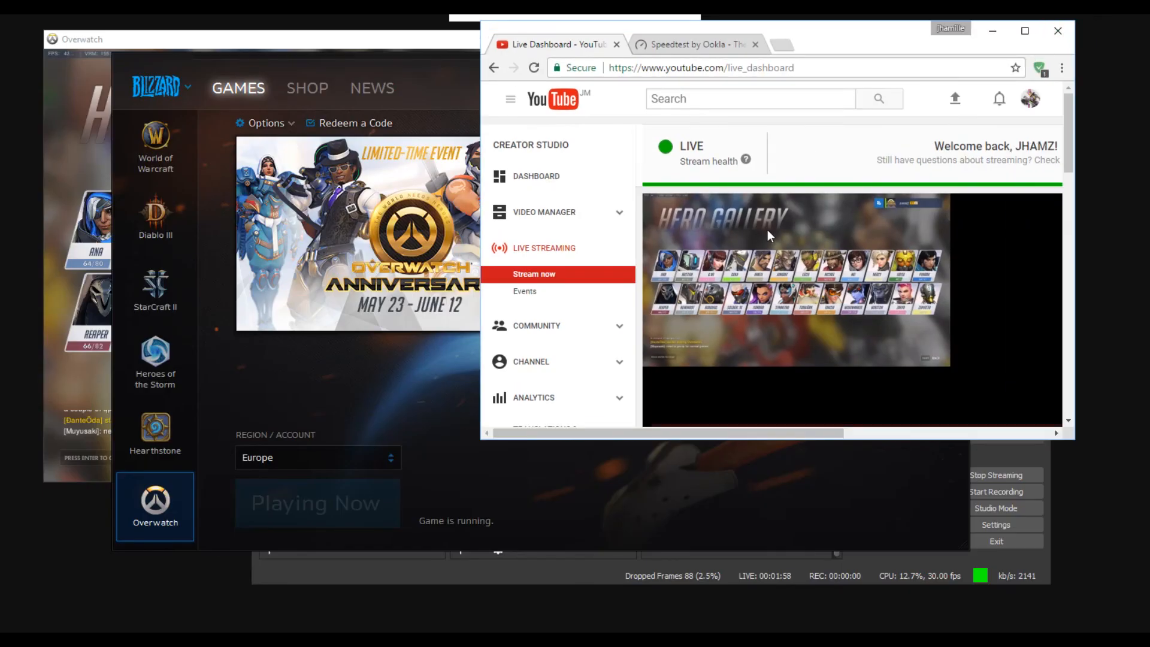
Step: Bring up the speed test result again, switch to OBS Studio, and open its Output settings to review the streaming bitrate
click(743, 46)
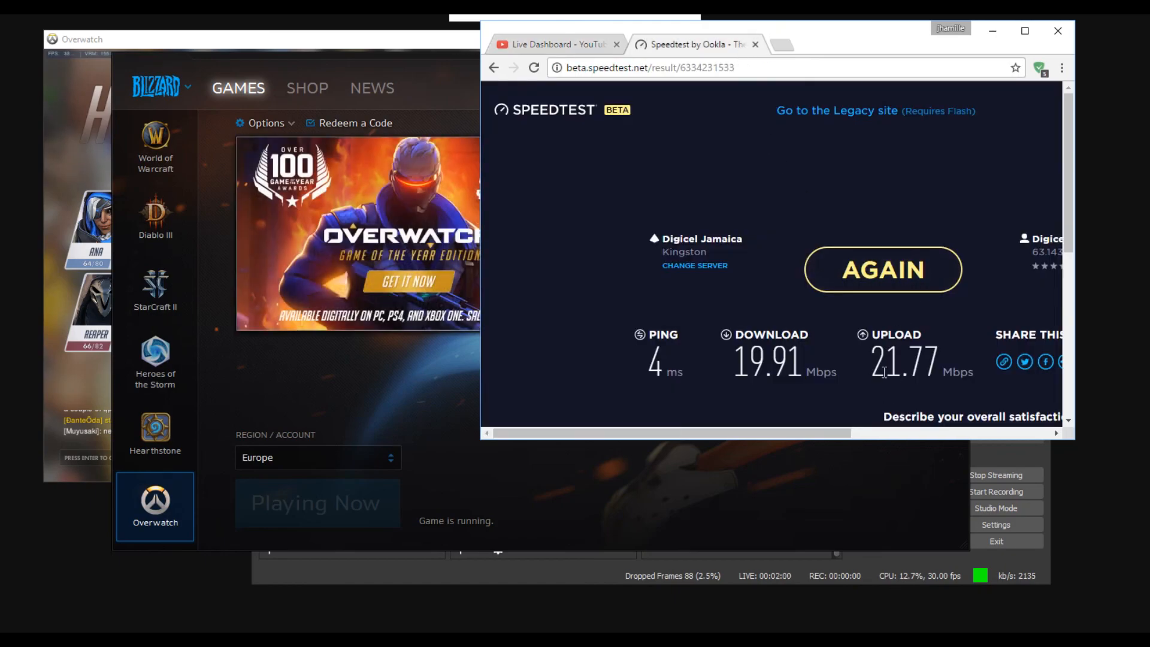
click(1010, 526)
click(1010, 525)
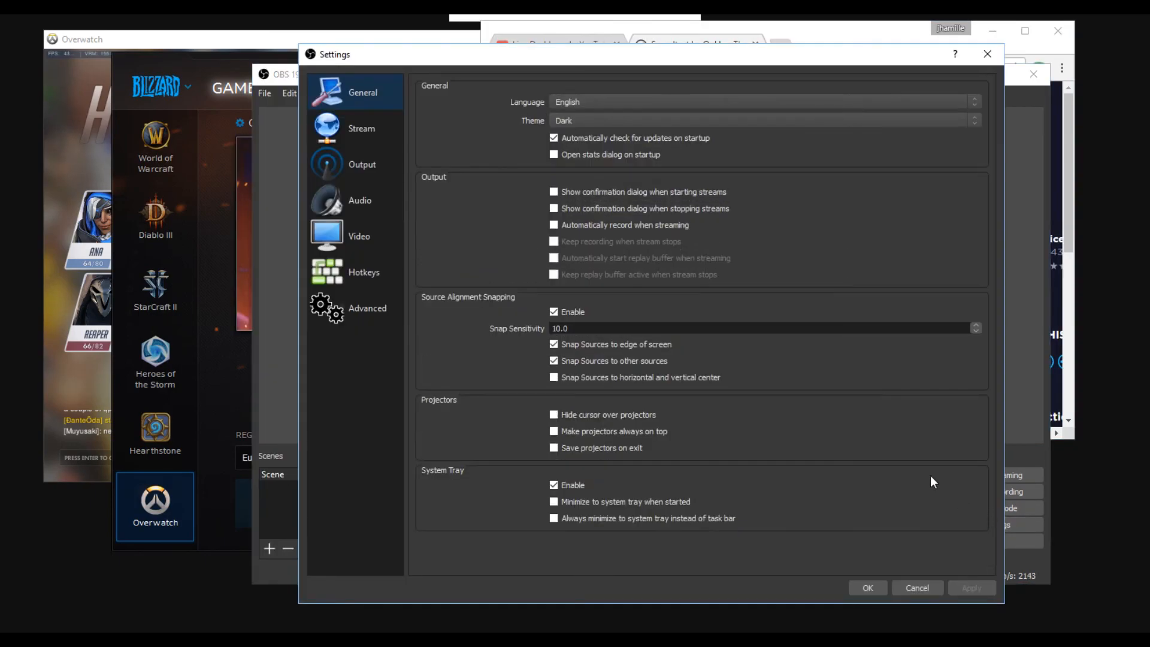
click(357, 154)
click(368, 128)
click(362, 198)
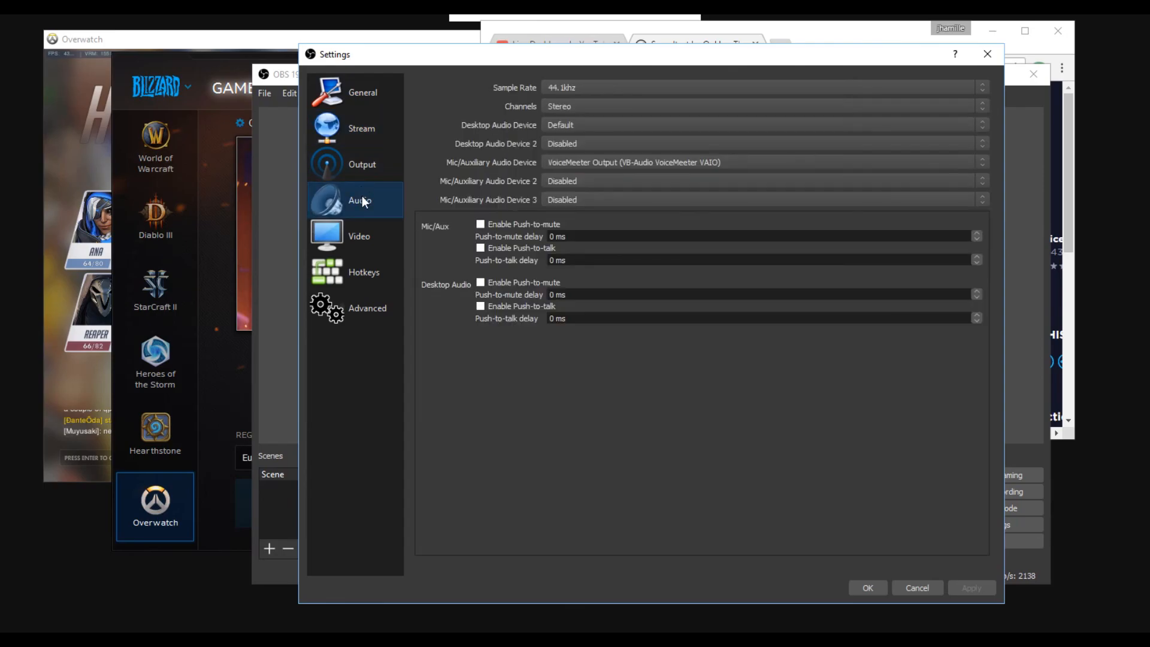
click(354, 160)
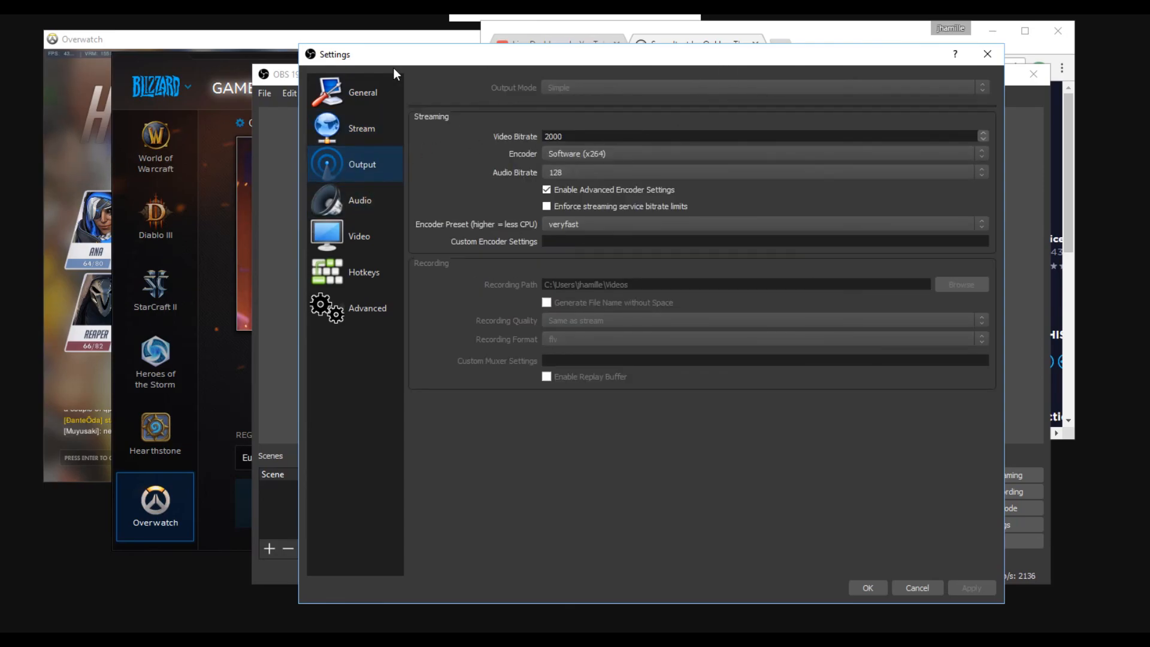
Step: Arrange the Output settings and the speed test result side by side to compare the video bitrate with the upload speed
drag(649, 59, 0, 79)
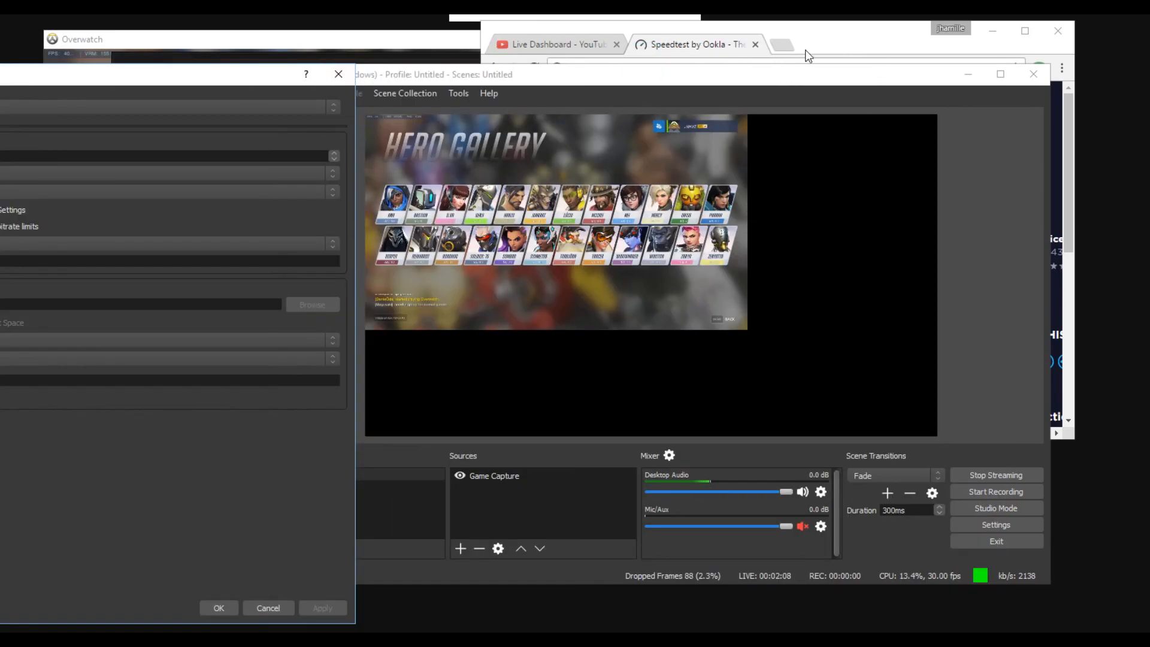
drag(209, 80, 407, 70)
click(847, 44)
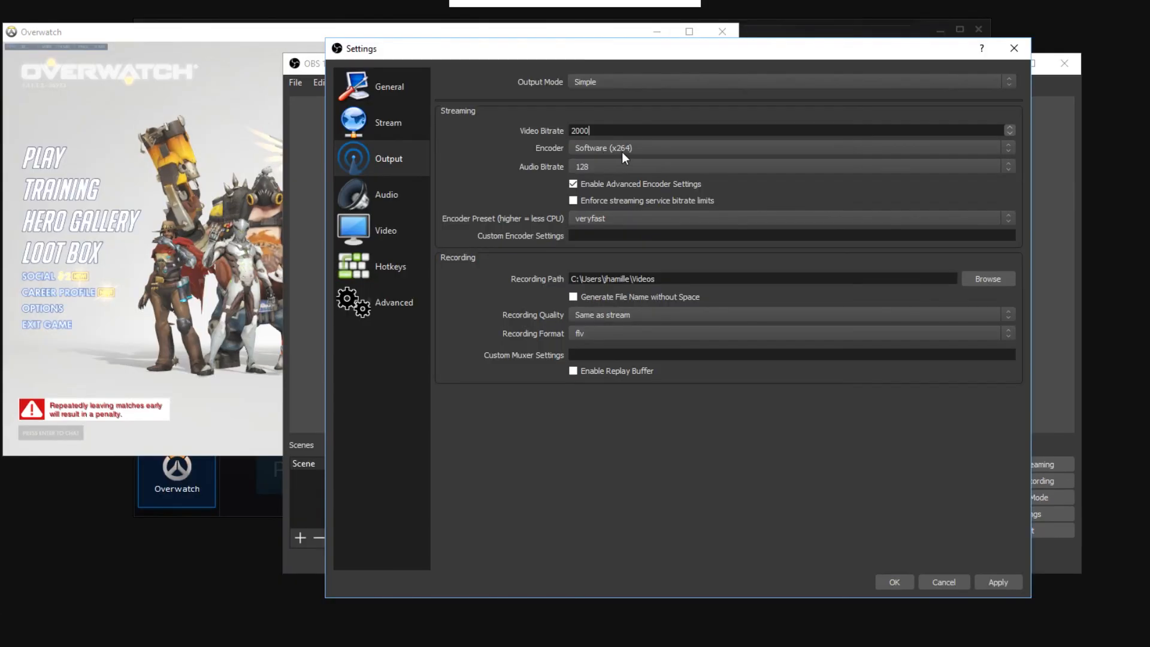
Step: Review the available streaming encoders and audio bitrates in the Output settings
click(622, 152)
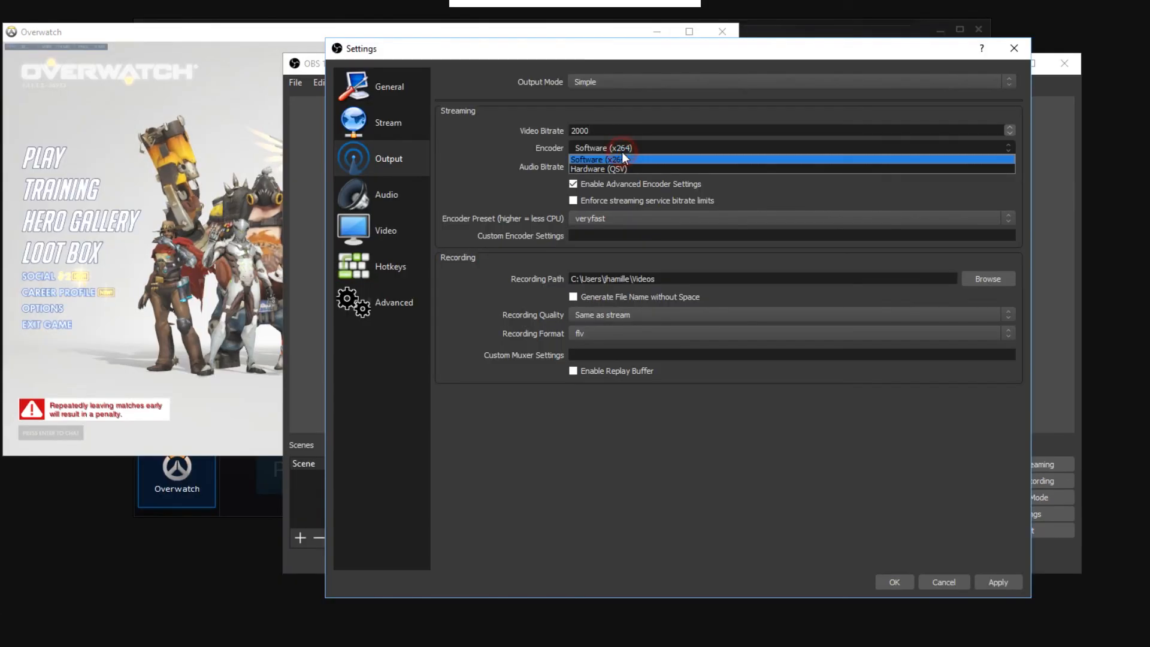
click(681, 150)
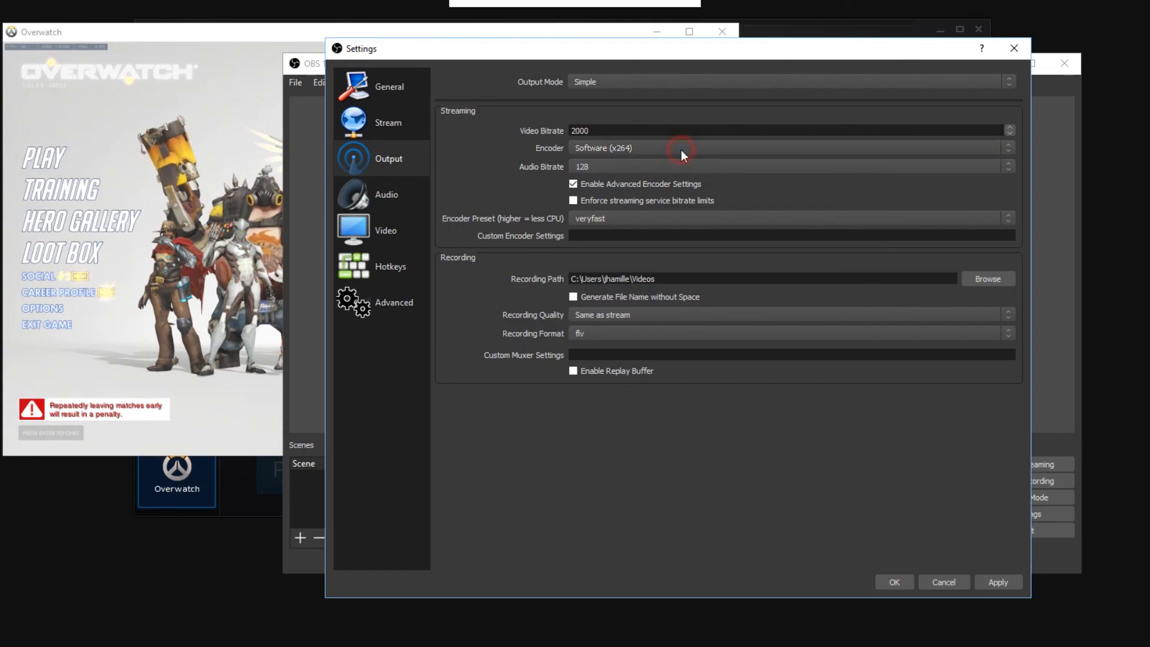
click(600, 166)
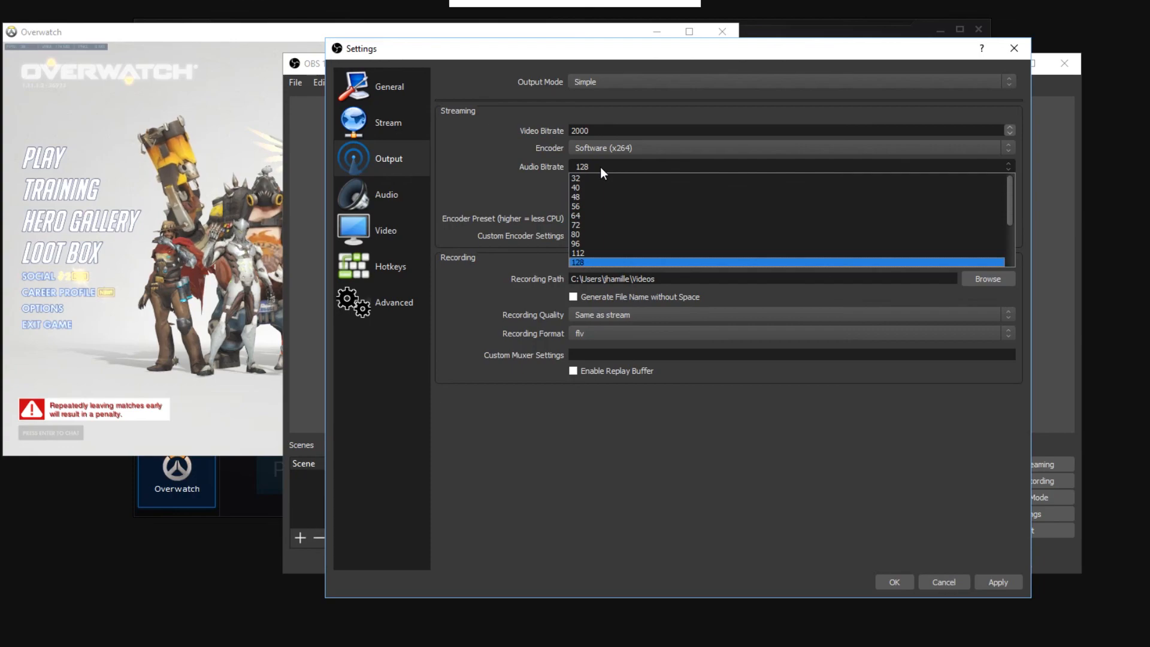
click(600, 166)
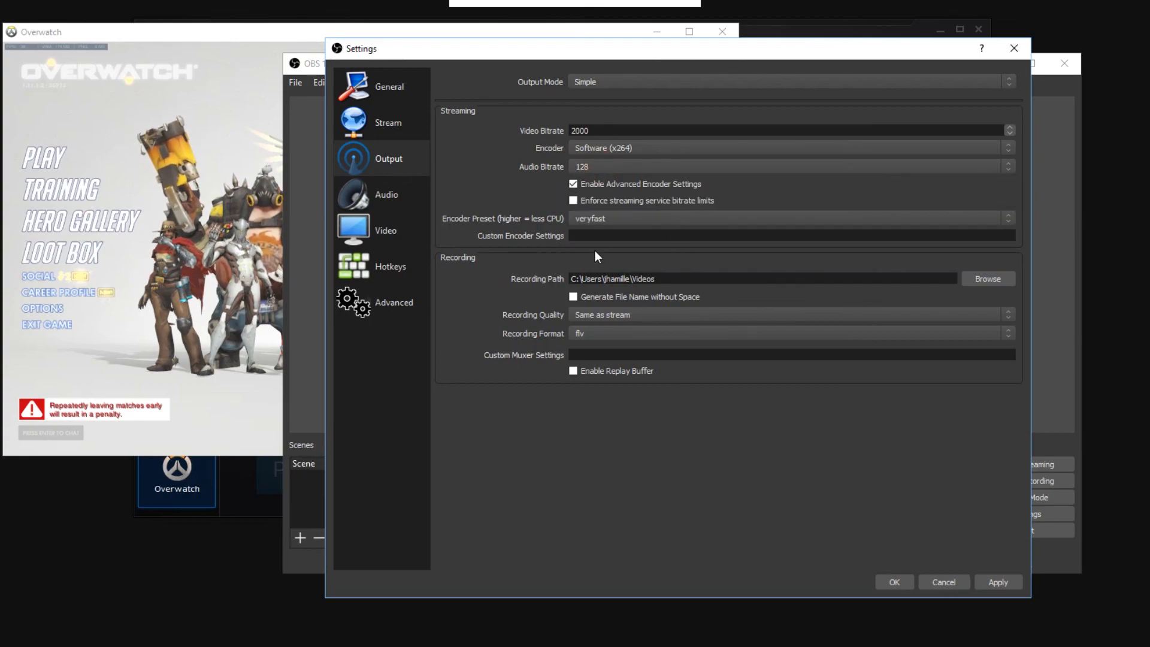
Step: Look through the encoder presets for streaming and choose veryfast
click(585, 220)
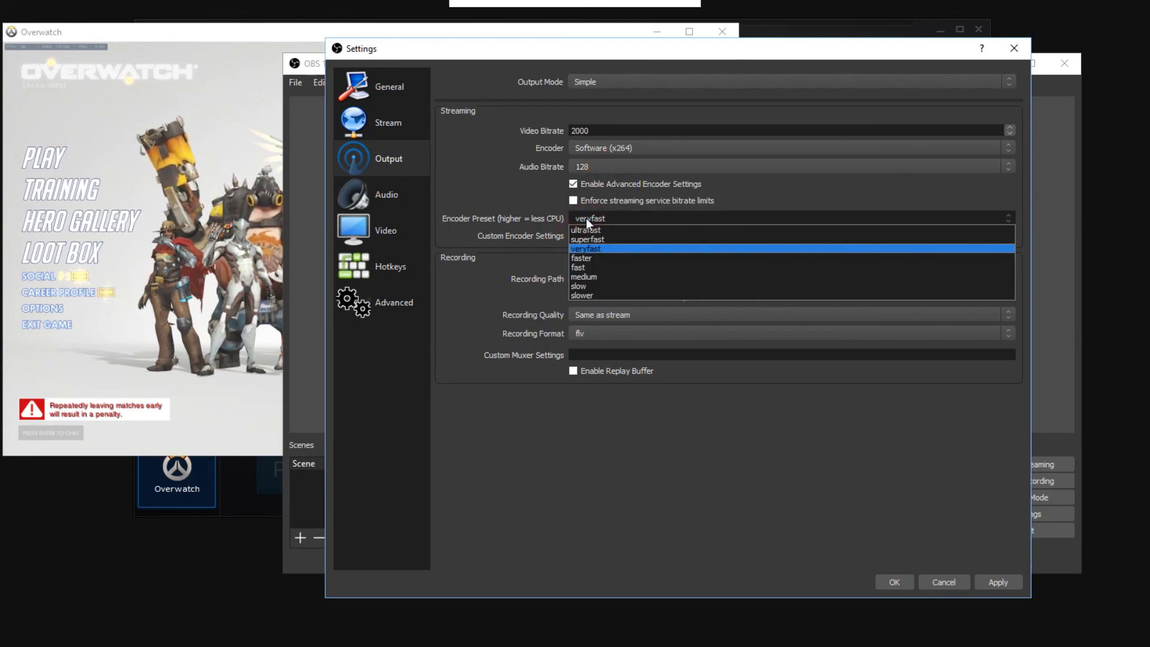
click(586, 219)
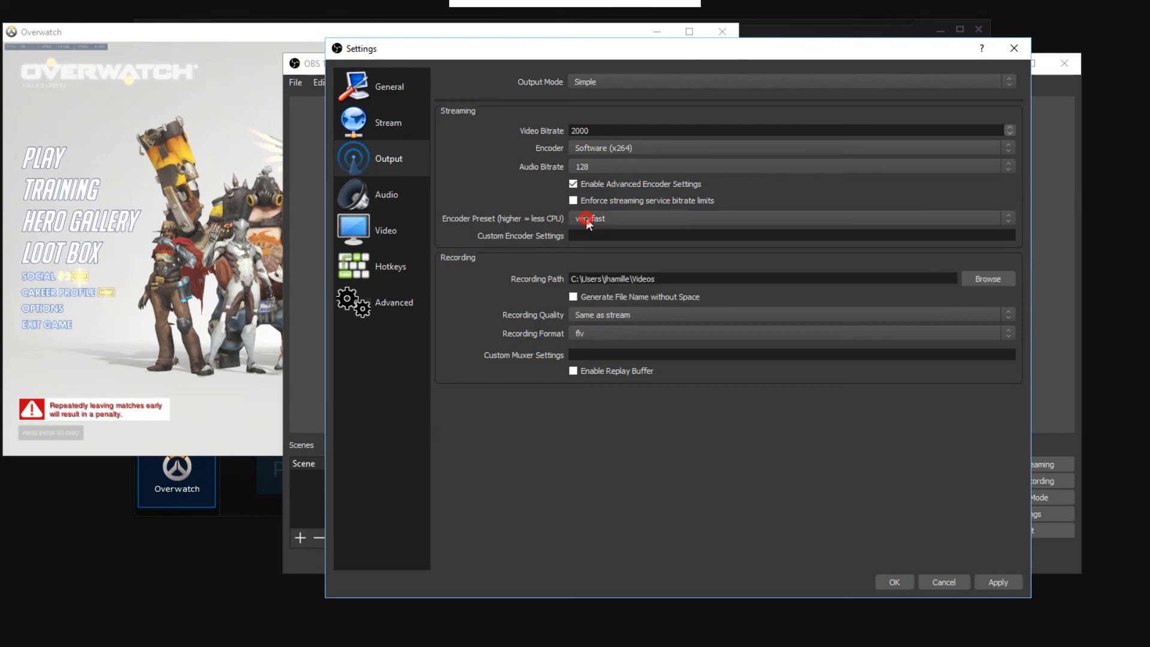
click(586, 218)
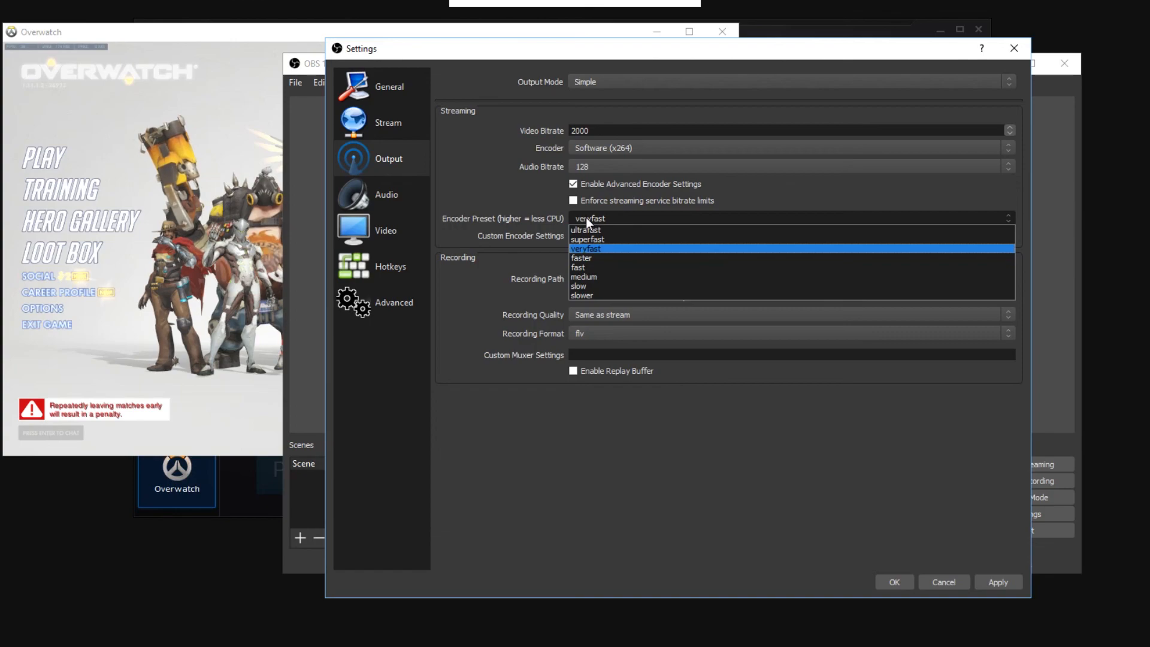
click(597, 247)
click(606, 226)
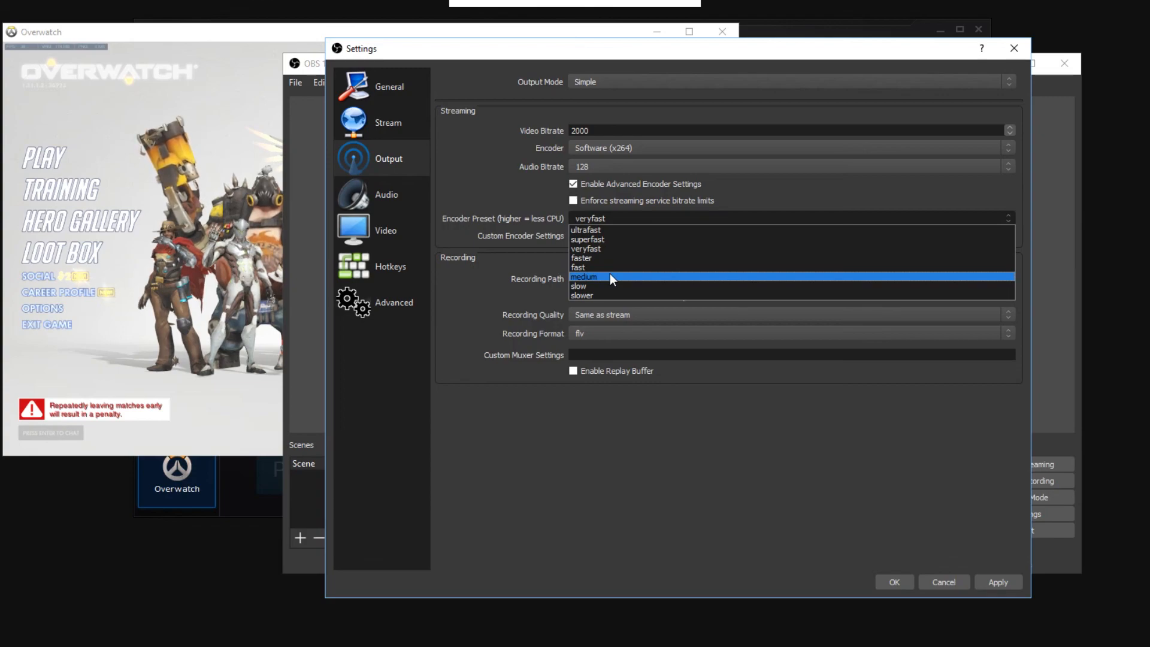
click(483, 222)
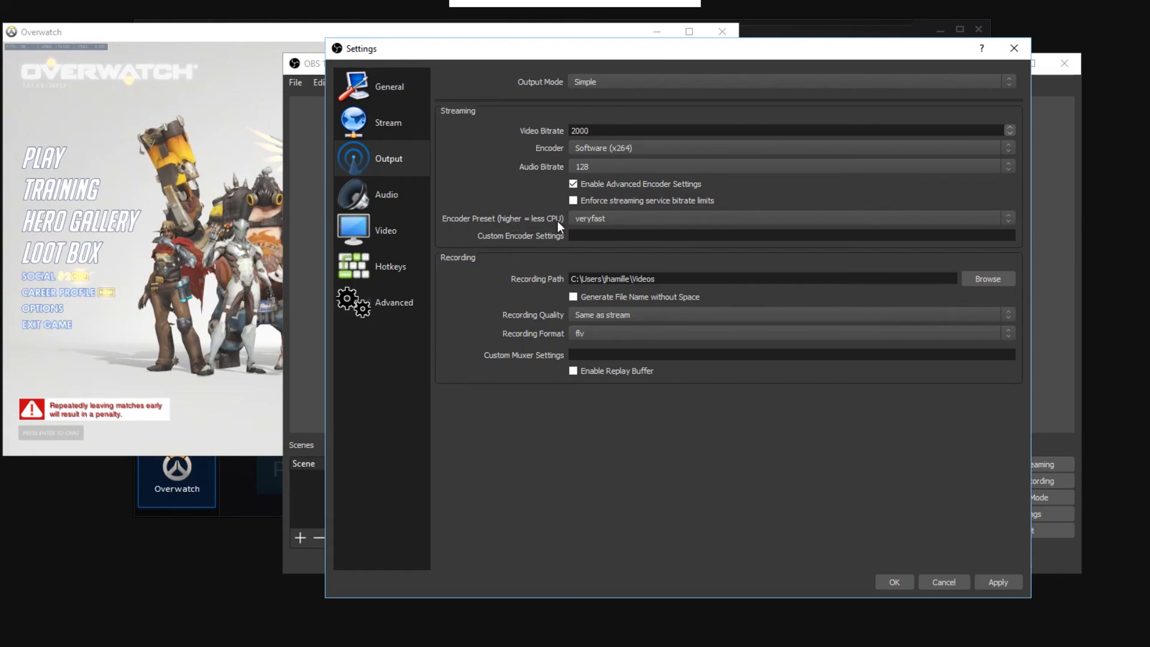
click(614, 219)
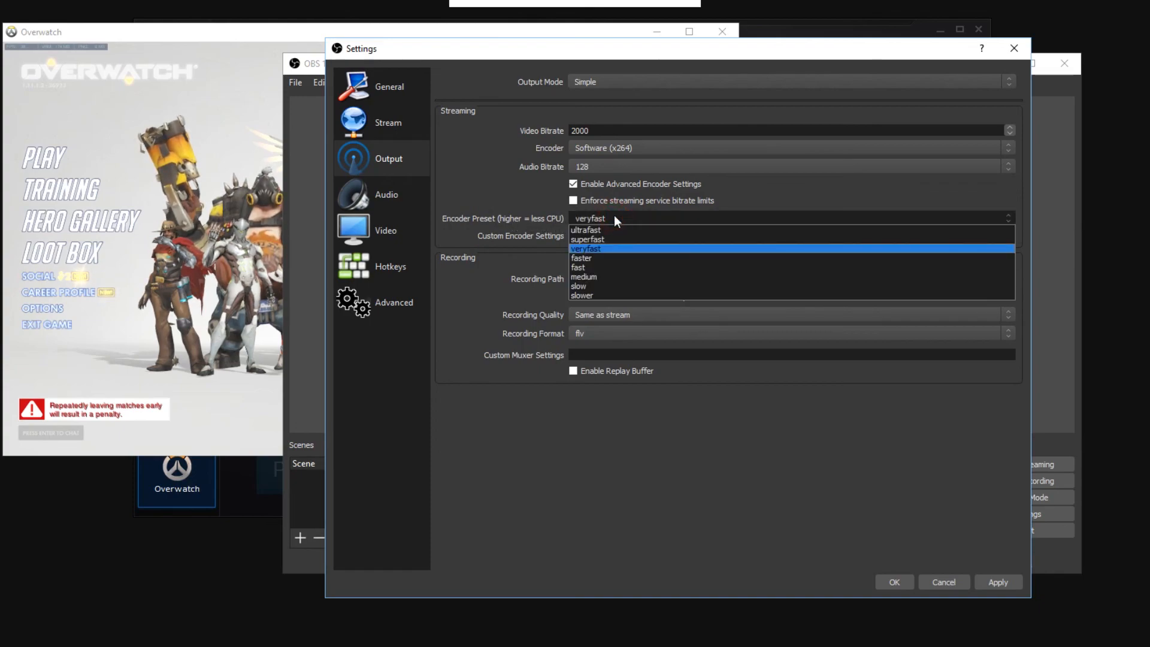
click(615, 219)
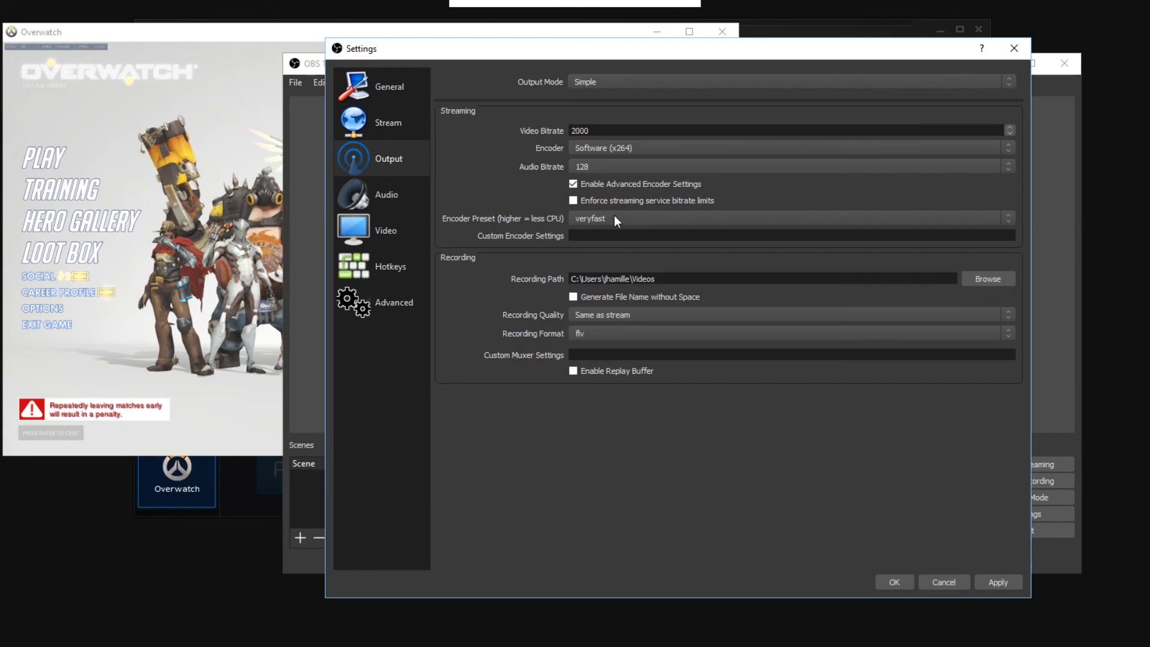
click(601, 218)
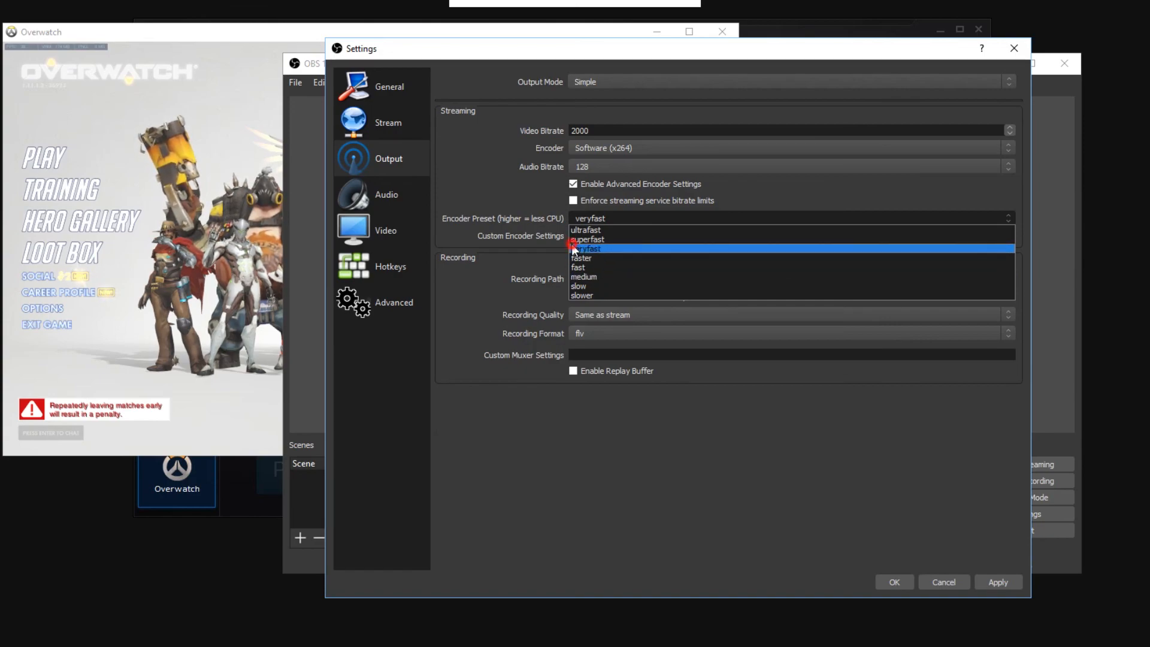
click(617, 247)
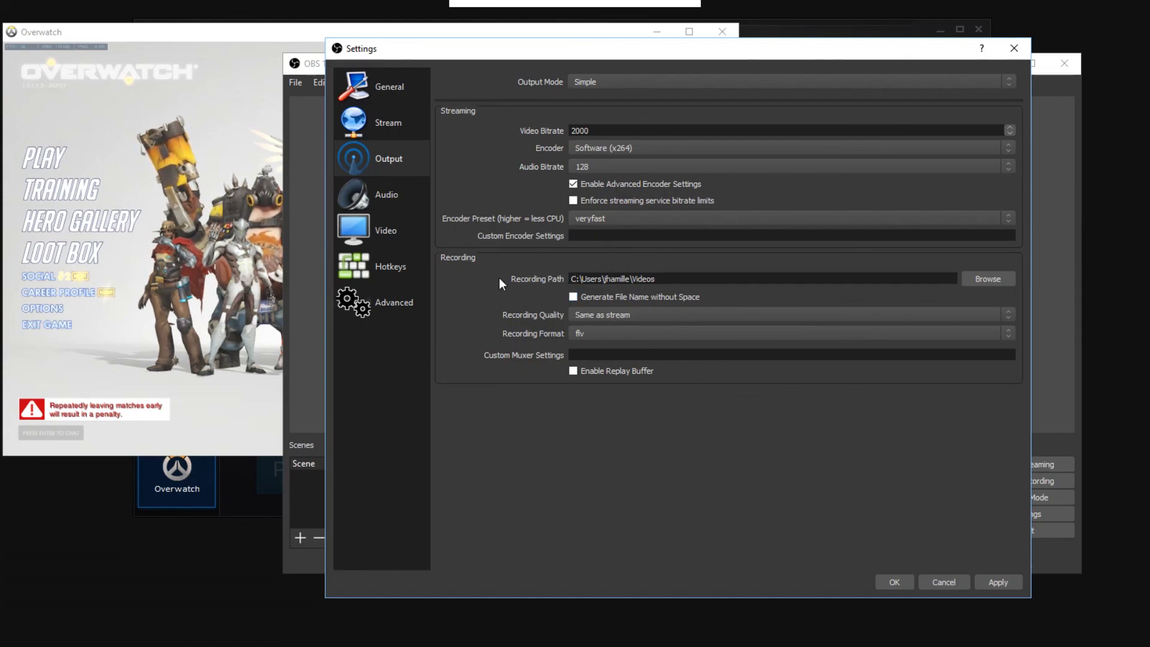
Step: In the Video settings, set both the base canvas resolution and the output scaled resolution to 1600x900
click(365, 204)
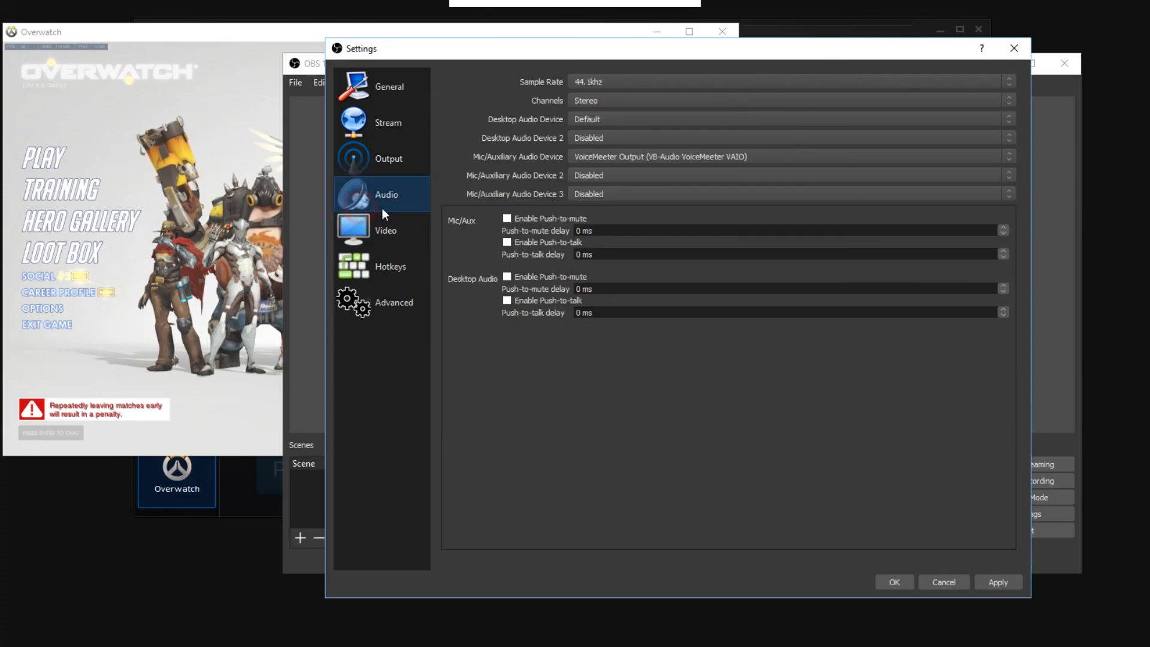
click(389, 225)
drag(591, 56, 595, 83)
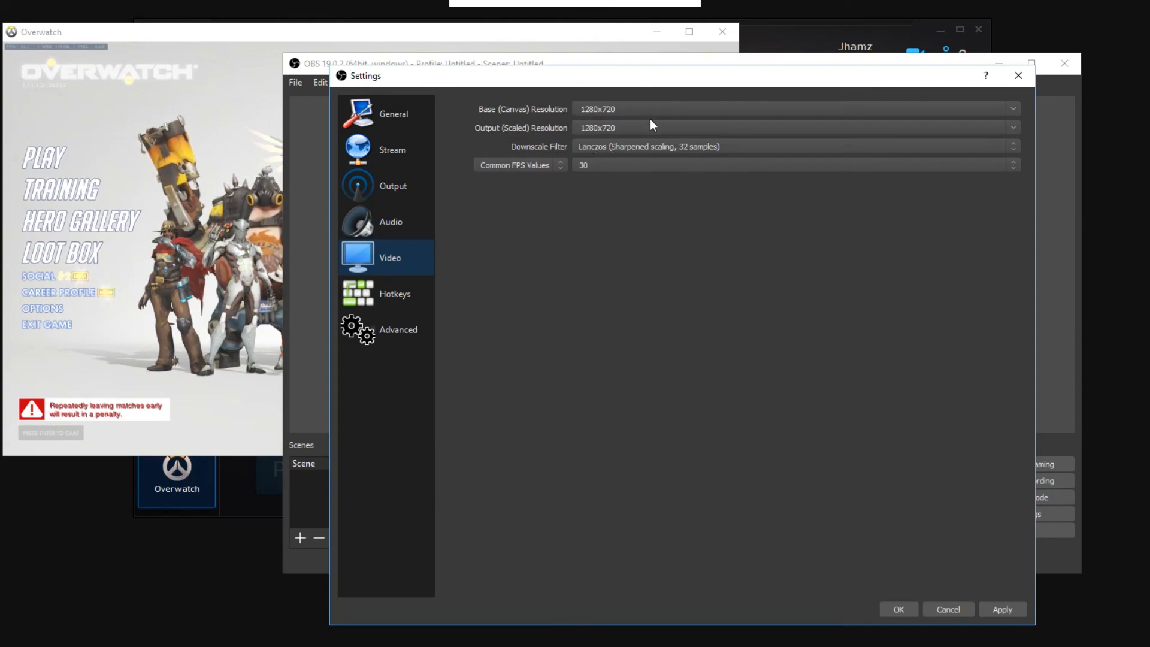
click(1018, 113)
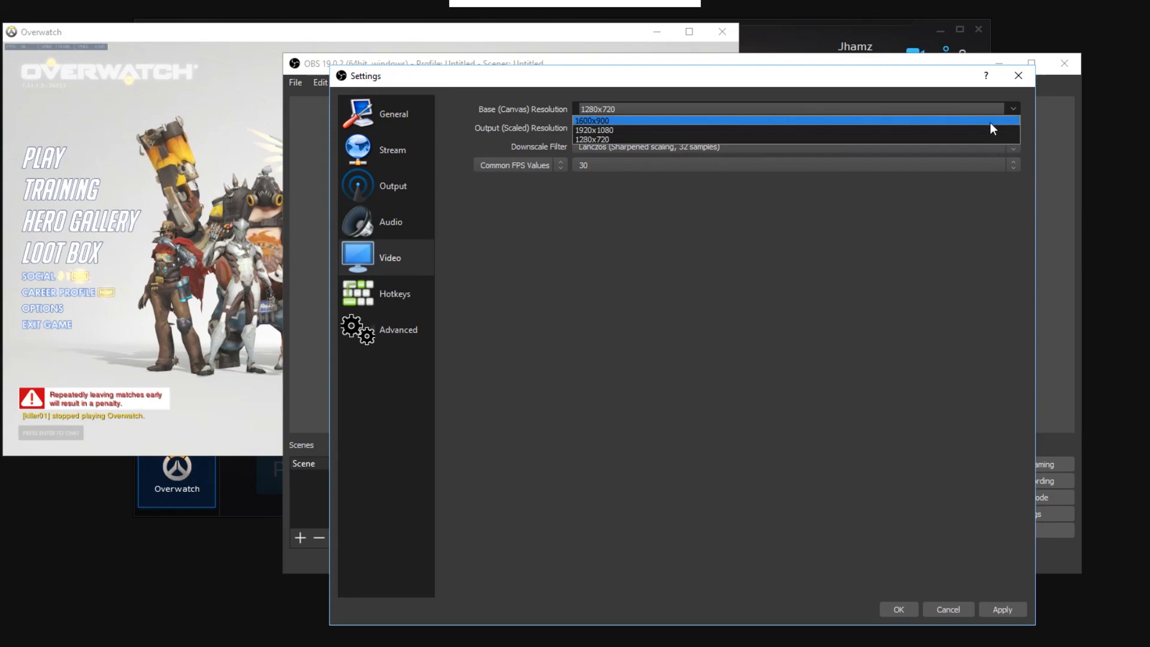
click(990, 123)
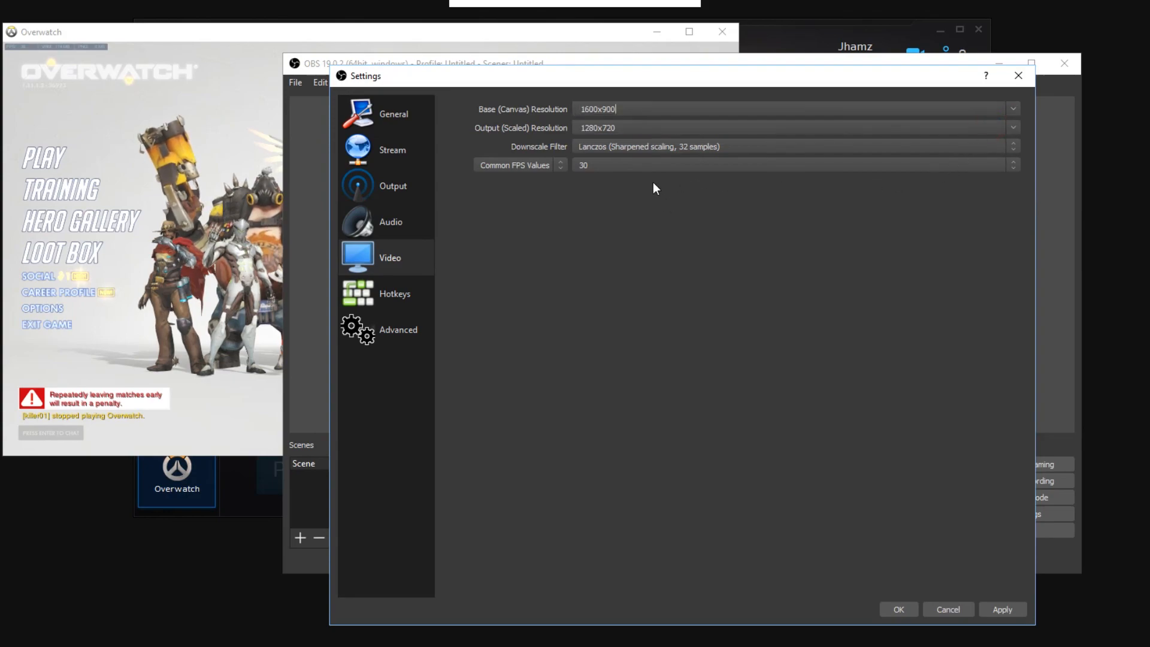
click(1011, 129)
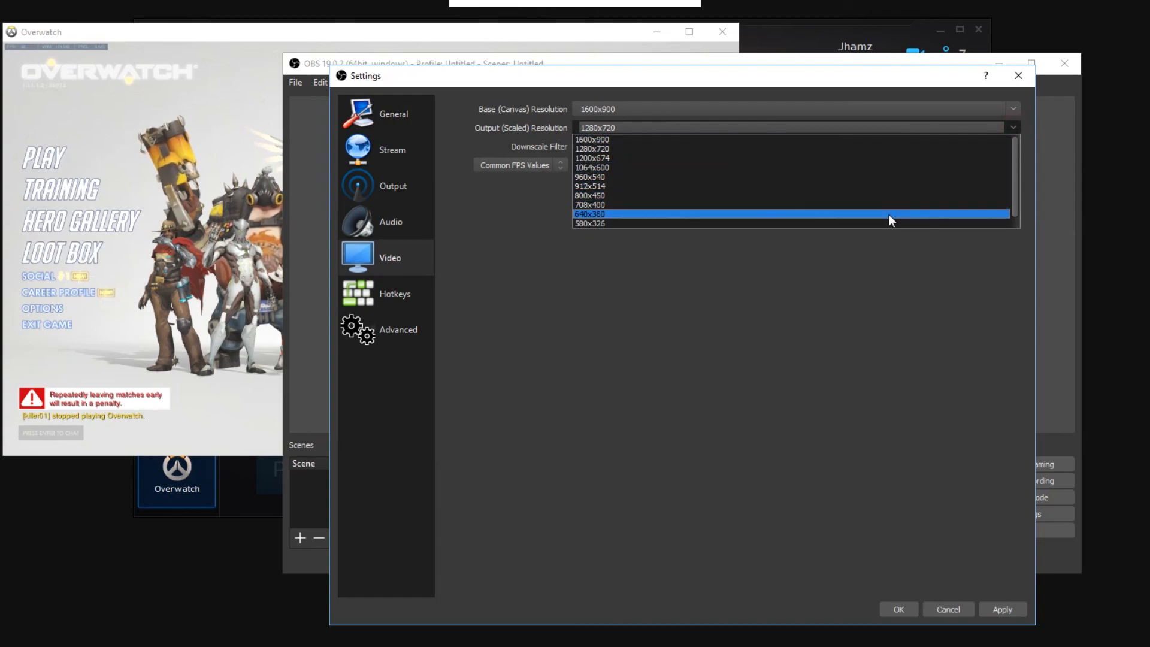
click(850, 137)
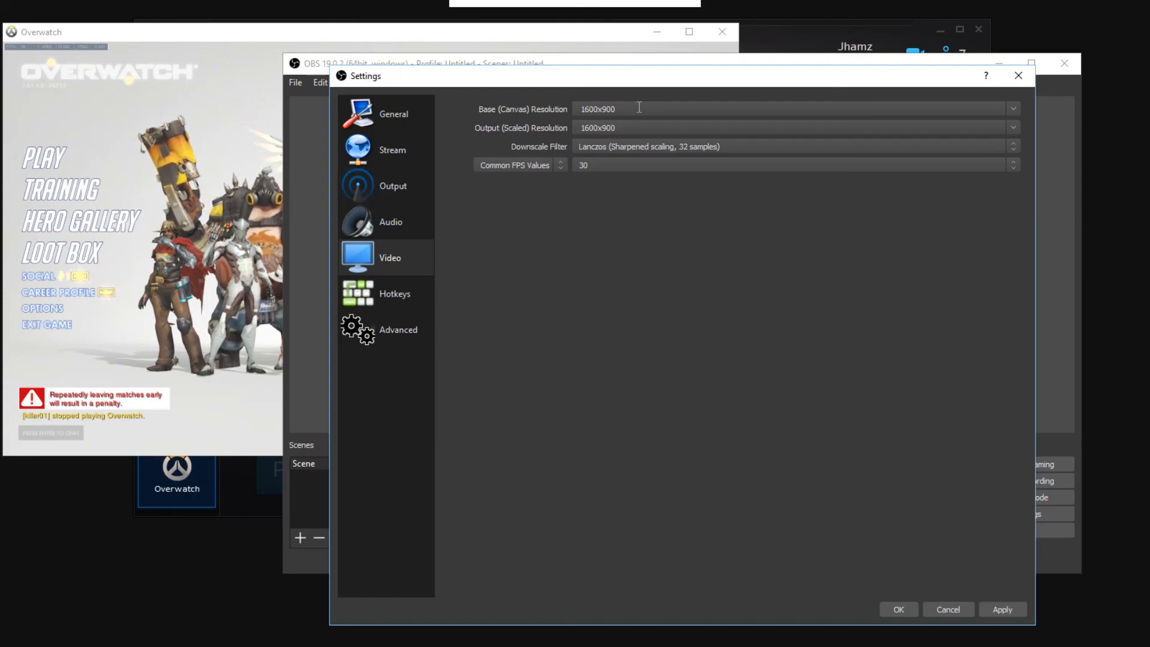
click(1013, 129)
click(1016, 134)
click(317, 134)
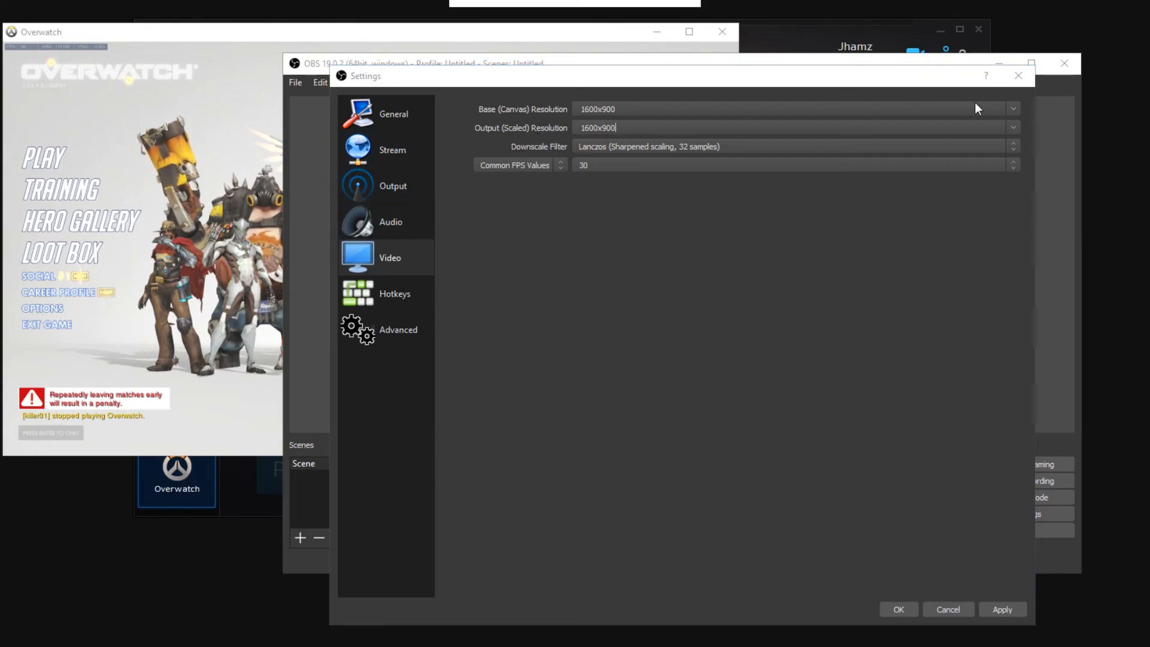
Step: Review the available downscale filters, from Bilinear to Lanczos, in the Video settings
click(666, 153)
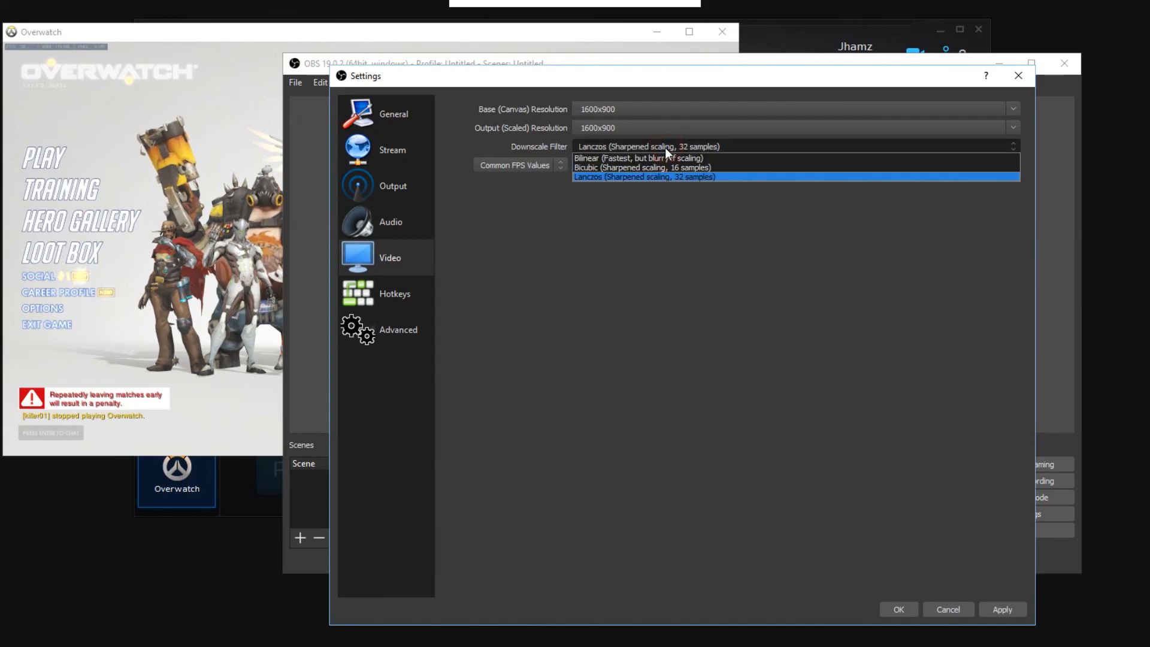
click(665, 147)
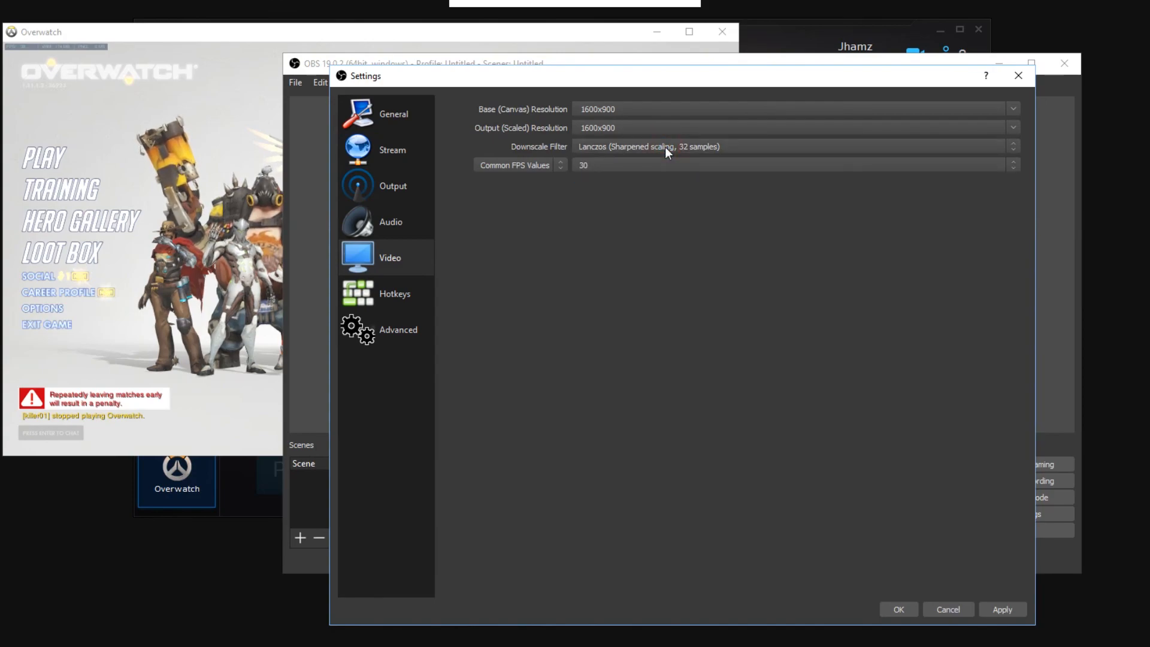
click(665, 146)
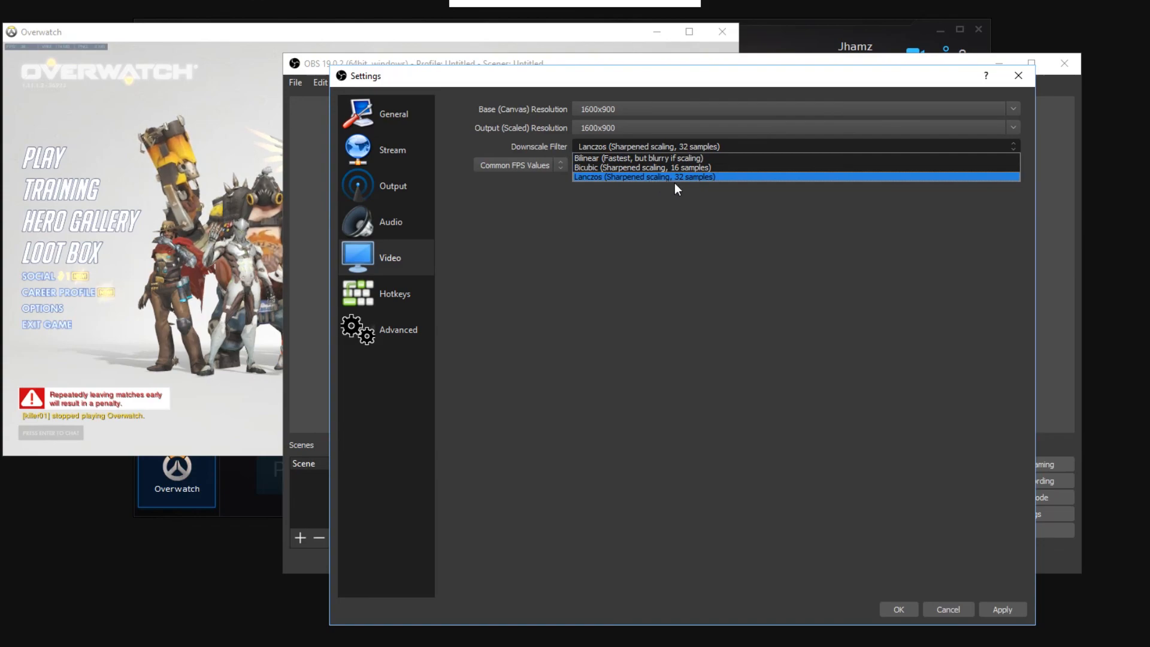
click(655, 217)
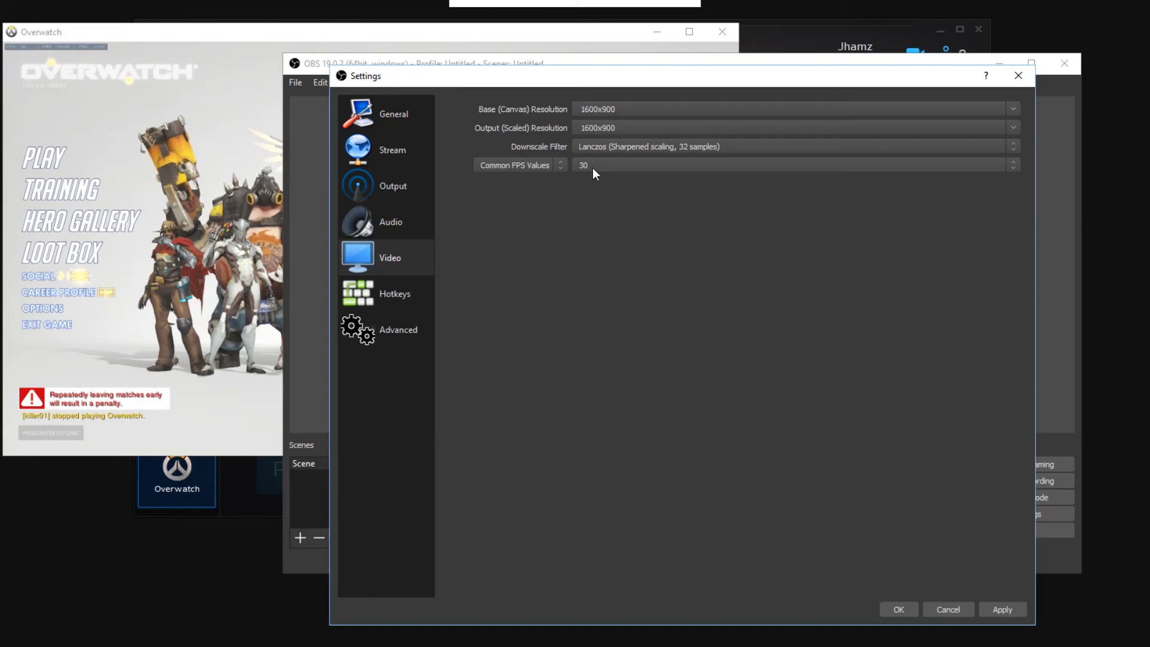
Step: Check the Hotkeys and Advanced settings, accept the settings changes, and minimize the OBS window
click(374, 283)
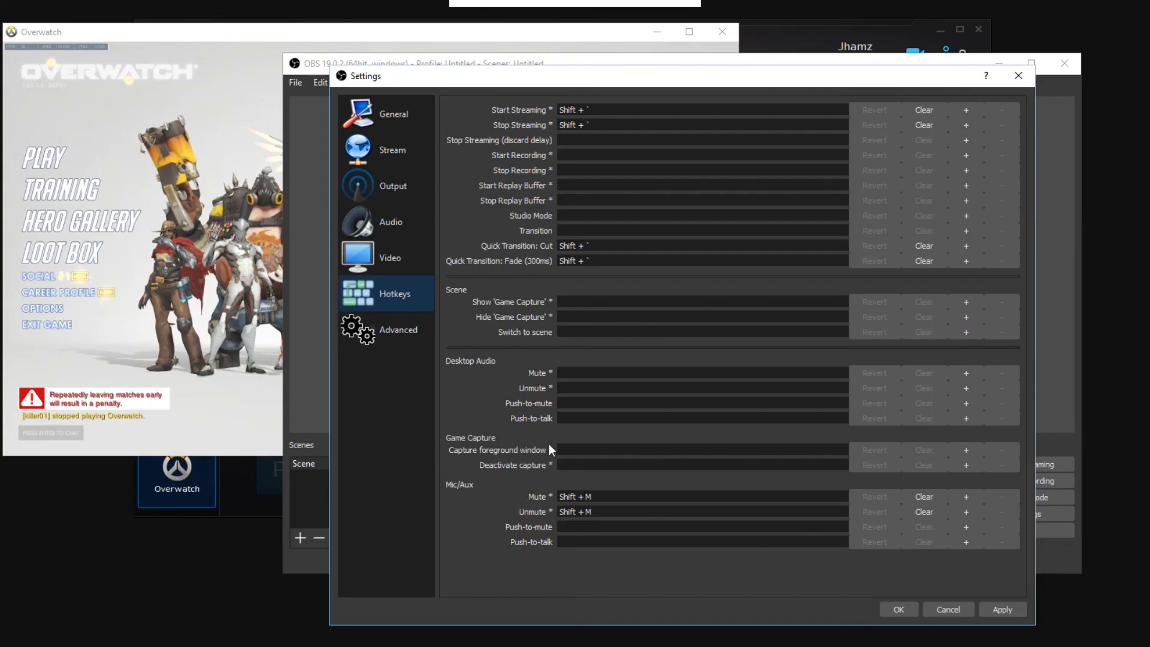
click(412, 330)
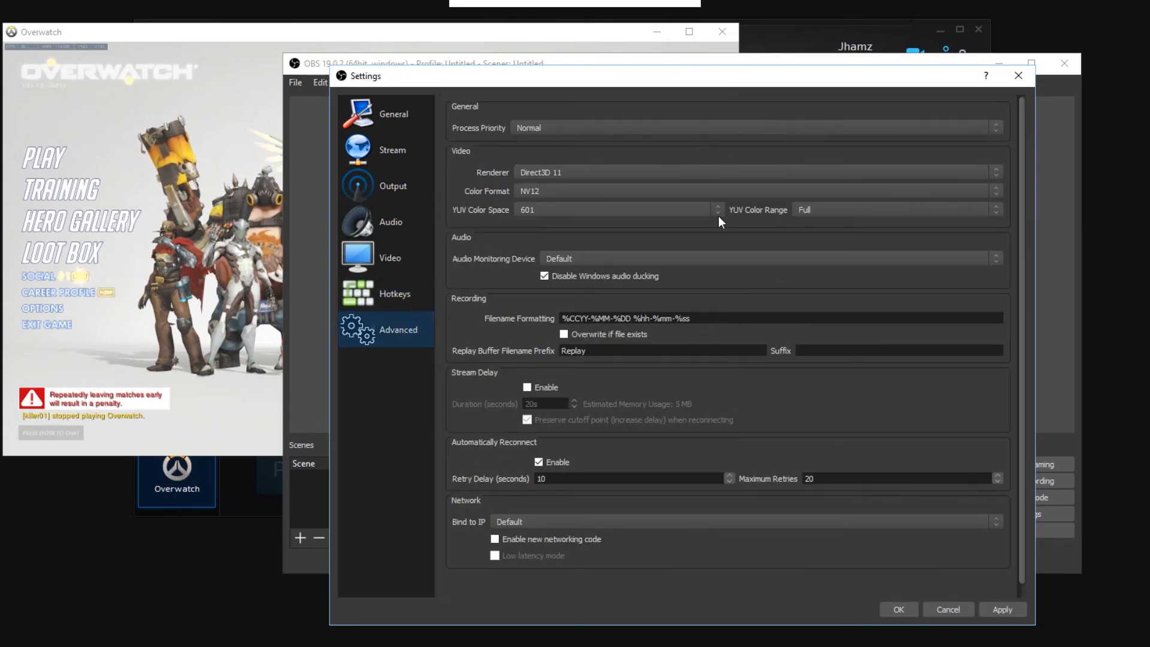
click(904, 611)
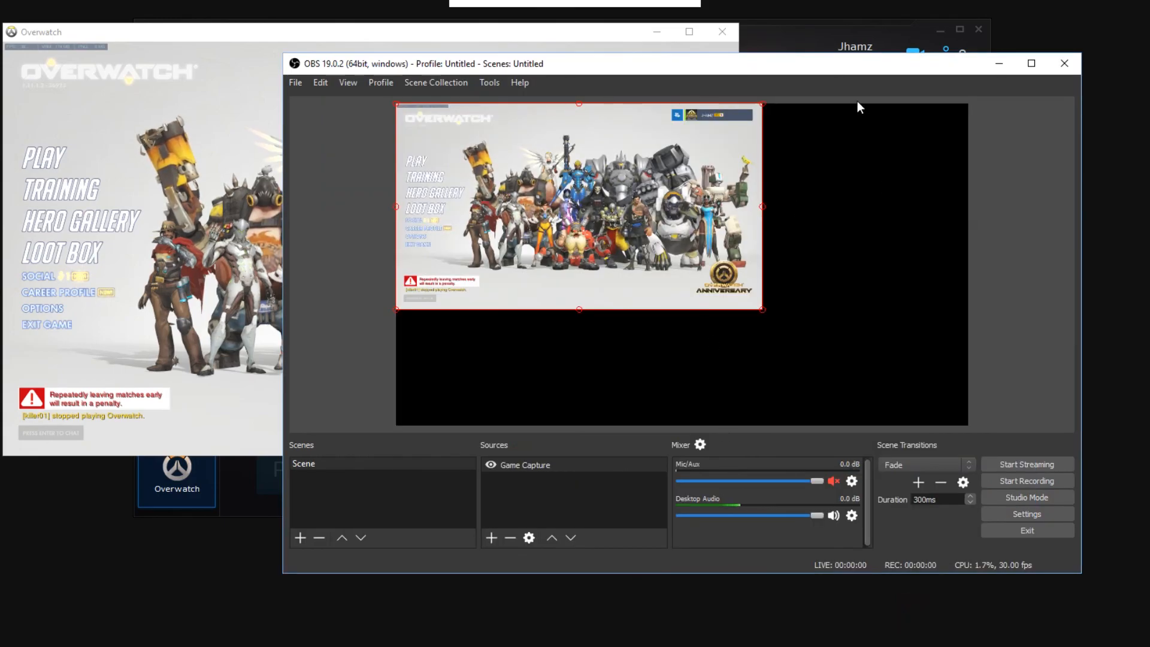
drag(820, 58, 804, 55)
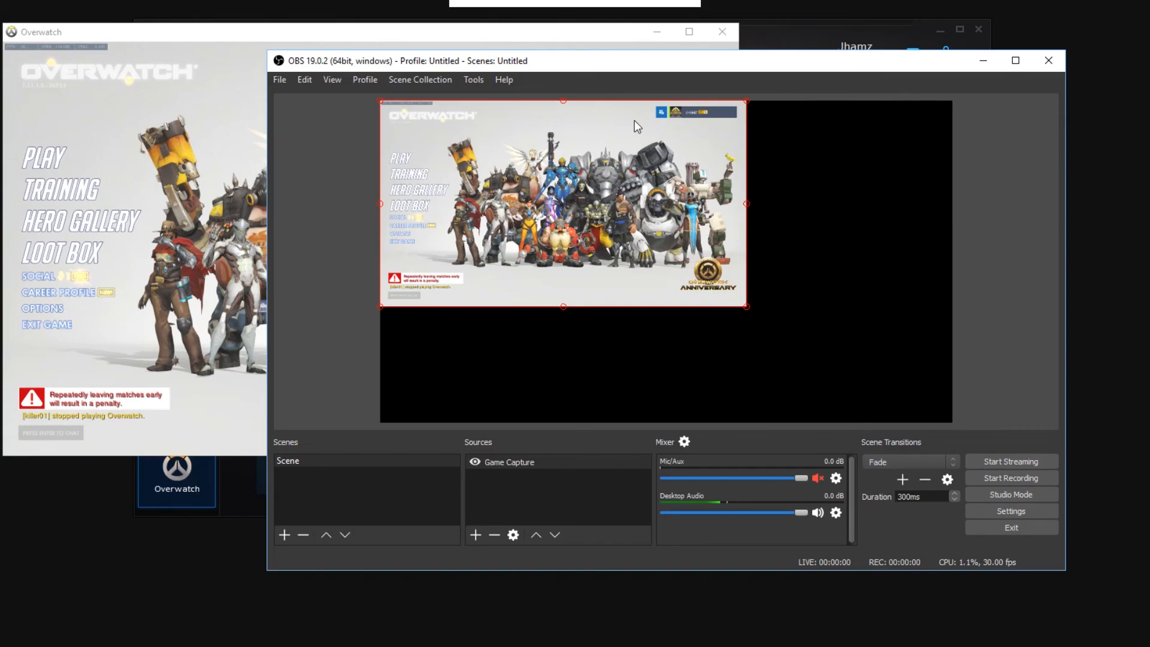
click(984, 65)
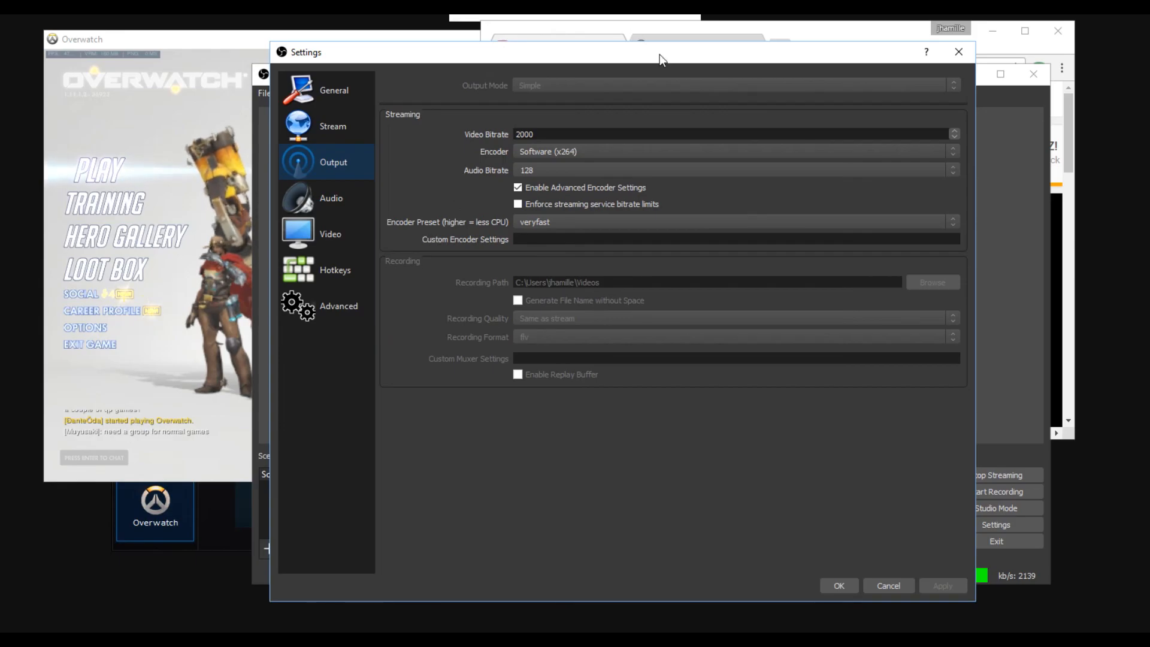
Step: Dismiss the Output settings, close Overwatch, and minimize the browser window
click(959, 53)
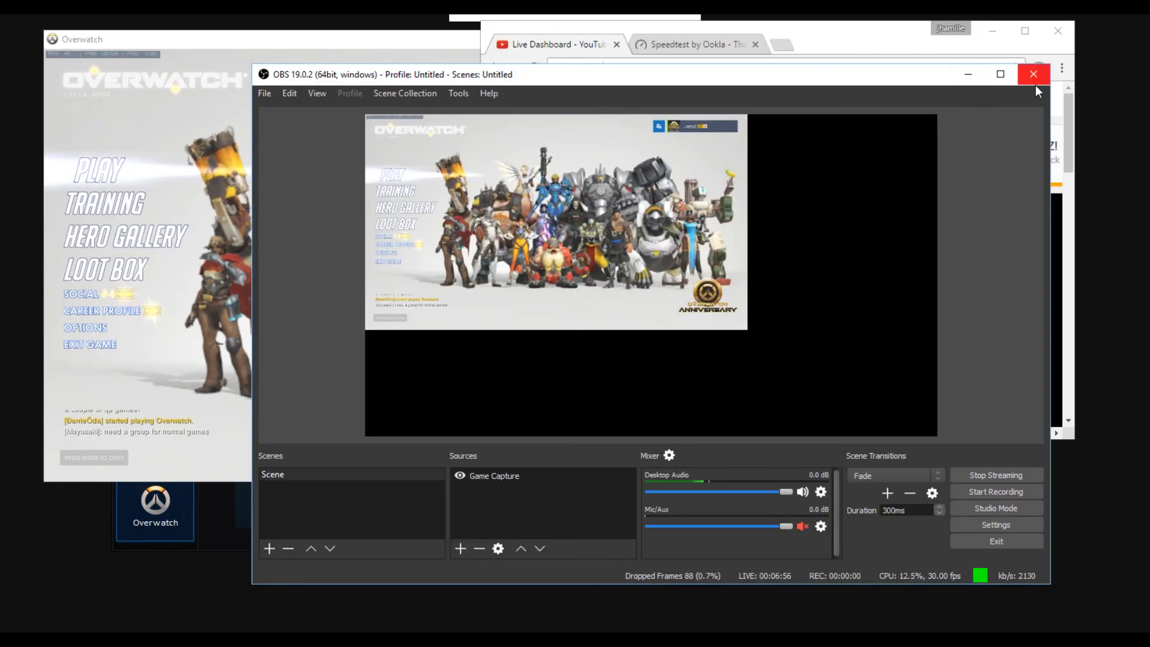
click(299, 48)
click(797, 40)
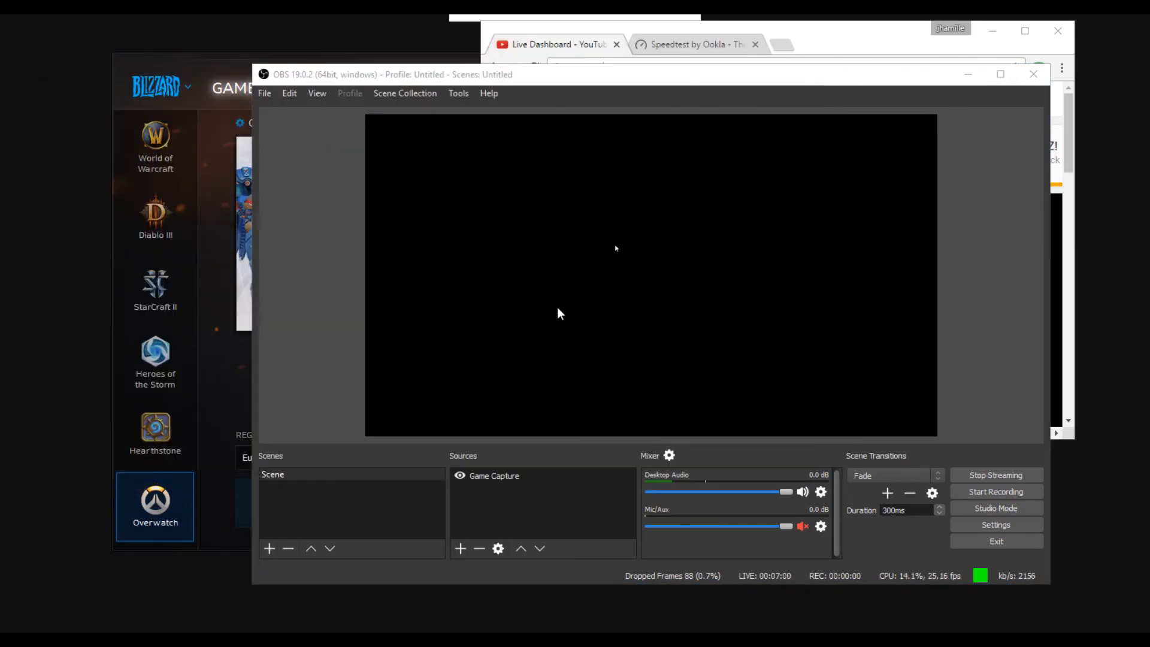
click(1045, 35)
click(993, 30)
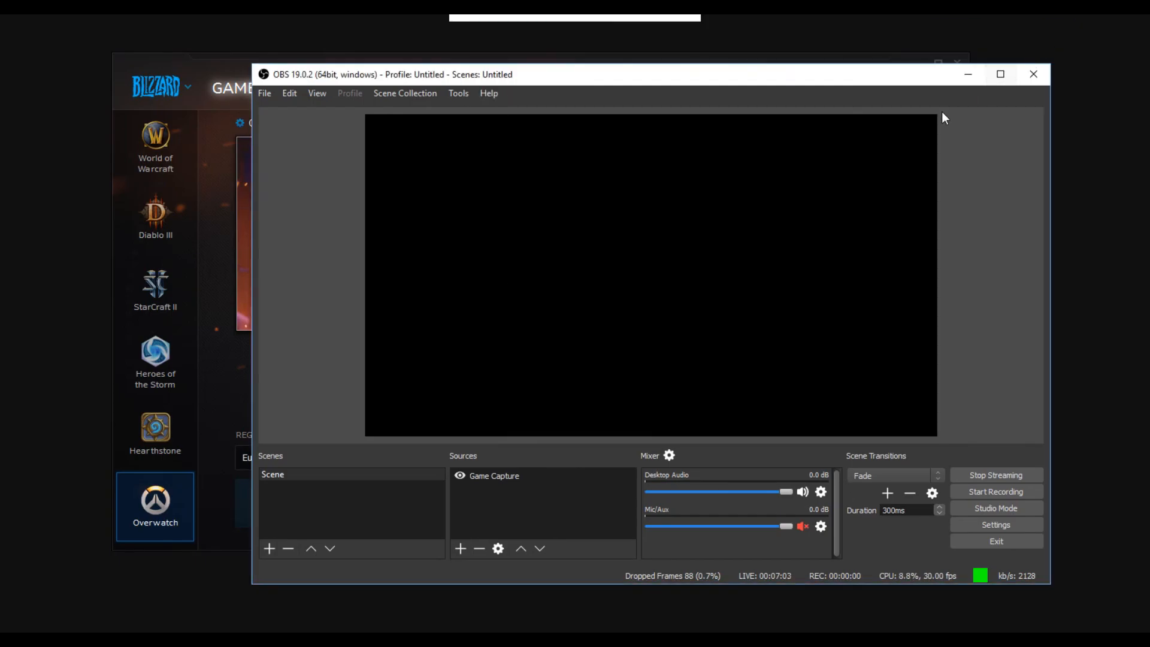
Step: Cancel exiting OBS Studio and stop the live stream
click(1027, 77)
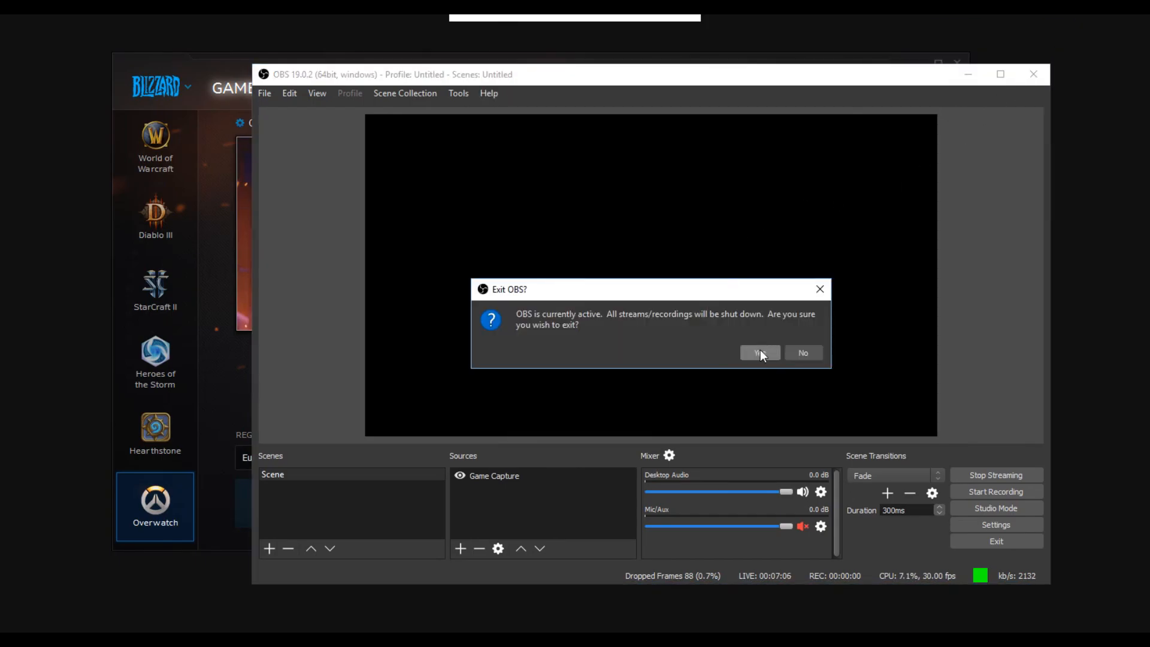
click(806, 355)
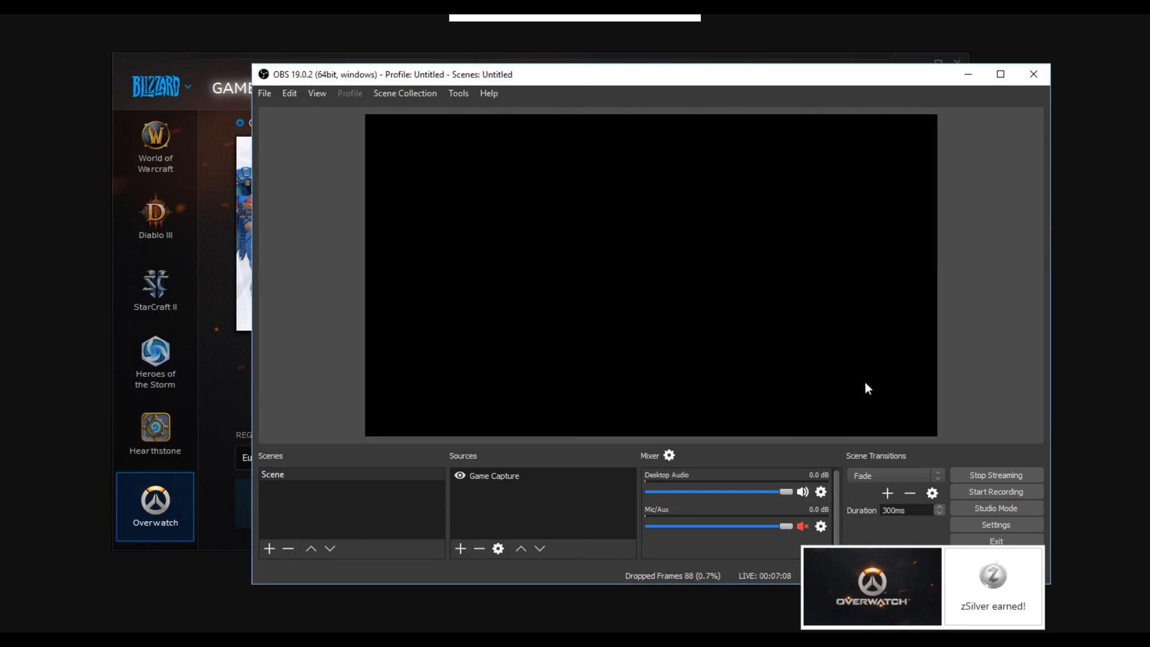
click(1015, 474)
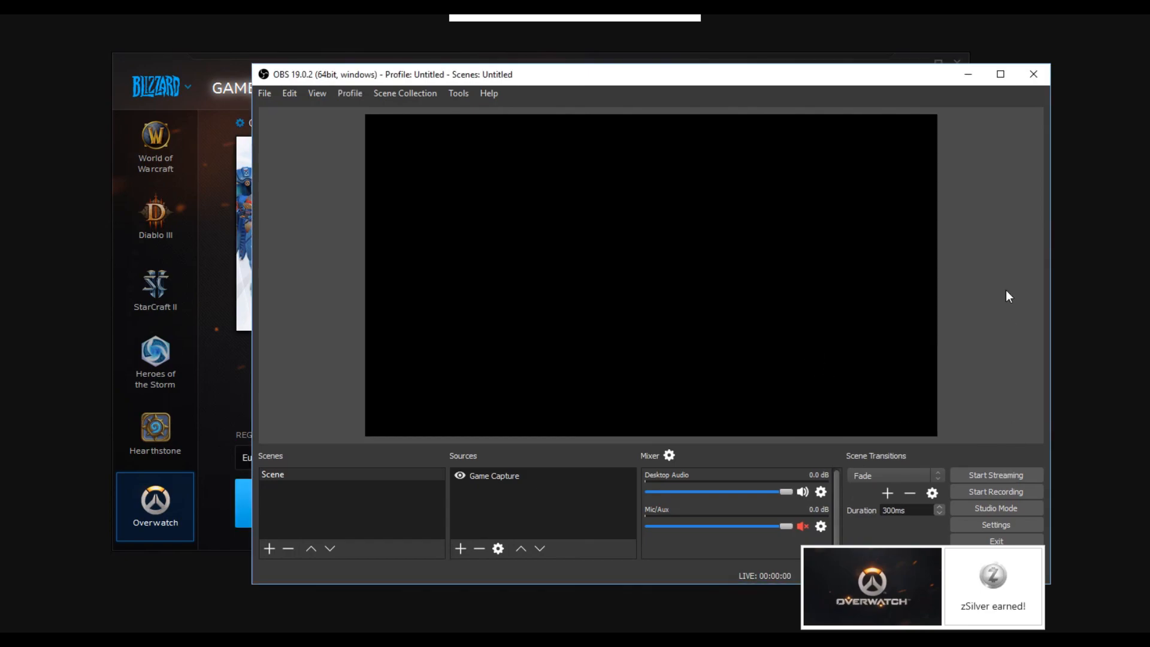
Step: Close OBS Studio and dismiss the account password prompt without signing in
click(1046, 68)
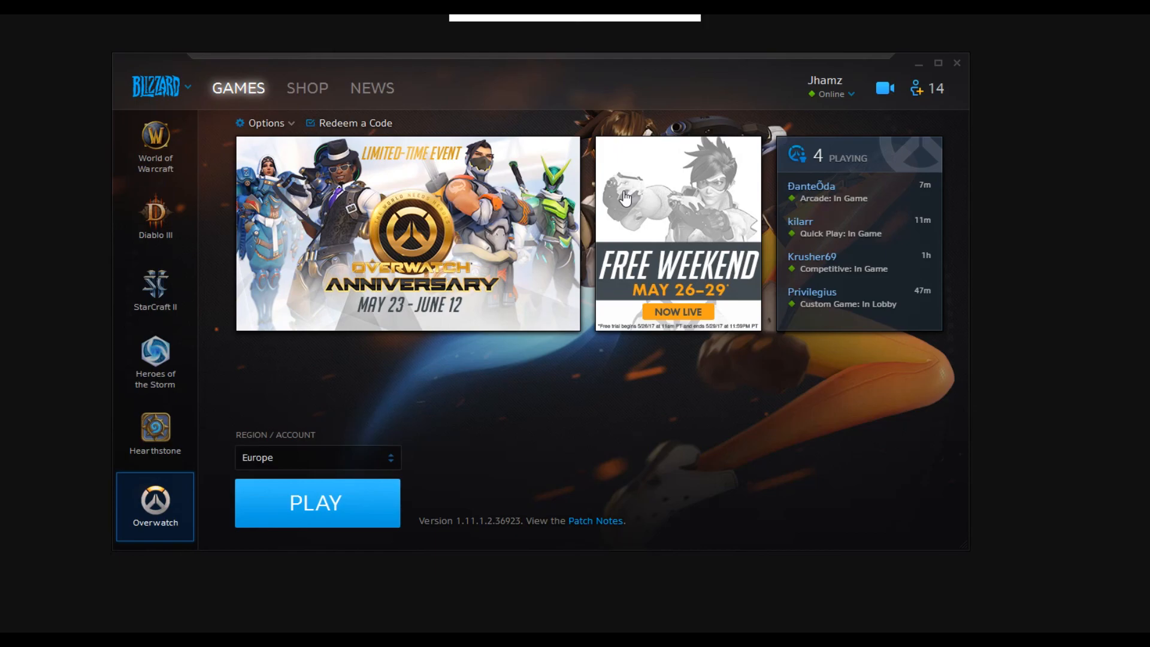
key(alt+F12)
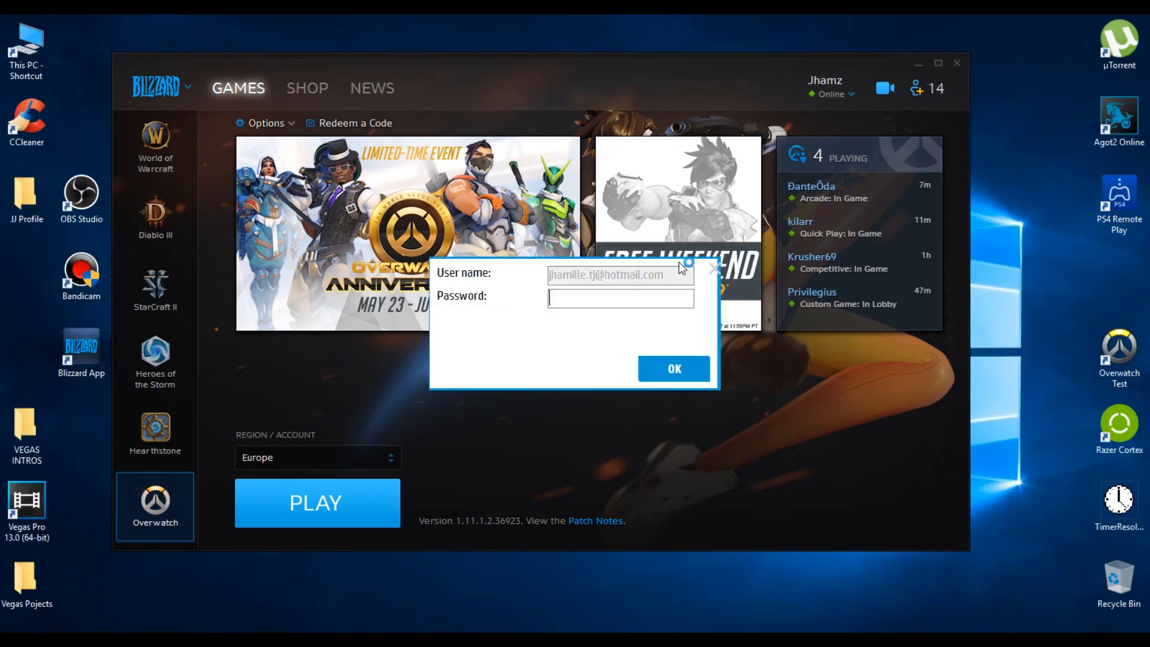
click(714, 269)
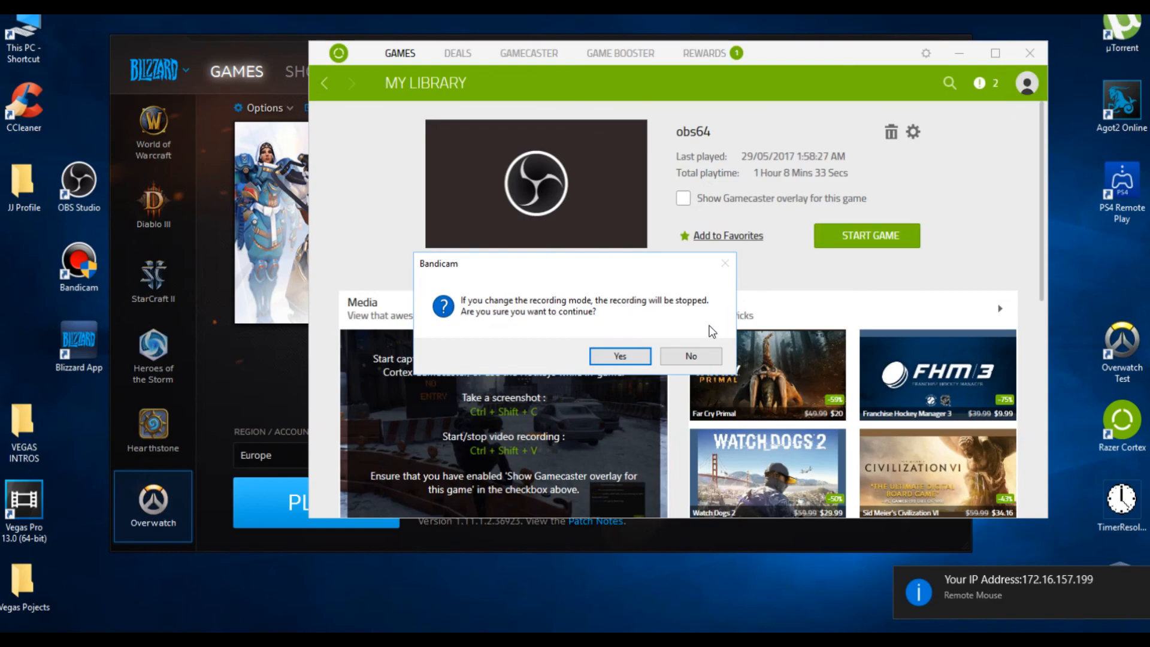
Step: Decline the recording mode change in Bandicam and return to the Razer Cortex game library
click(689, 355)
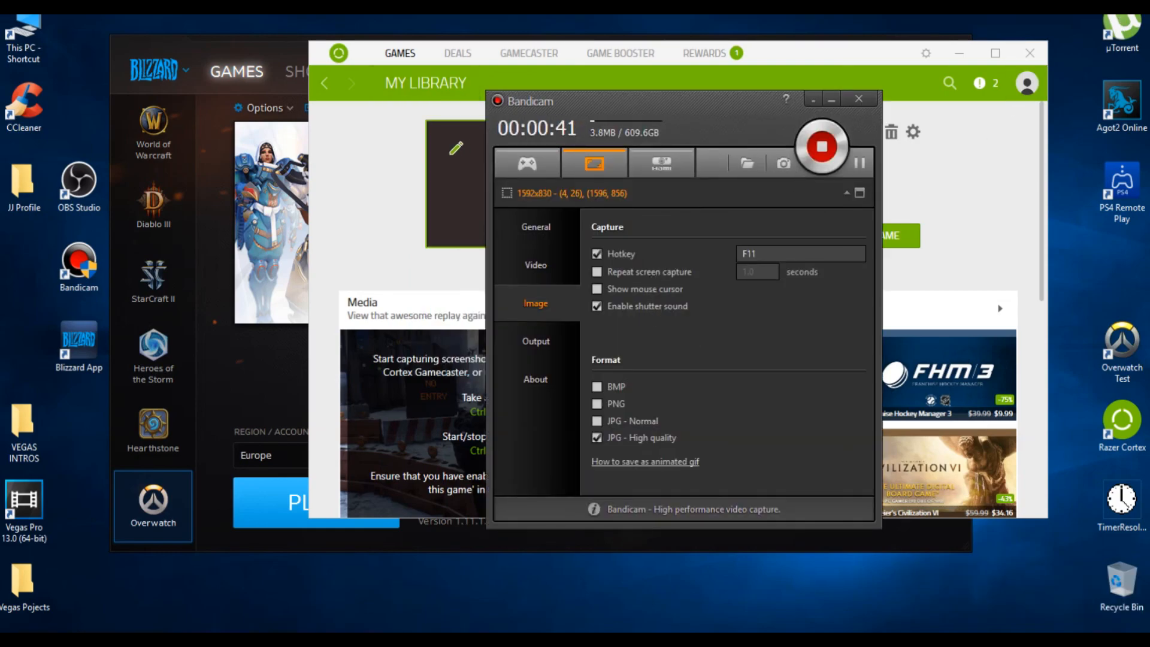
click(410, 173)
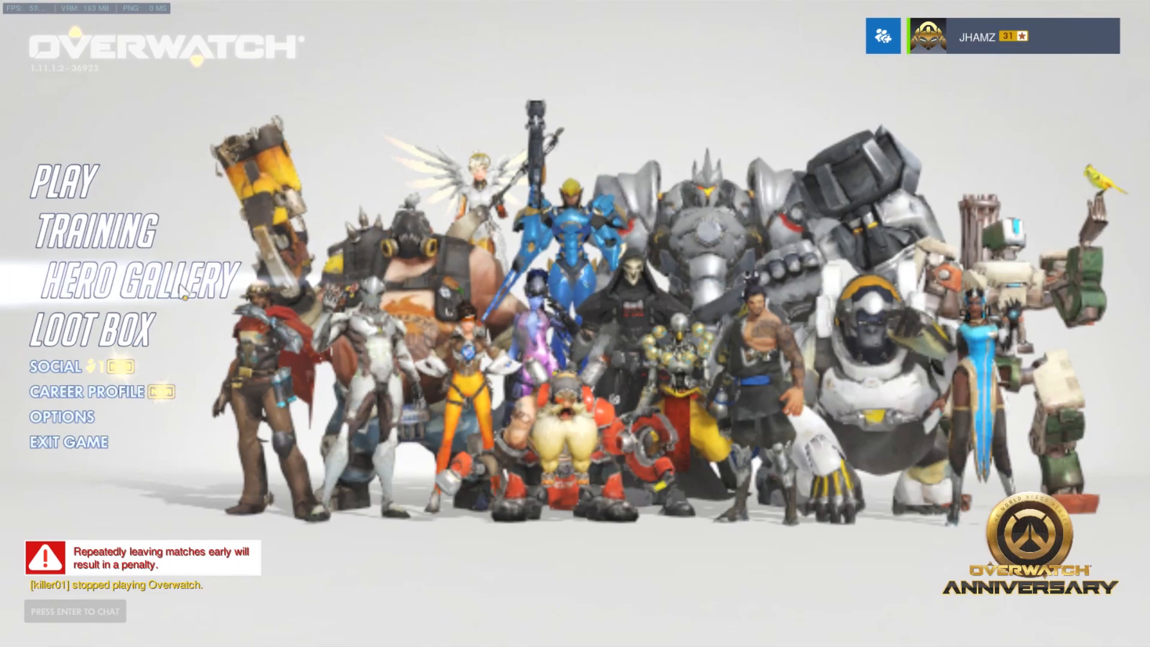
Step: Switch to Overwatch and open the Training modes
click(157, 215)
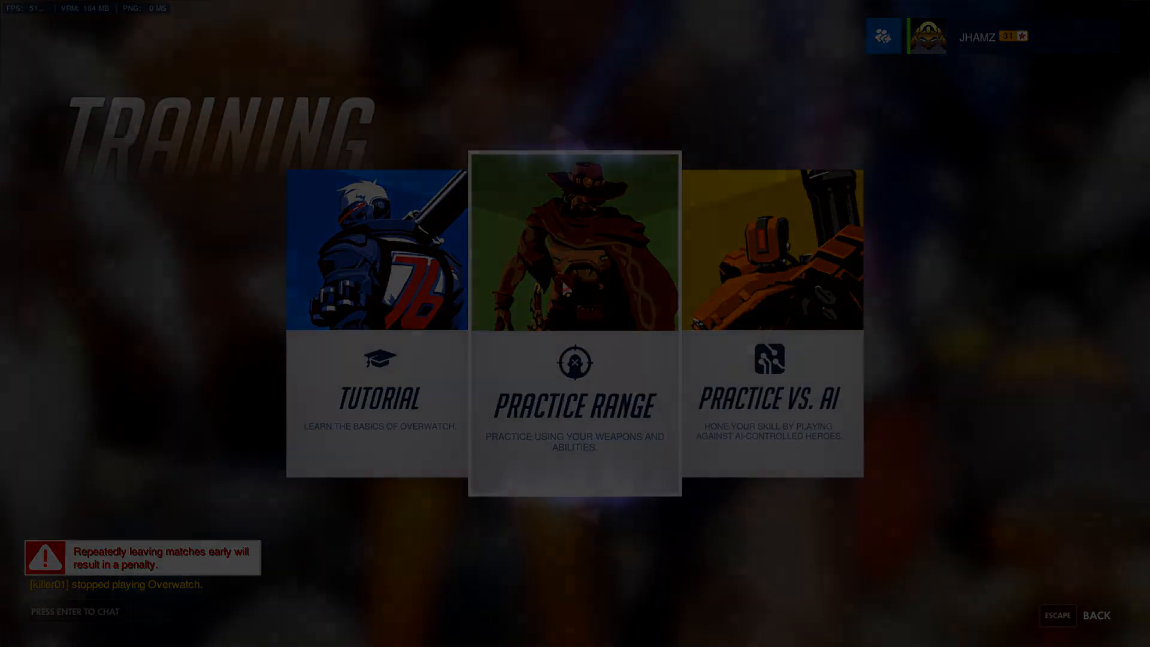